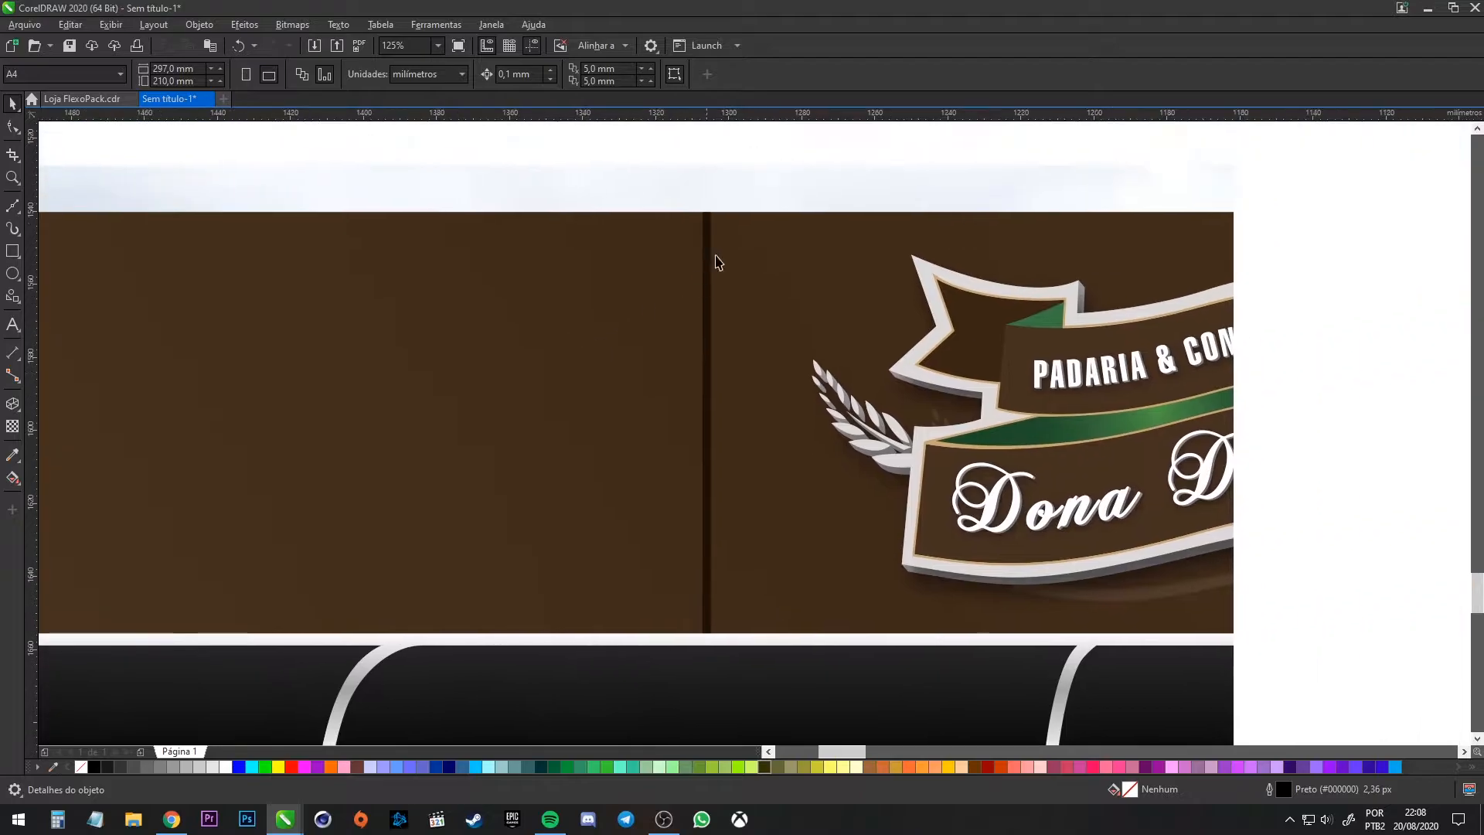
Examine the brown panels and dark joints on the bakery facade mockup
scroll(699, 365, "down", 3)
scroll(736, 380, "up", 2)
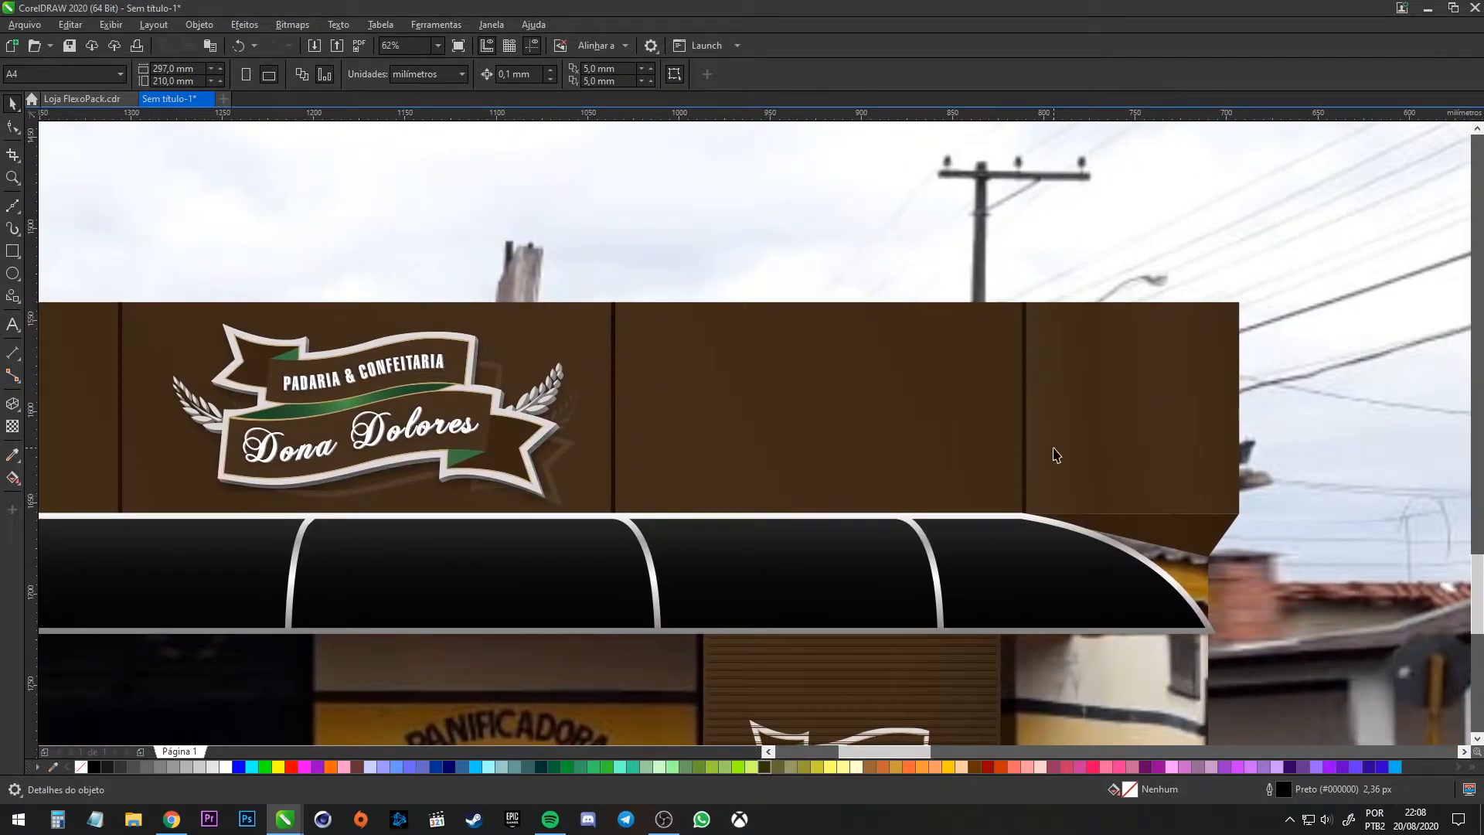
scroll(1055, 454, "down", 6)
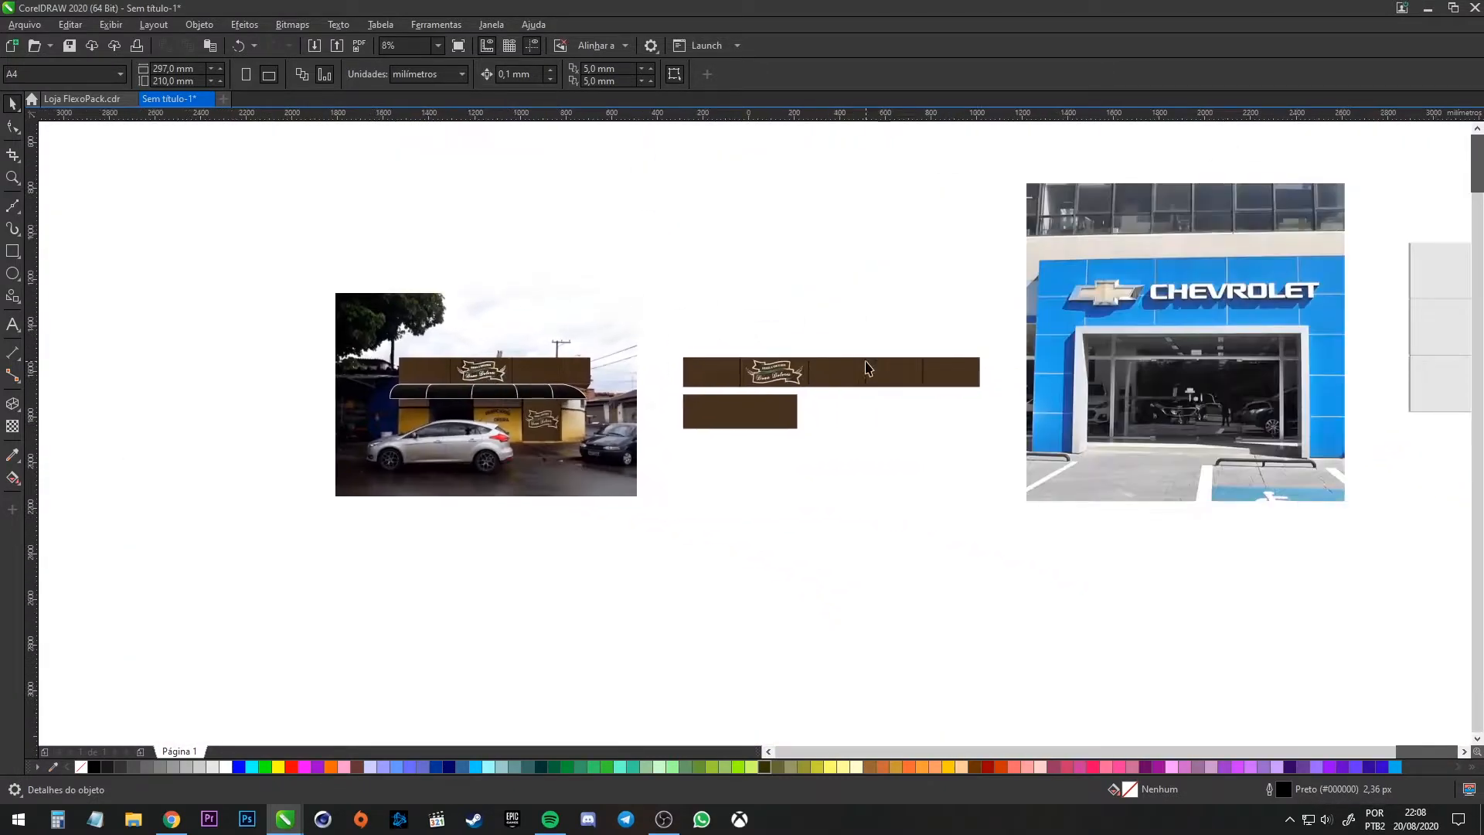
Examine the panel layout around the Chevrolet sign in the storefront photo
scroll(1117, 371, "up", 2)
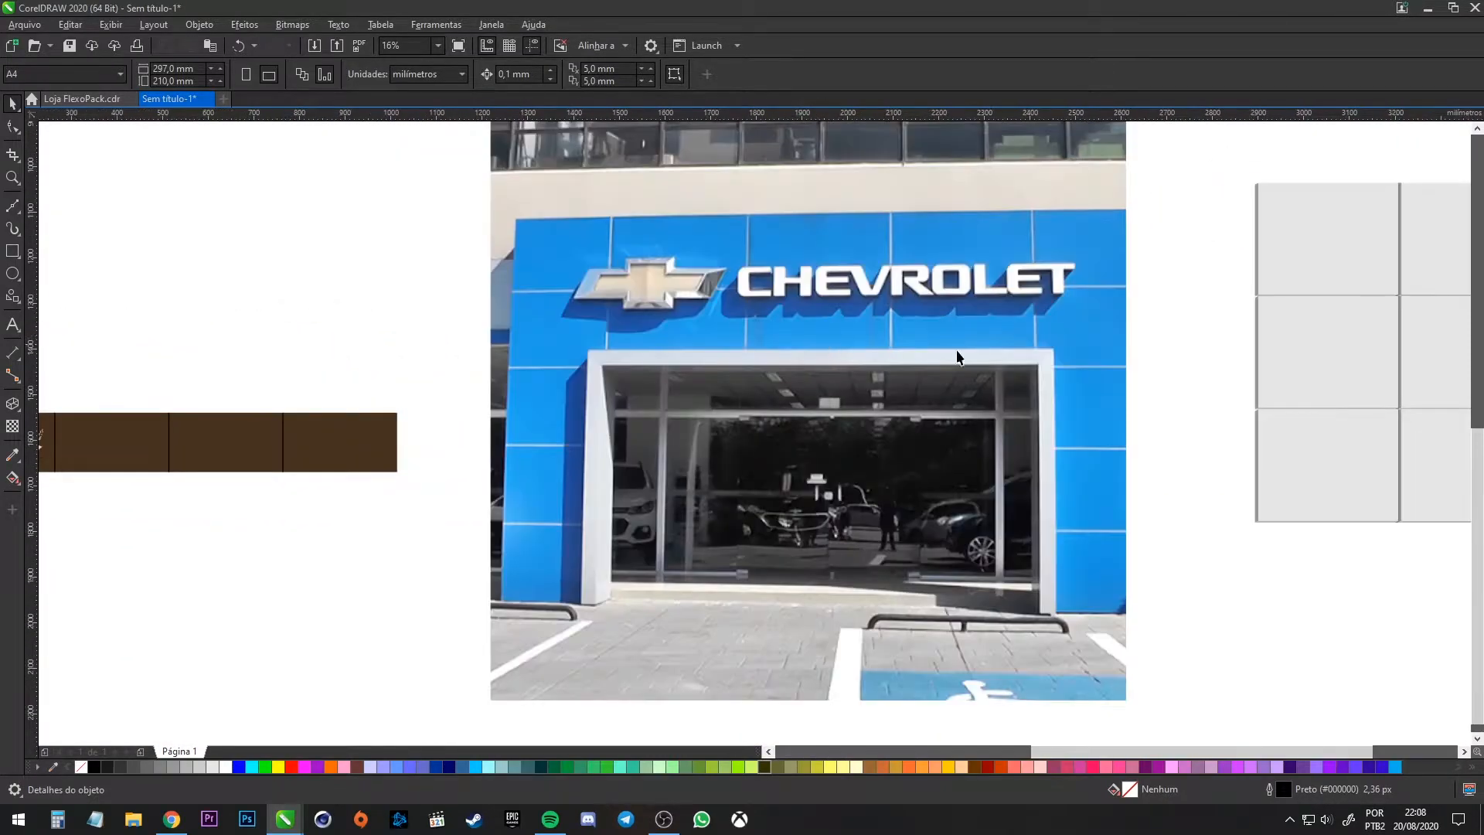
left_click_drag(888, 343, 539, 378)
left_click_drag(735, 388, 1110, 375)
left_click_drag(1040, 319, 631, 334)
left_click_drag(587, 380, 929, 368)
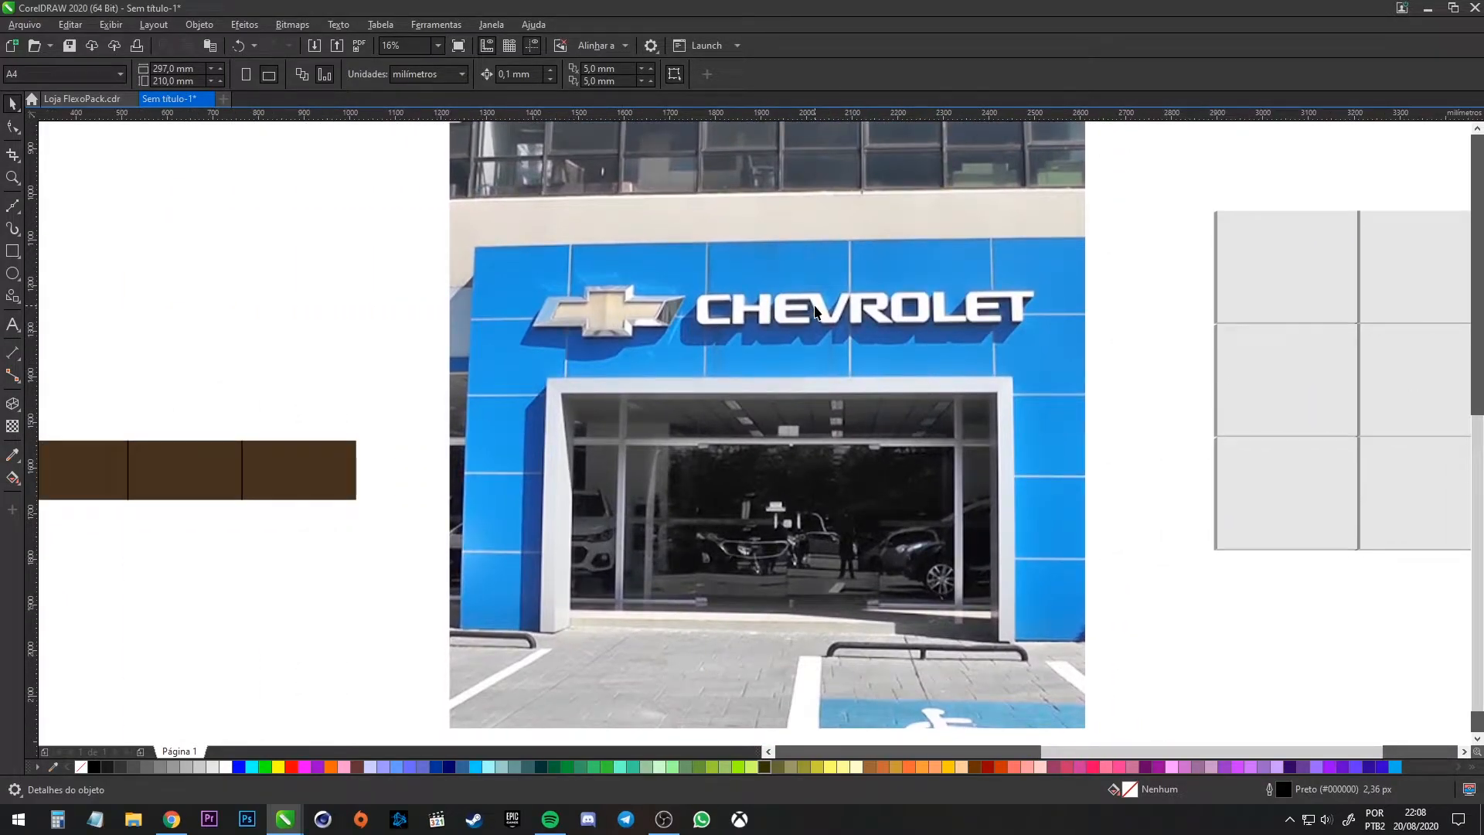
scroll(816, 311, "up", 2)
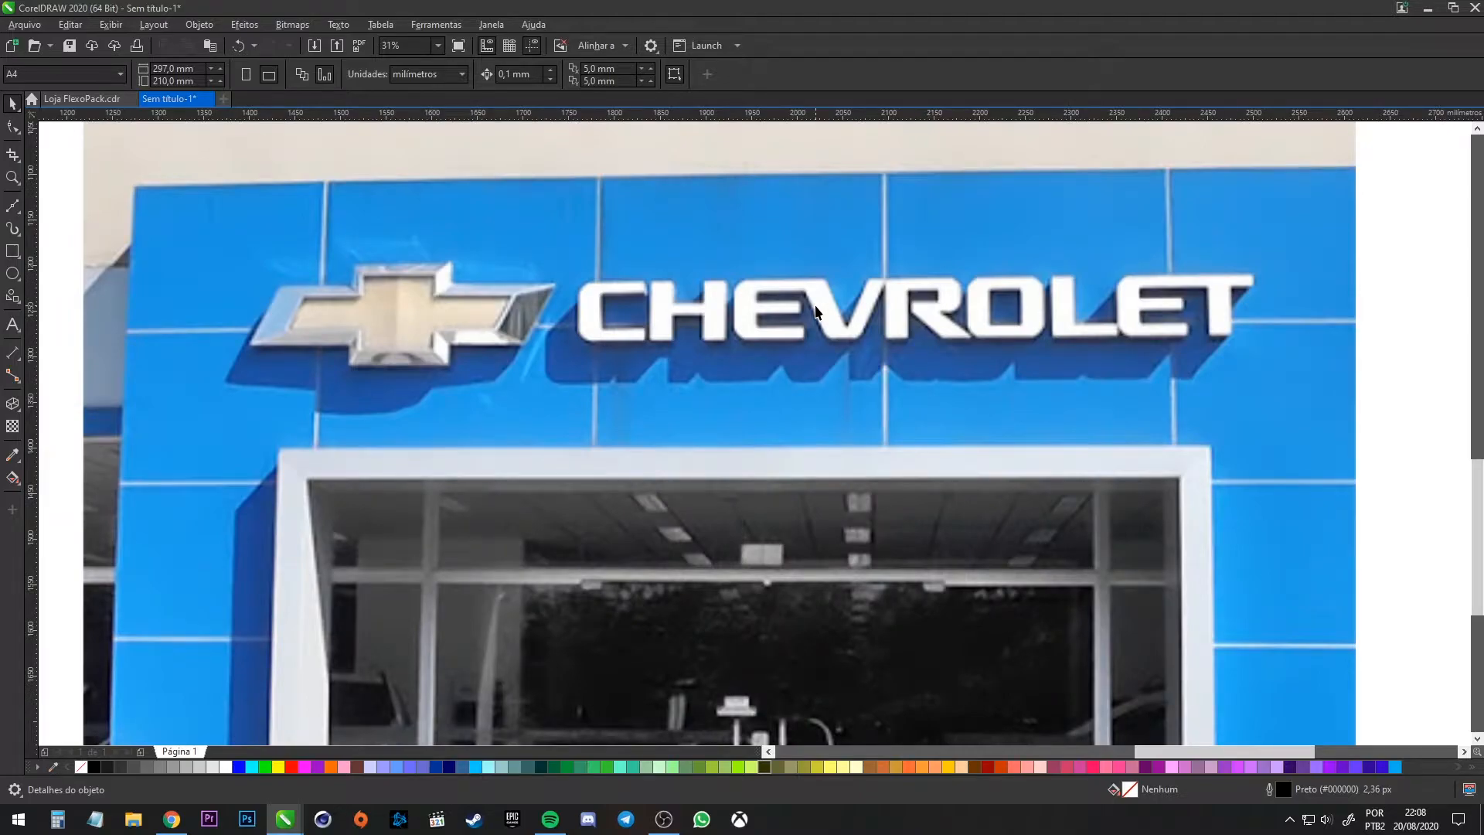
scroll(856, 289, "down", 1)
scroll(866, 275, "up", 1)
left_click_drag(836, 294, 1017, 279)
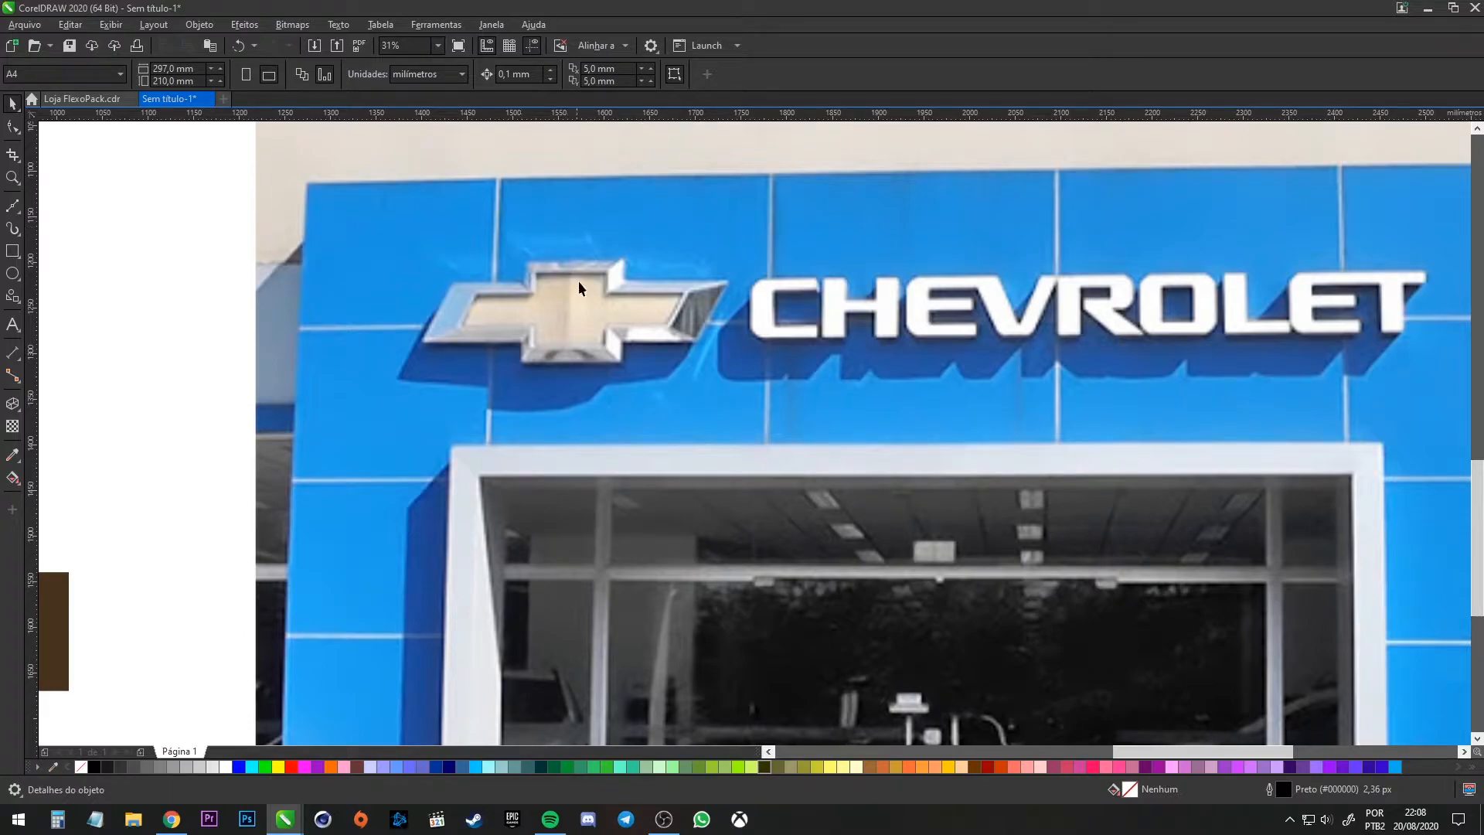
Inspect the joint lines of the blue cladding along the side columns and above the Chevrolet entrance
left_click_drag(577, 276, 615, 201)
left_click_drag(527, 453, 595, 356)
left_click_drag(604, 545, 655, 488)
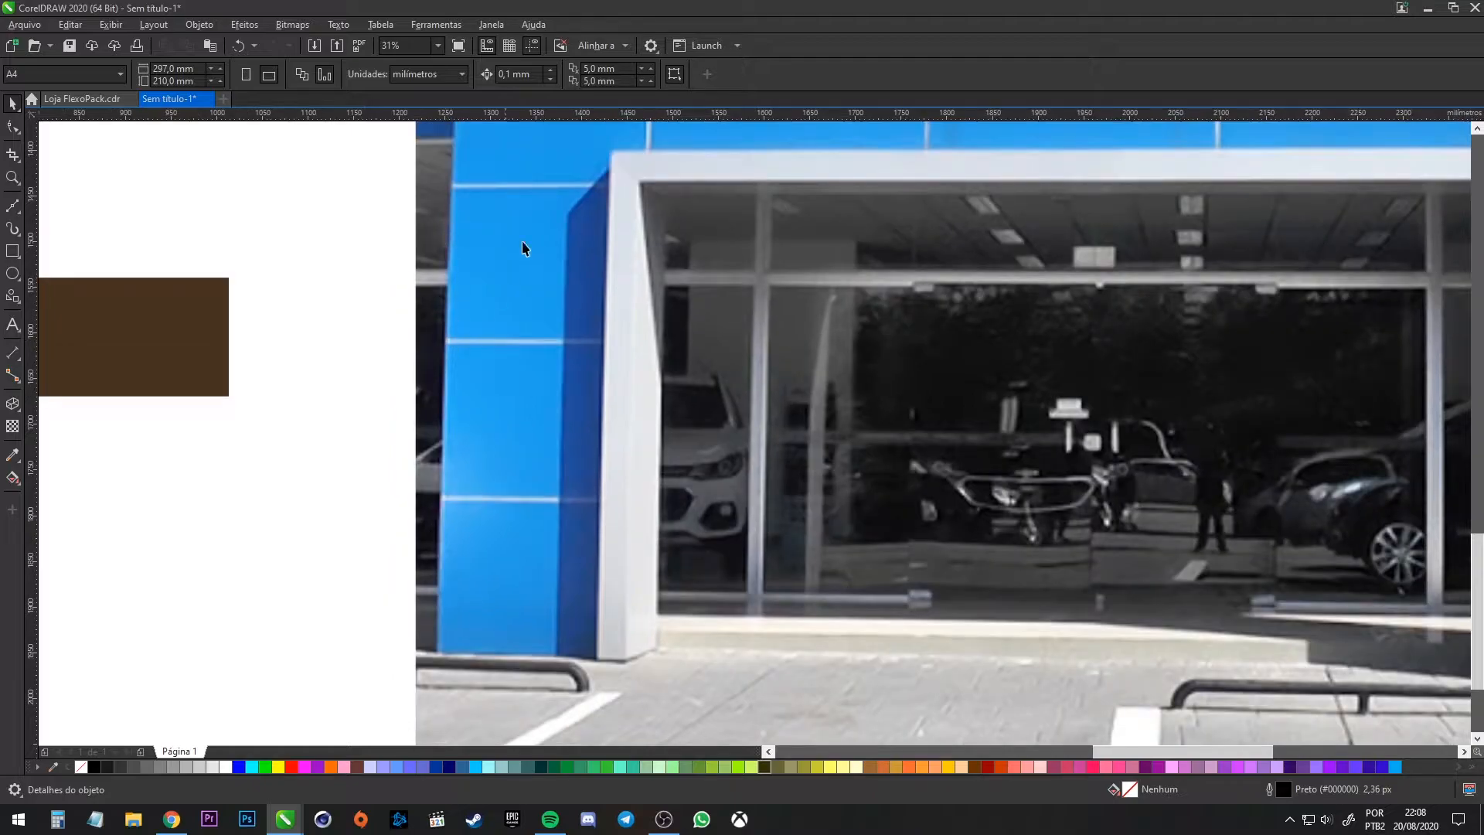
left_click_drag(507, 275, 496, 381)
left_click_drag(551, 254, 453, 415)
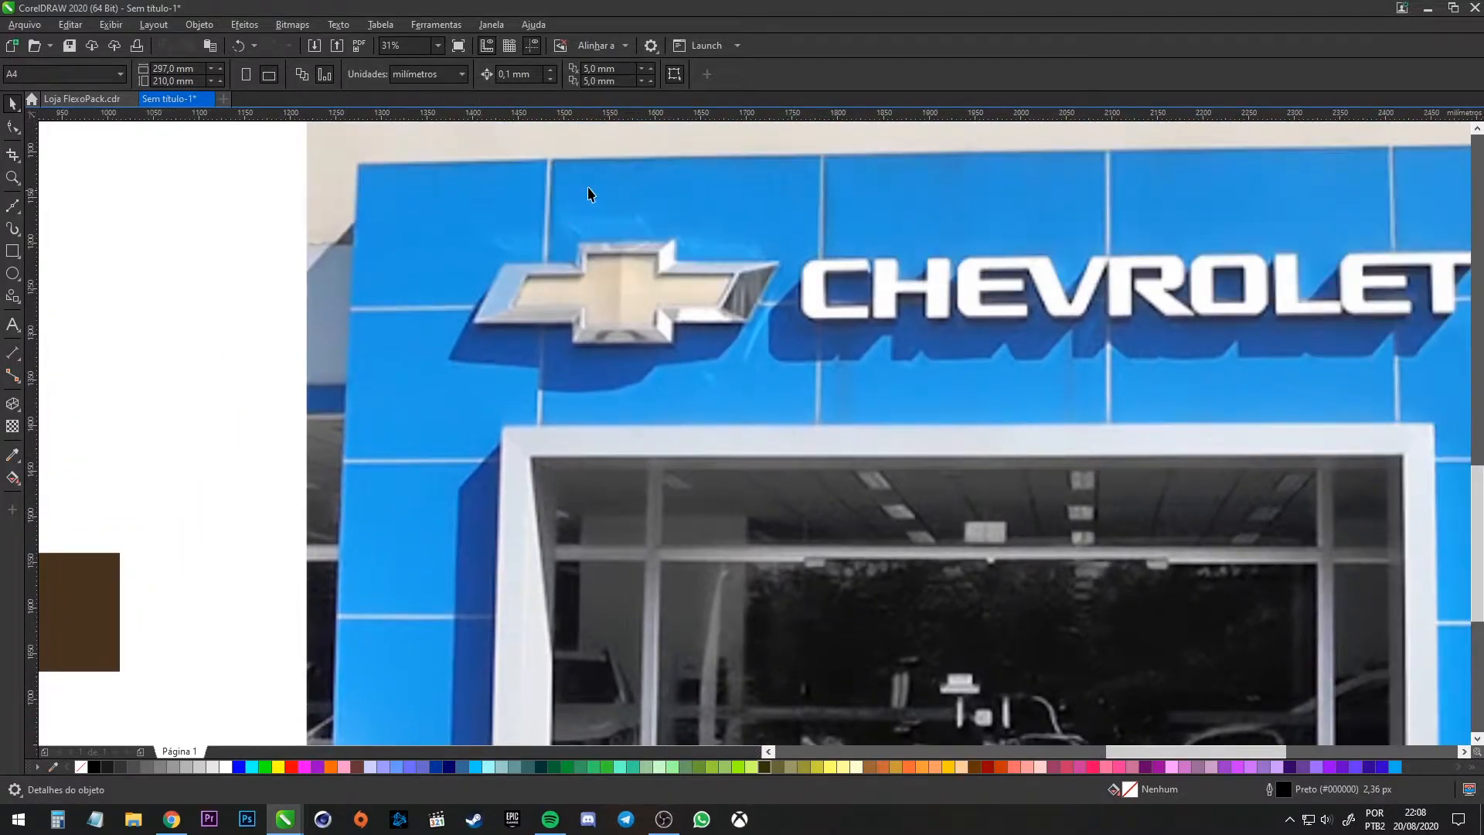
left_click_drag(577, 193, 164, 206)
left_click_drag(1152, 472, 1119, 214)
left_click_drag(920, 334, 981, 636)
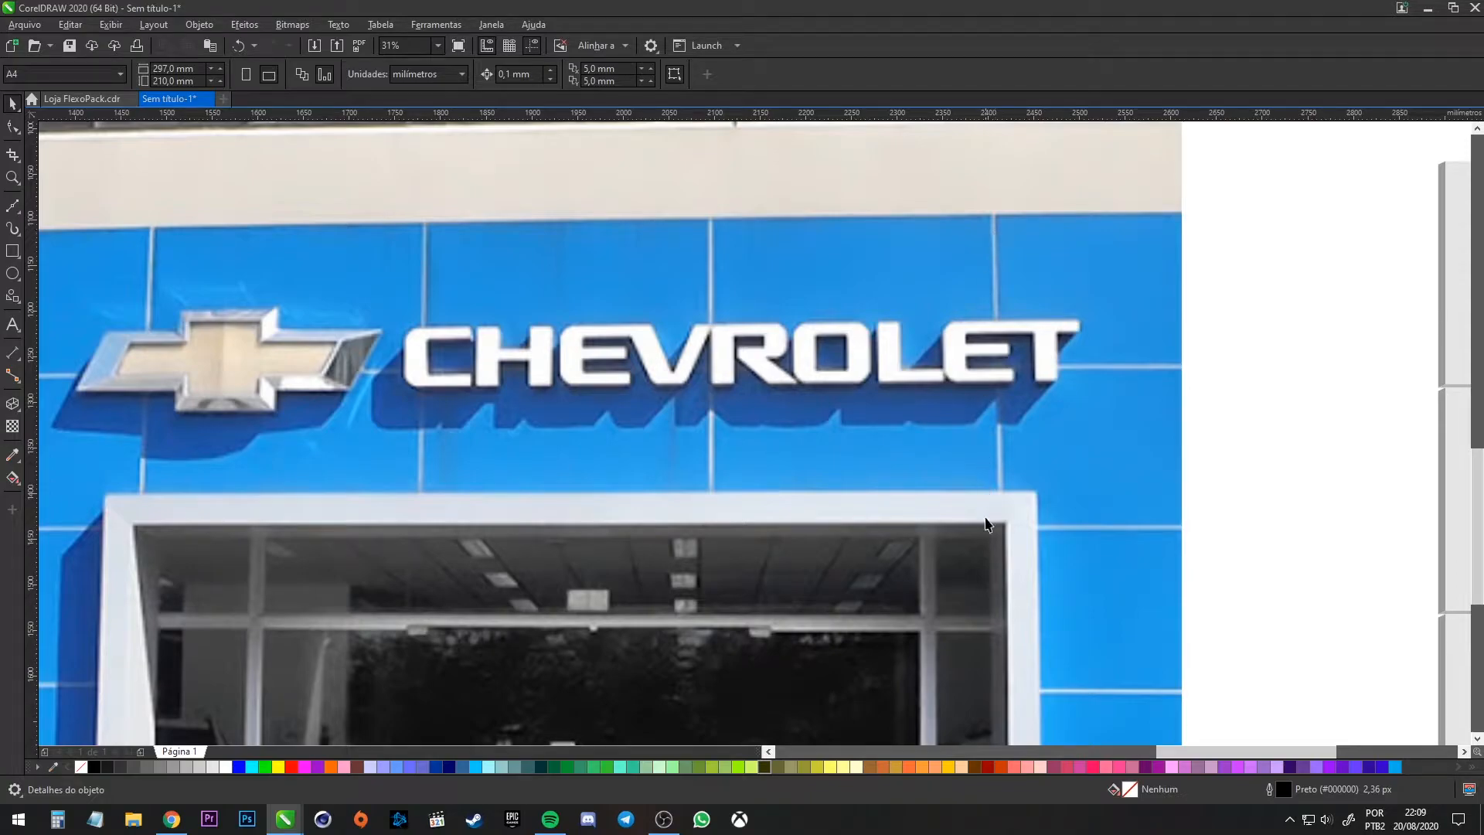
scroll(927, 514, "left", 3)
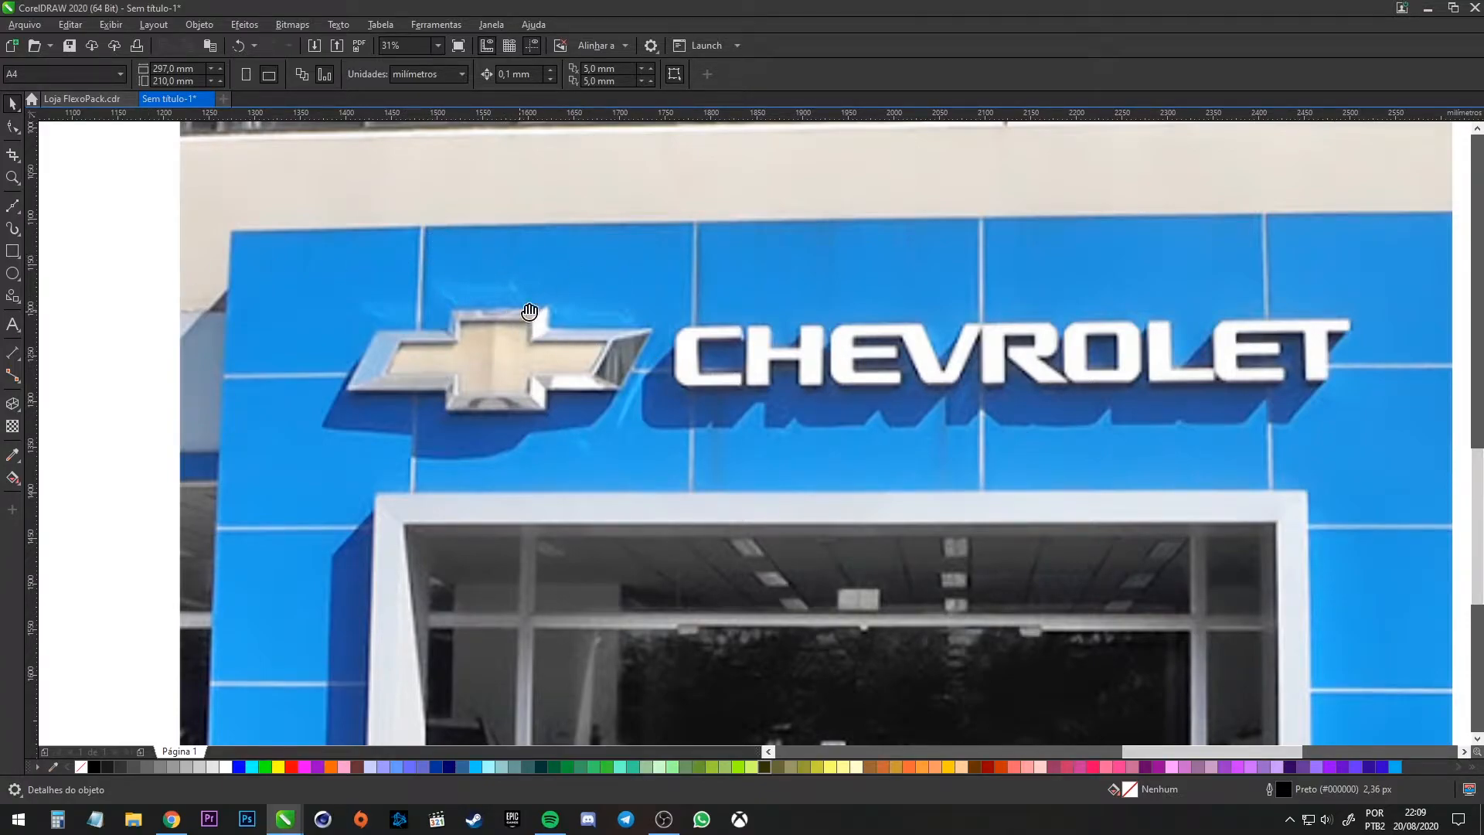
left_click_drag(522, 318, 639, 264)
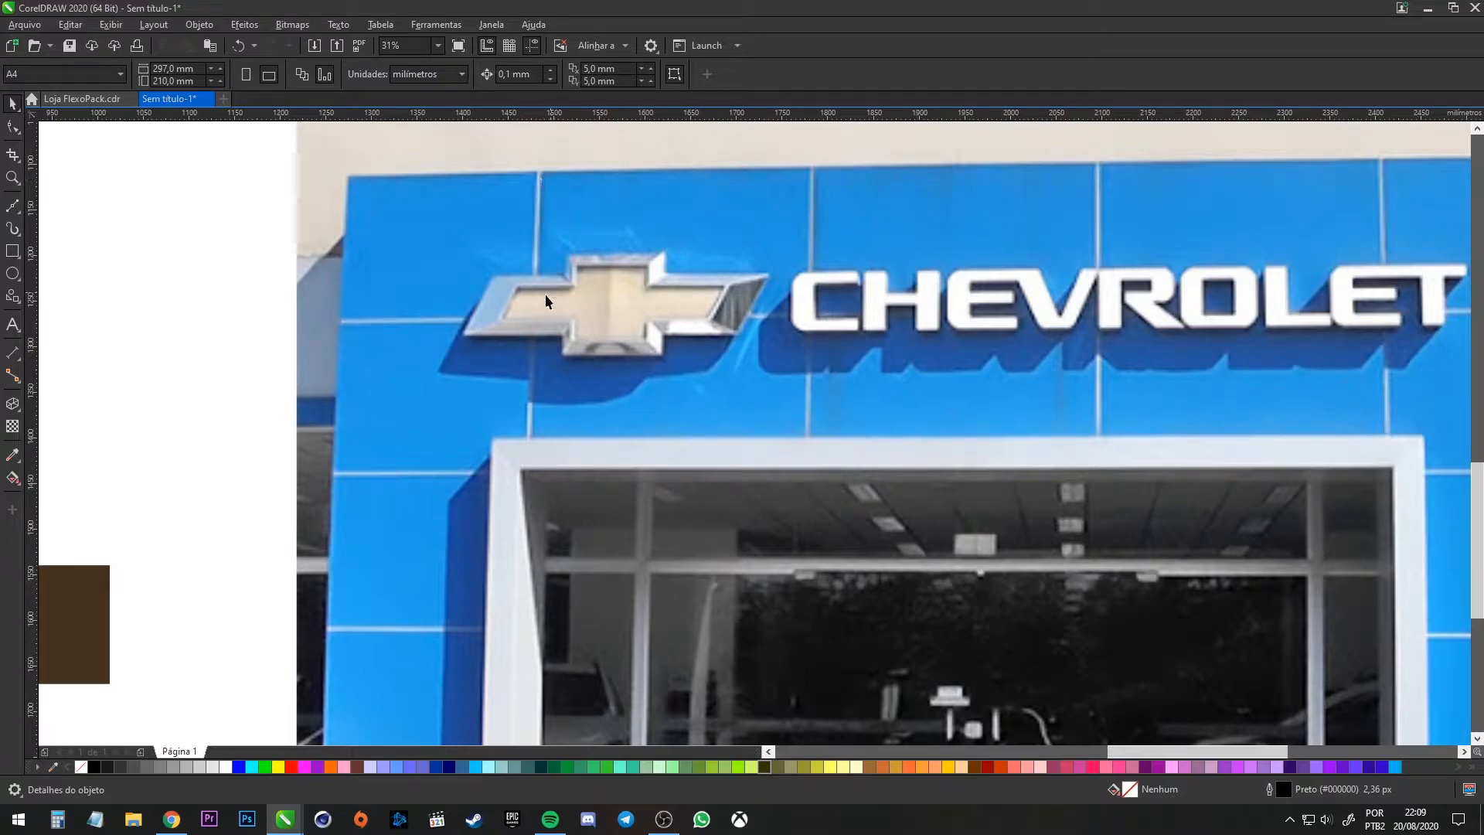
left_click_drag(806, 222, 482, 219)
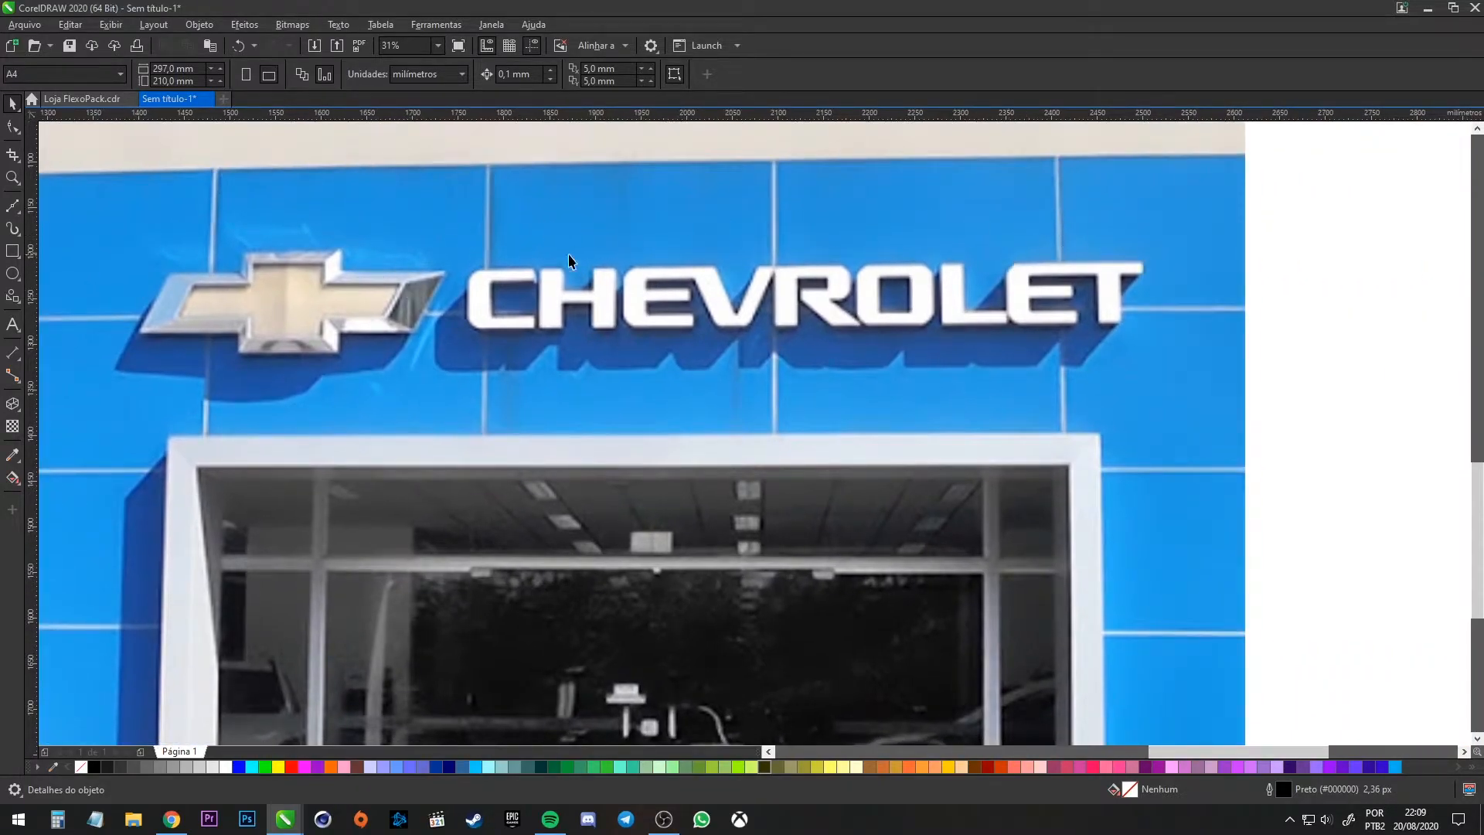
scroll(530, 265, "down", 2)
left_click_drag(764, 248, 752, 273)
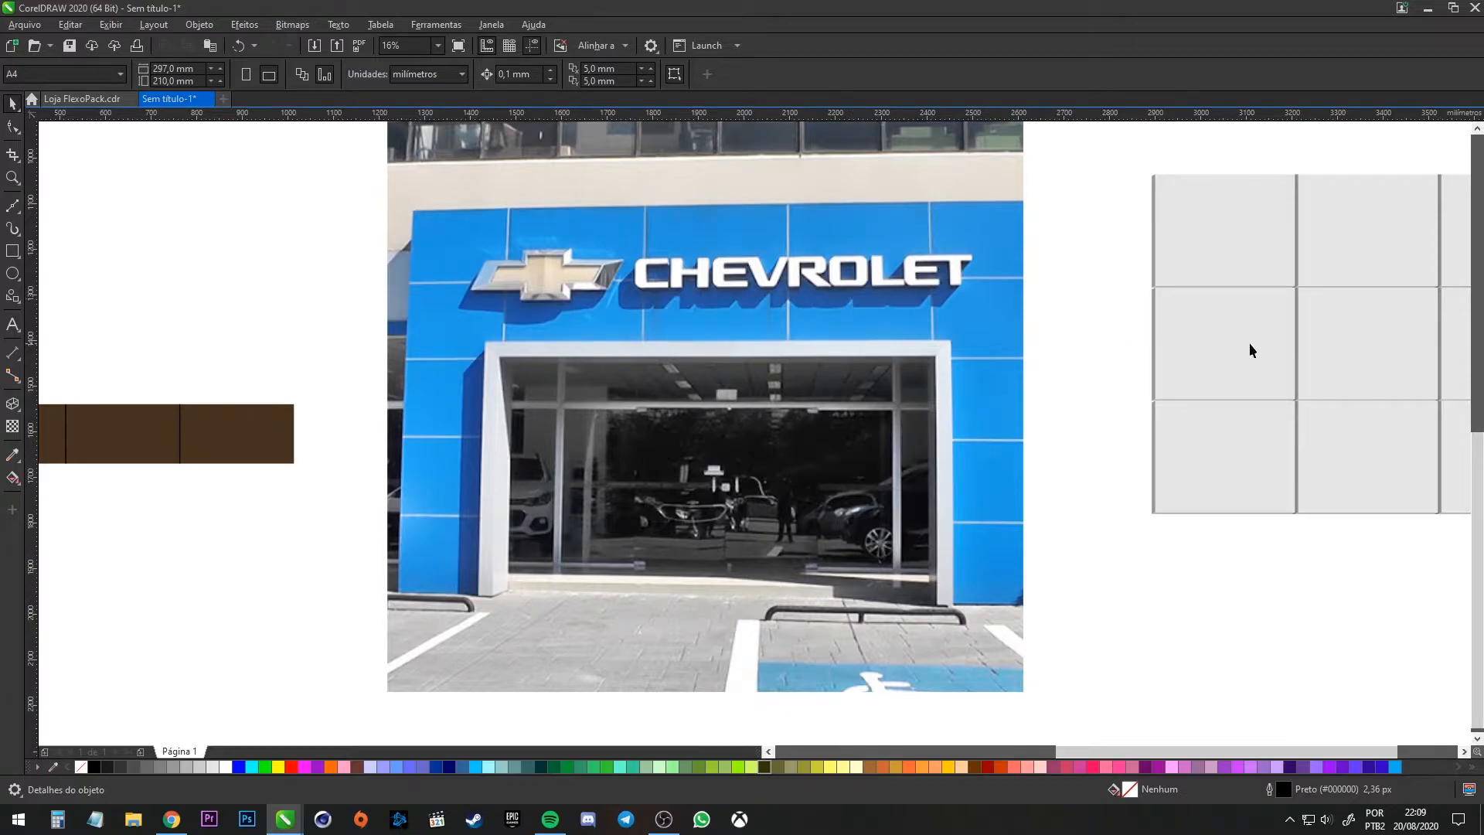
Move the top-left grey panel with its shaded edges out of the grid, up and to the left
left_click_drag(1250, 341, 628, 366)
scroll(812, 337, "up", 3)
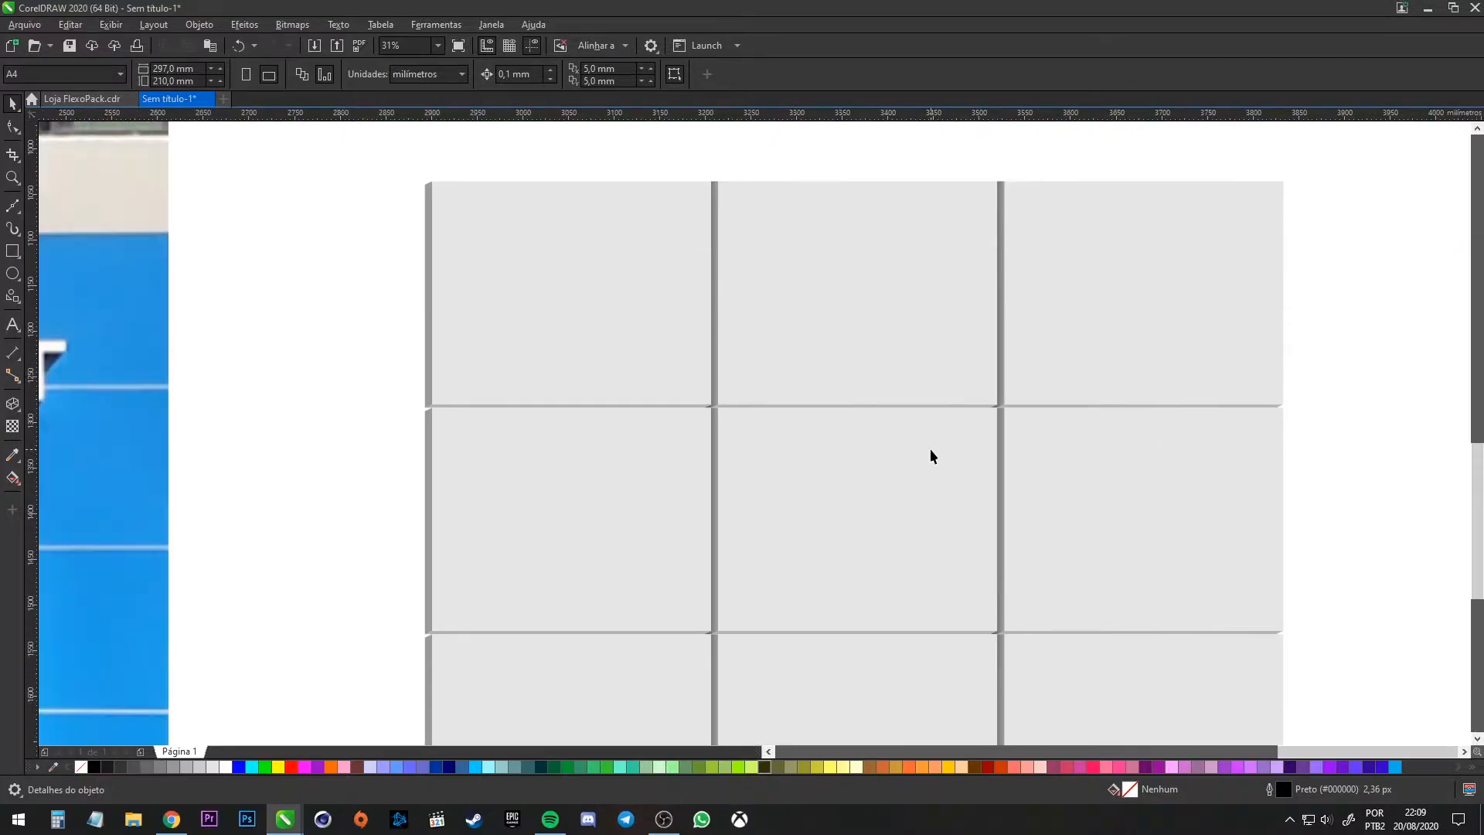
left_click_drag(475, 212, 802, 524)
left_click_drag(758, 460, 699, 372)
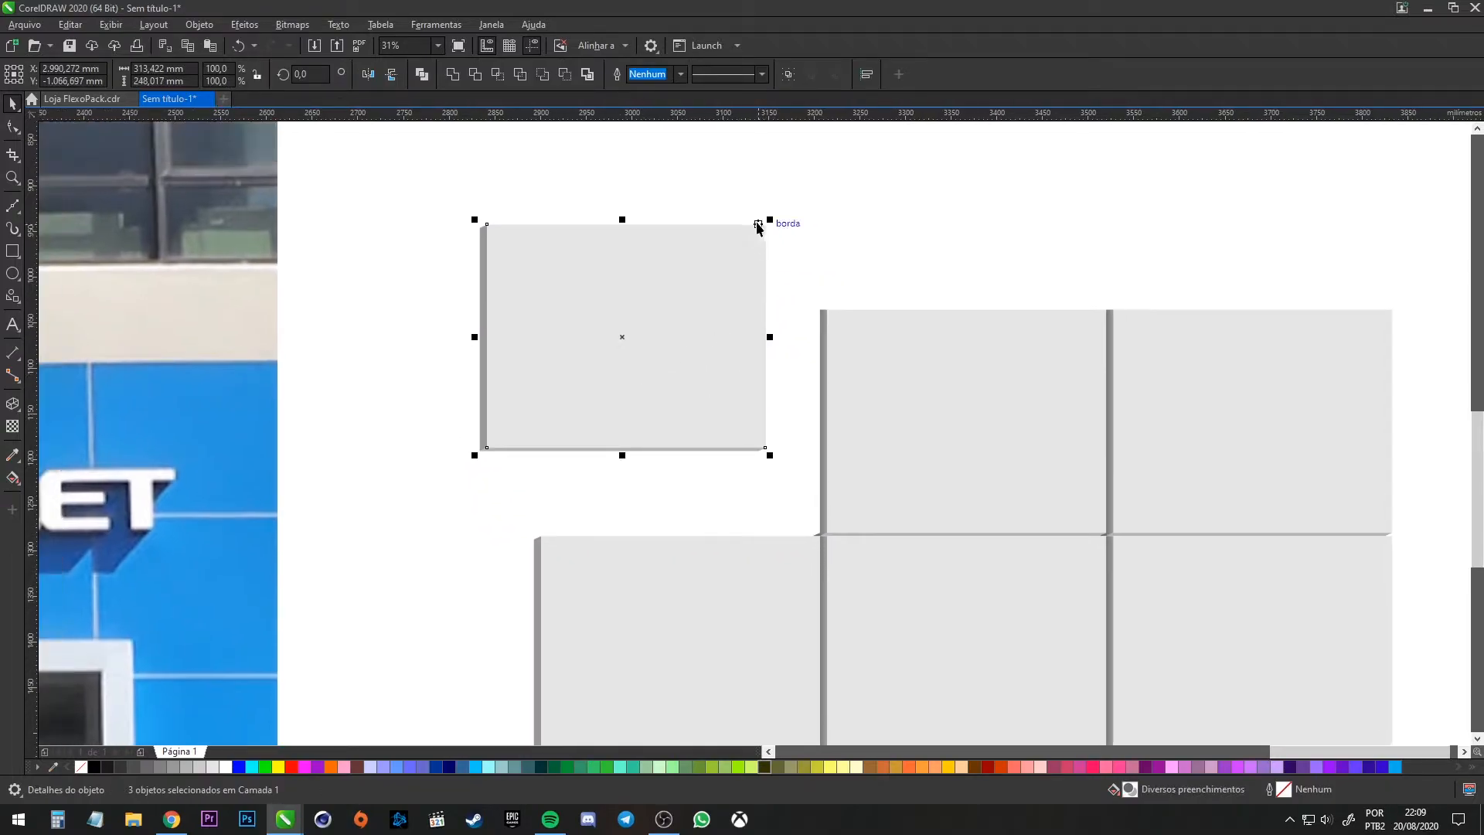
scroll(495, 273, "up", 2)
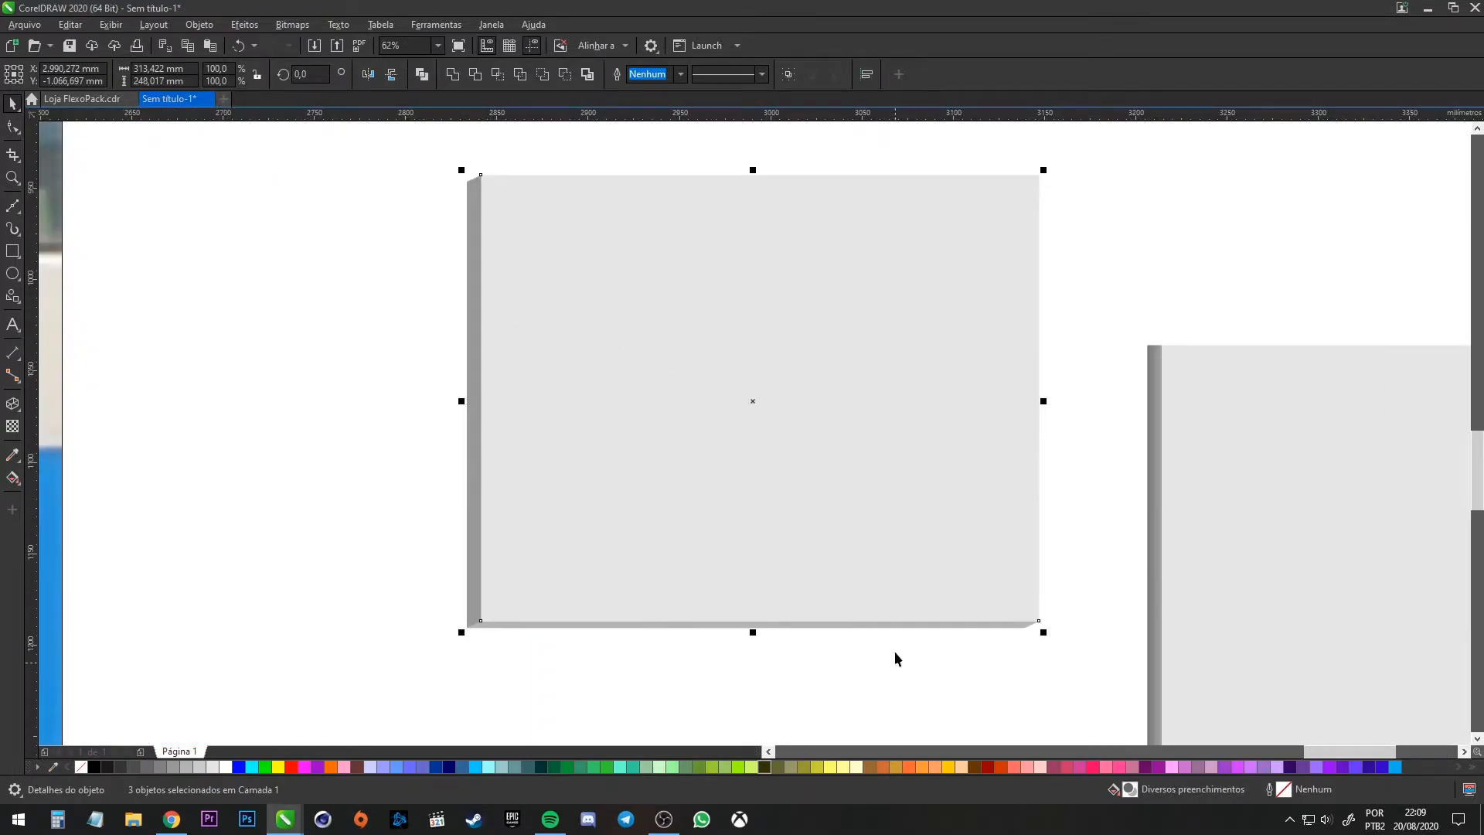
left_click(595, 677)
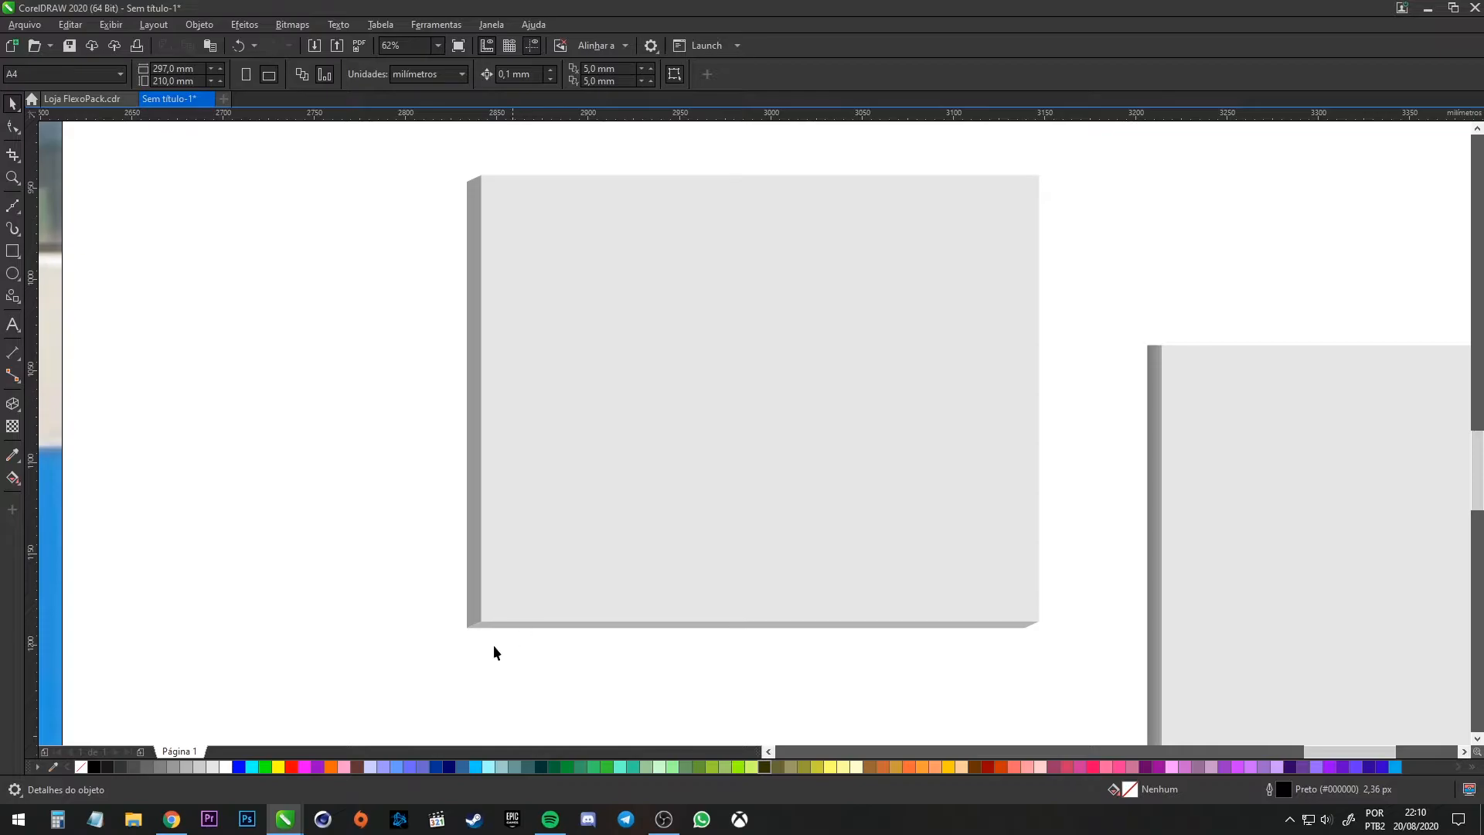
Examine the bakery mockup and its flat brown sign layout, including the black strips between the panels
scroll(739, 504, "down", 6)
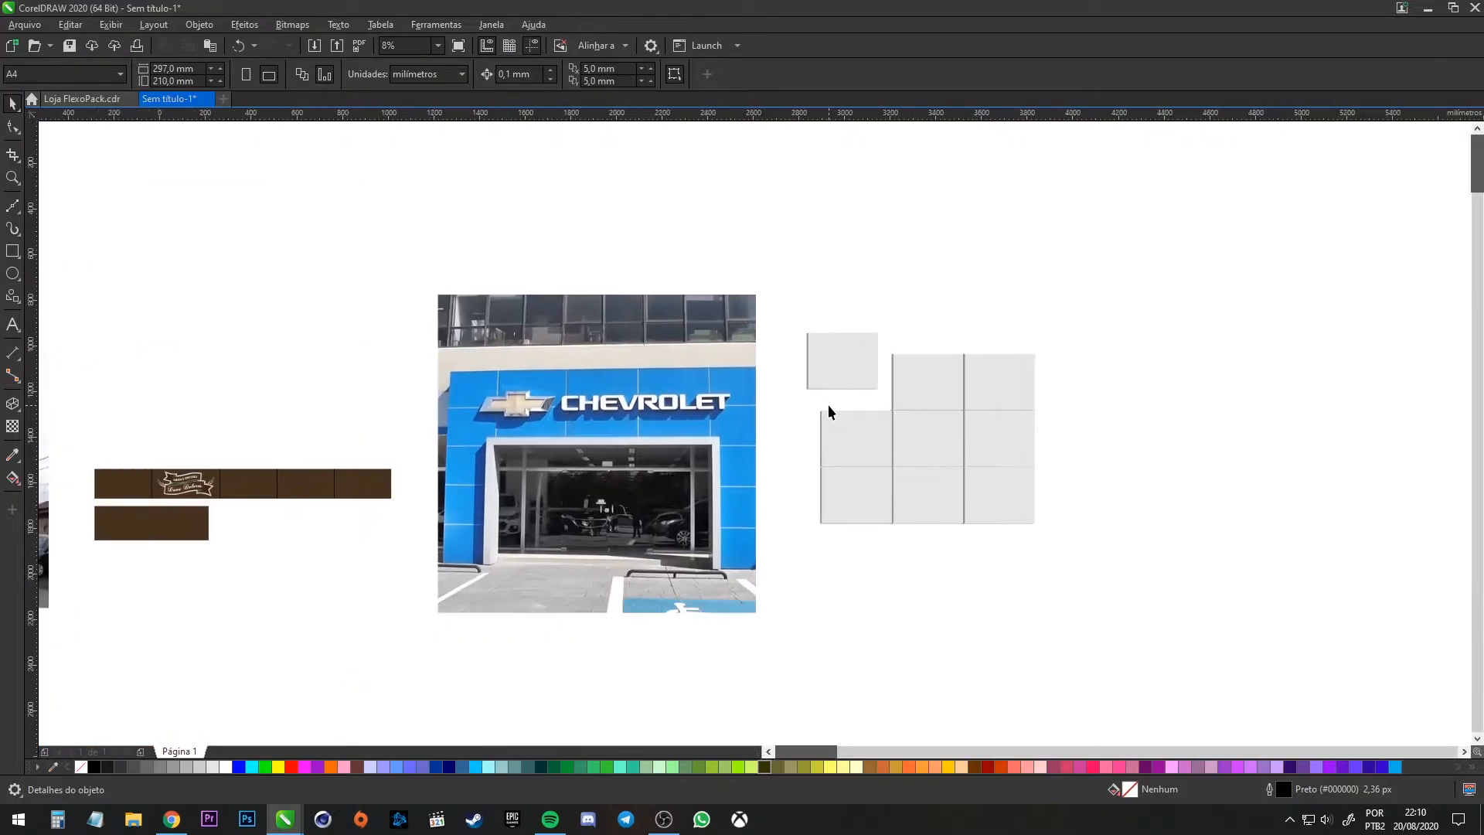
scroll(742, 409, "left", 3)
scroll(570, 441, "left", 3)
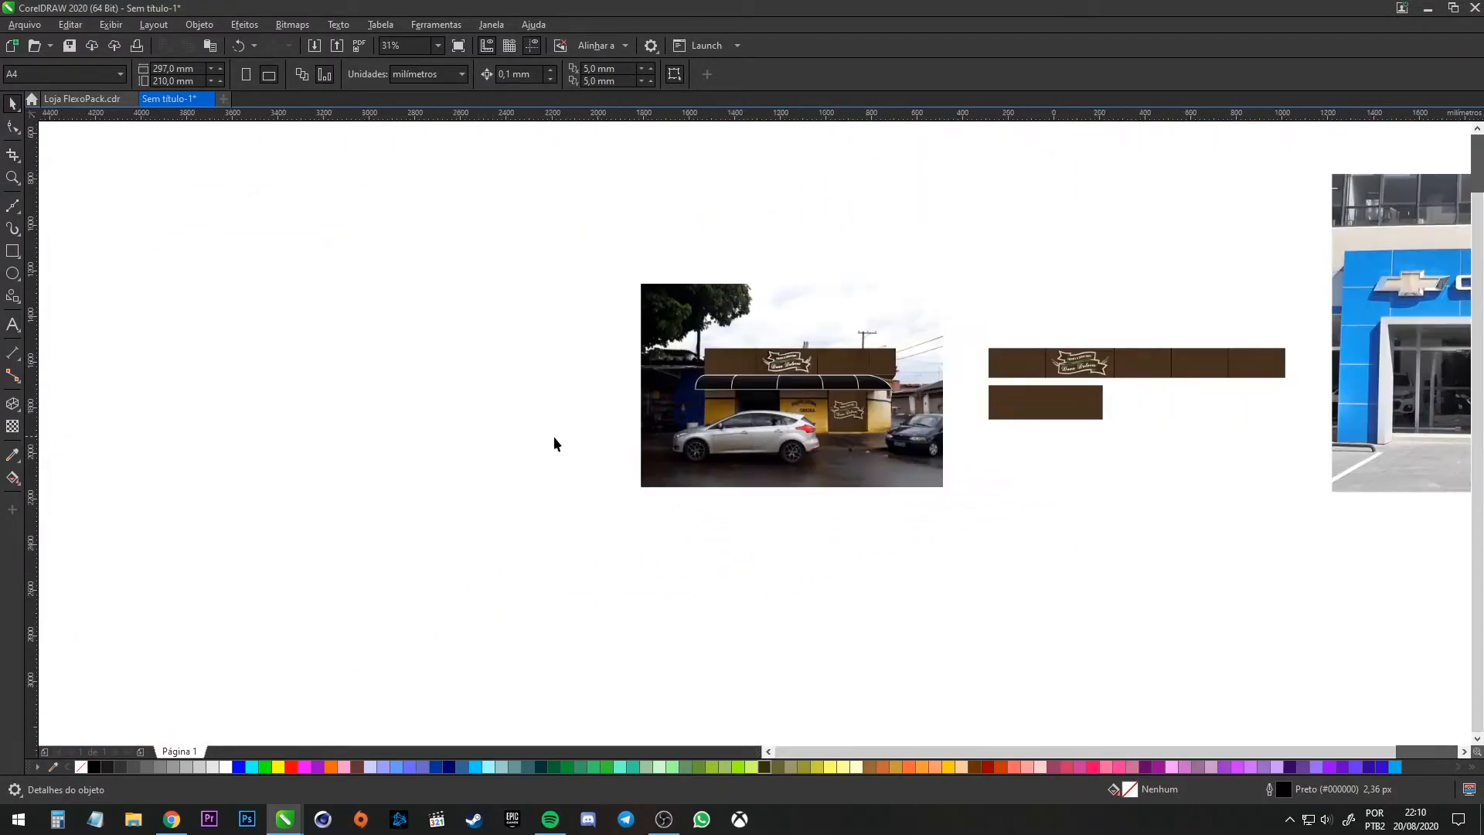
scroll(820, 364, "up", 2)
scroll(811, 371, "down", 1)
left_click_drag(1059, 411, 471, 432)
left_click_drag(329, 457, 706, 435)
left_click_drag(1157, 444, 555, 449)
scroll(987, 331, "up", 3)
scroll(1100, 331, "down", 2)
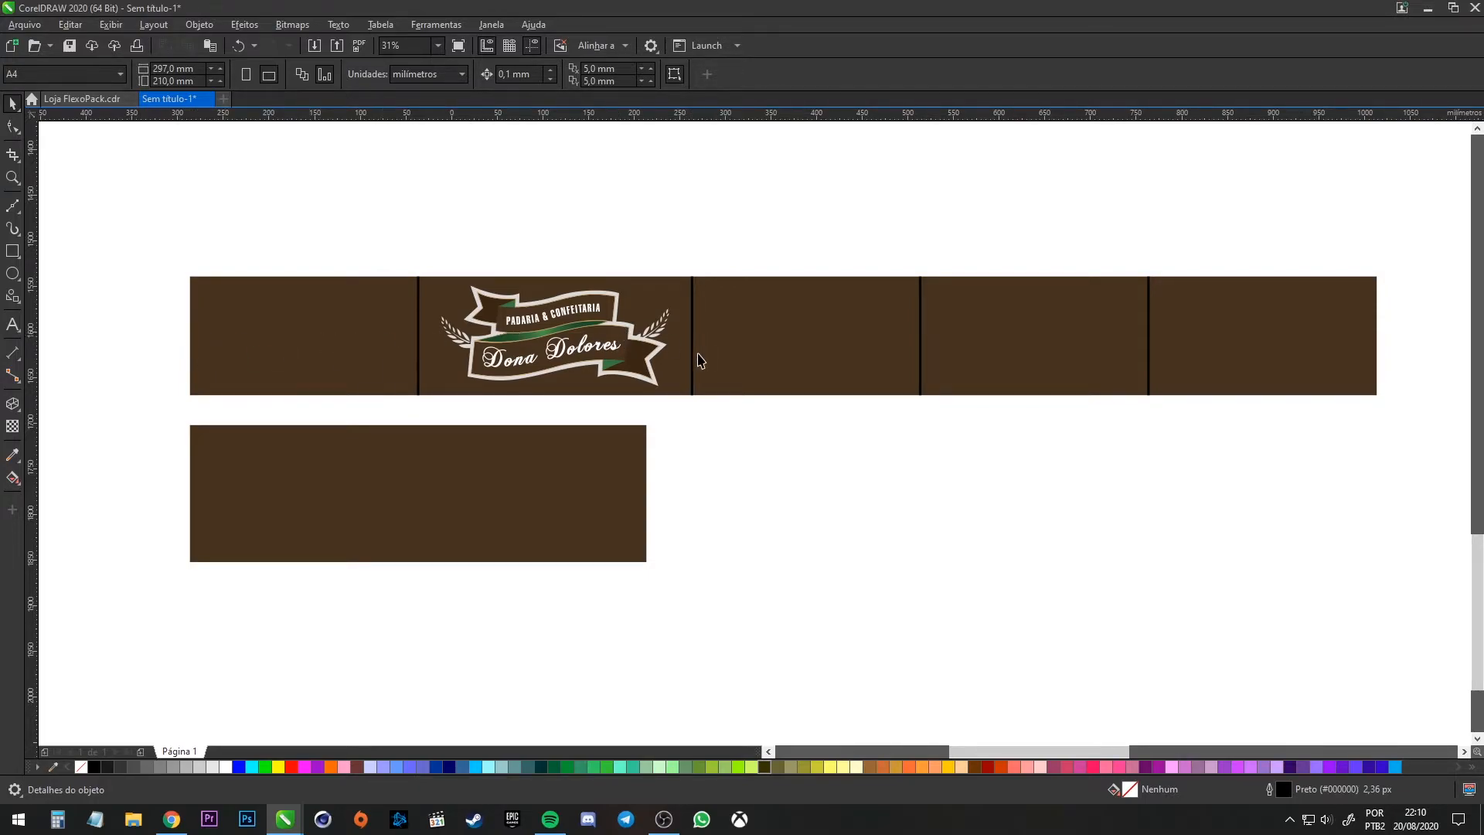
scroll(938, 329, "up", 4)
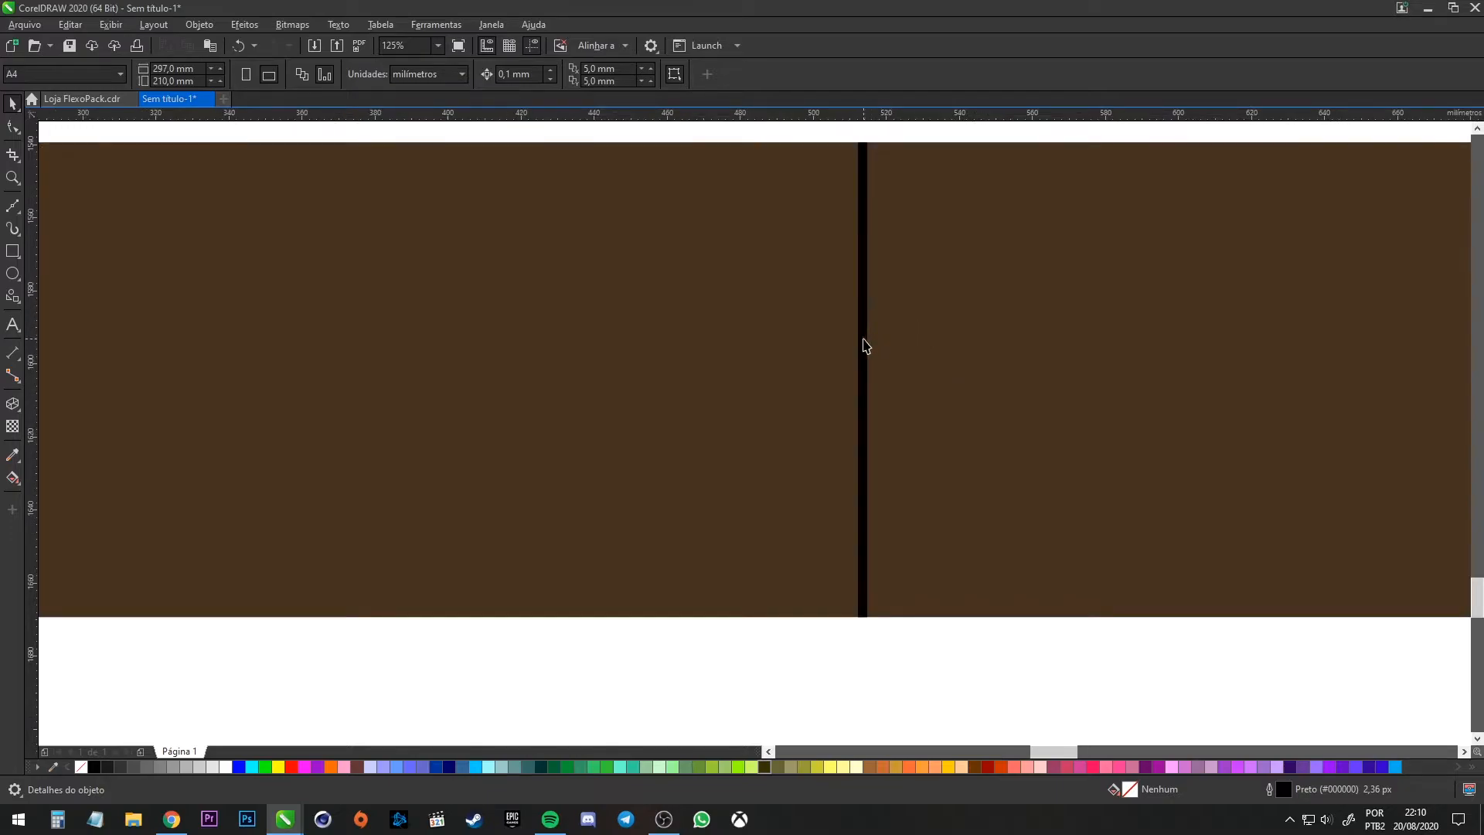
left_click_drag(865, 342, 915, 309)
left_click_drag(740, 258, 62, 335)
key("ctrl+z")
Compare the flat brown bakery layout with the grey raised panels beside the Chevrolet photo
scroll(727, 350, "down", 3)
left_click_drag(1095, 348, 809, 371)
left_click_drag(985, 184, 789, 342)
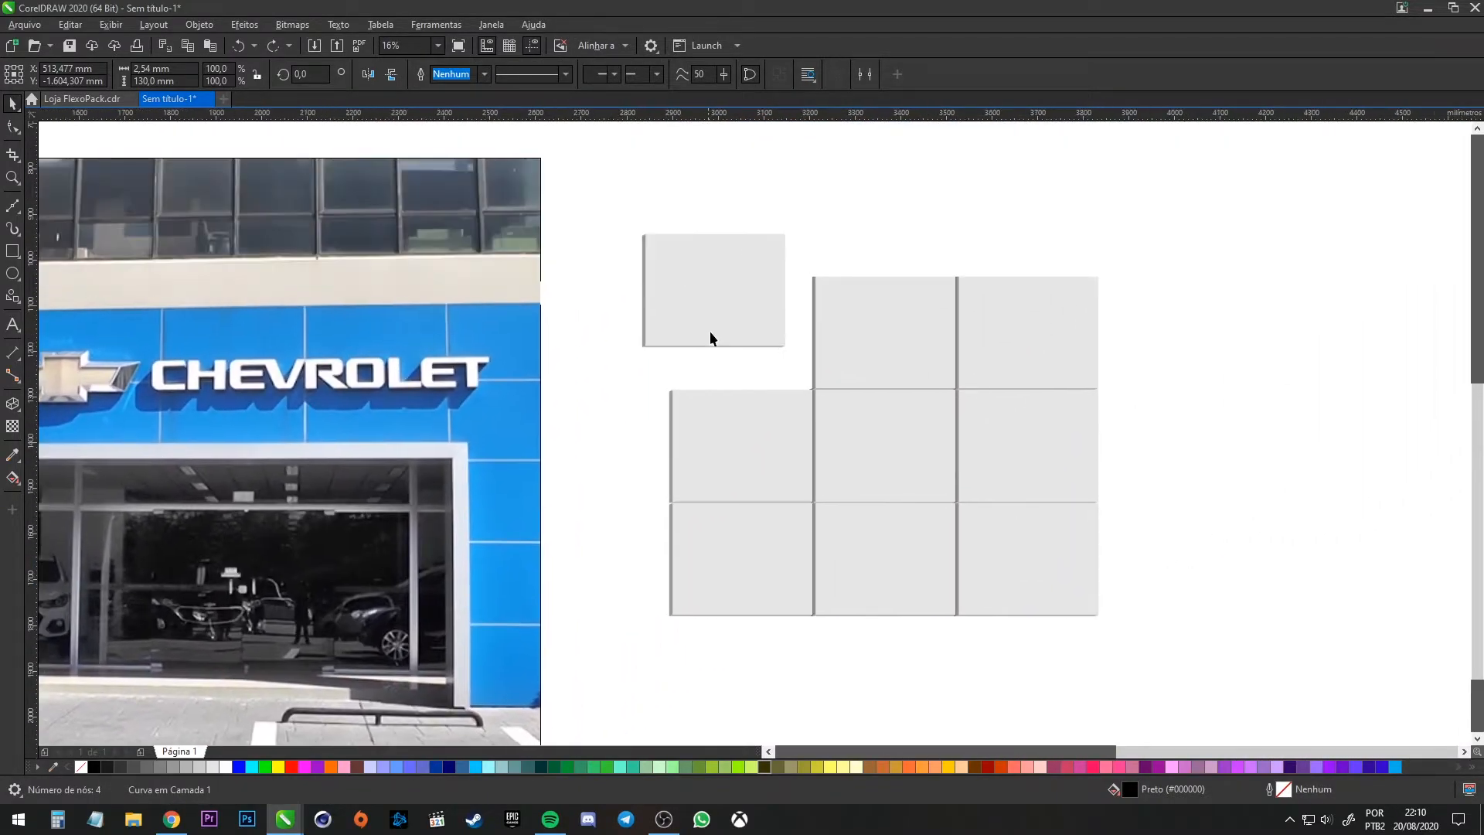
left_click_drag(503, 439, 1097, 363)
left_click_drag(405, 396, 1076, 357)
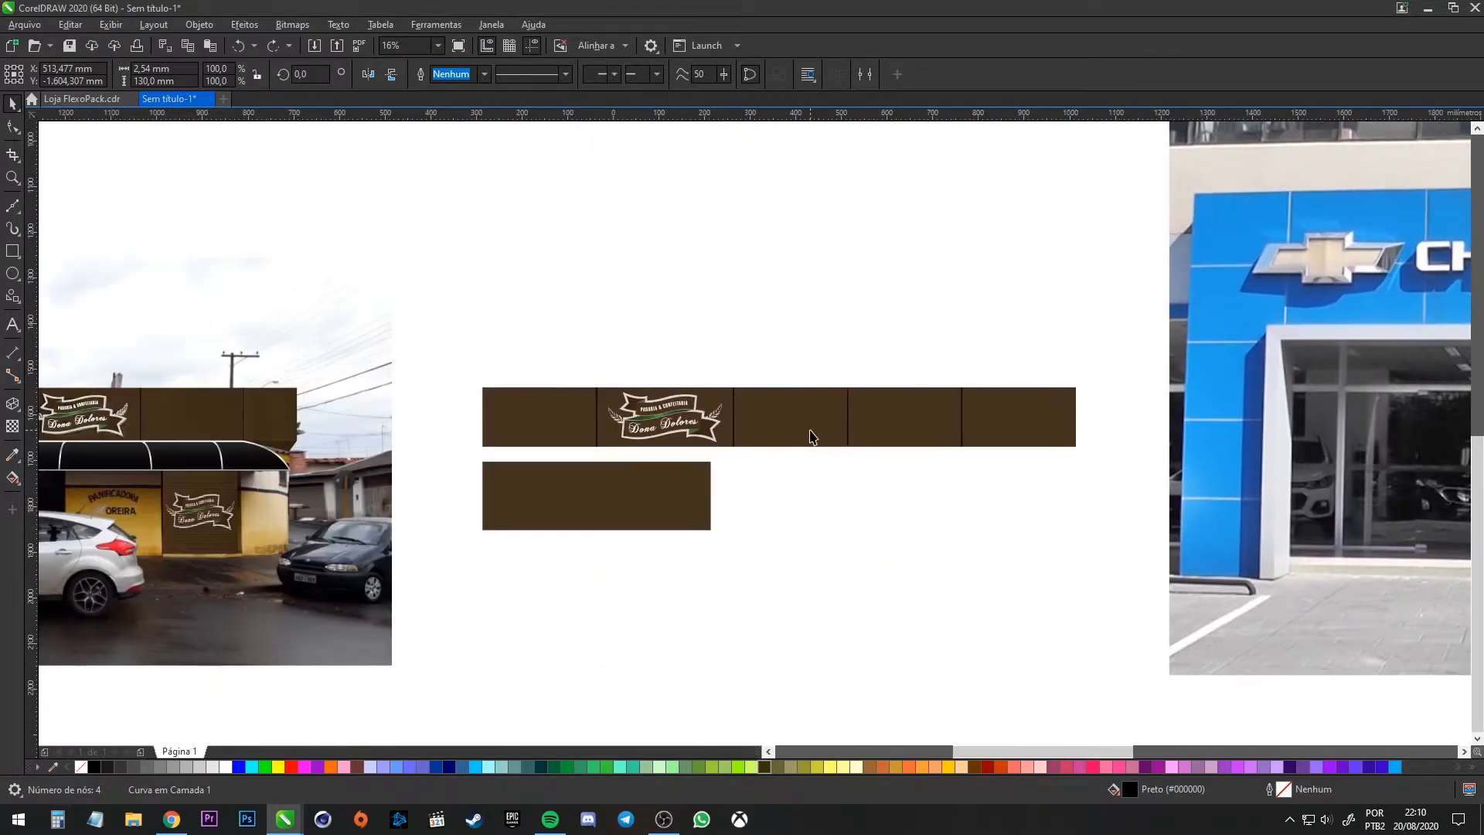
Inspect the ends of the black joint strip and the full extent of the brown sign band
scroll(810, 429, "up", 2)
scroll(961, 276, "up", 2)
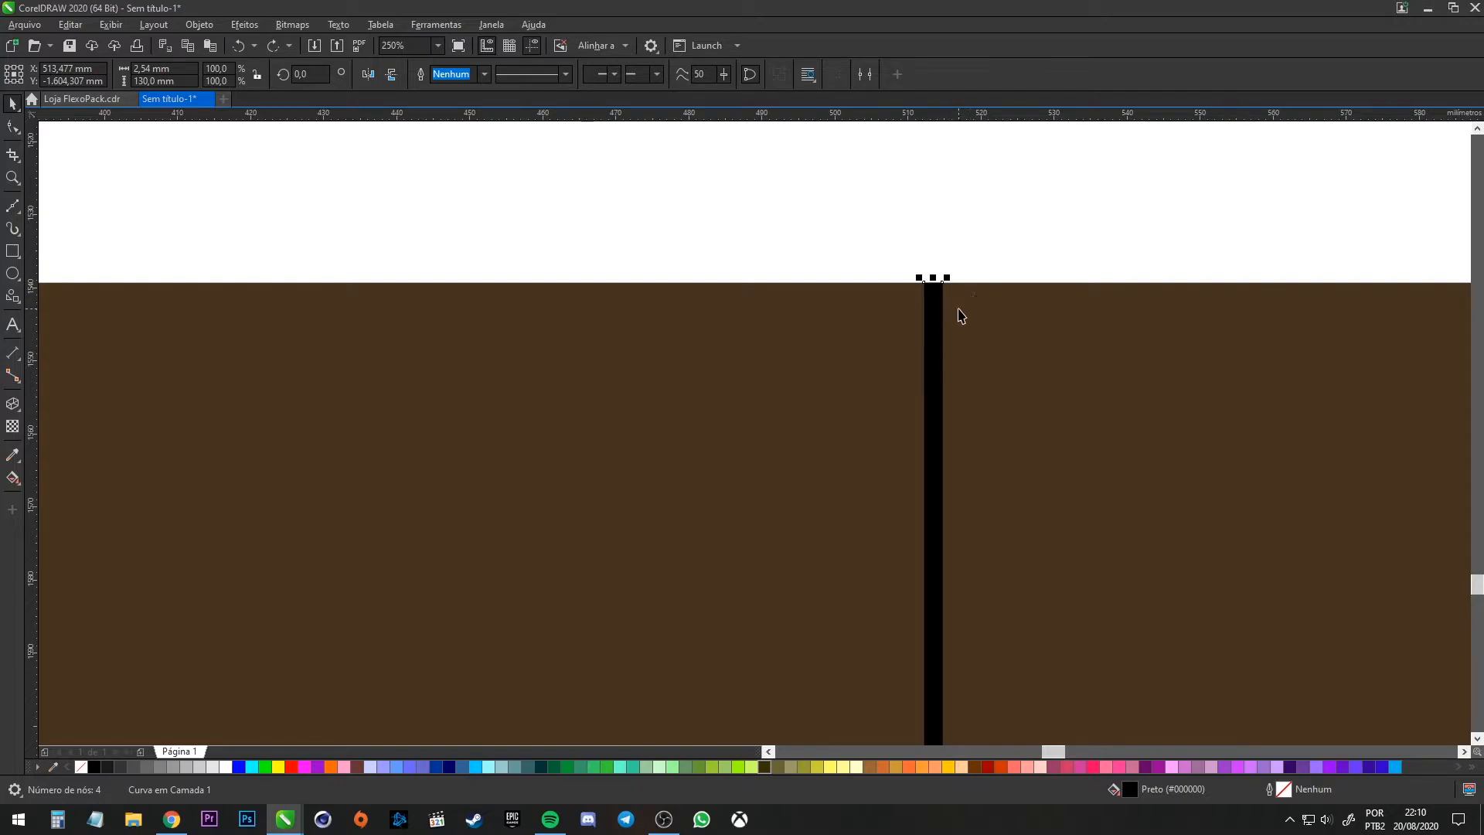
scroll(960, 328, "down", 2)
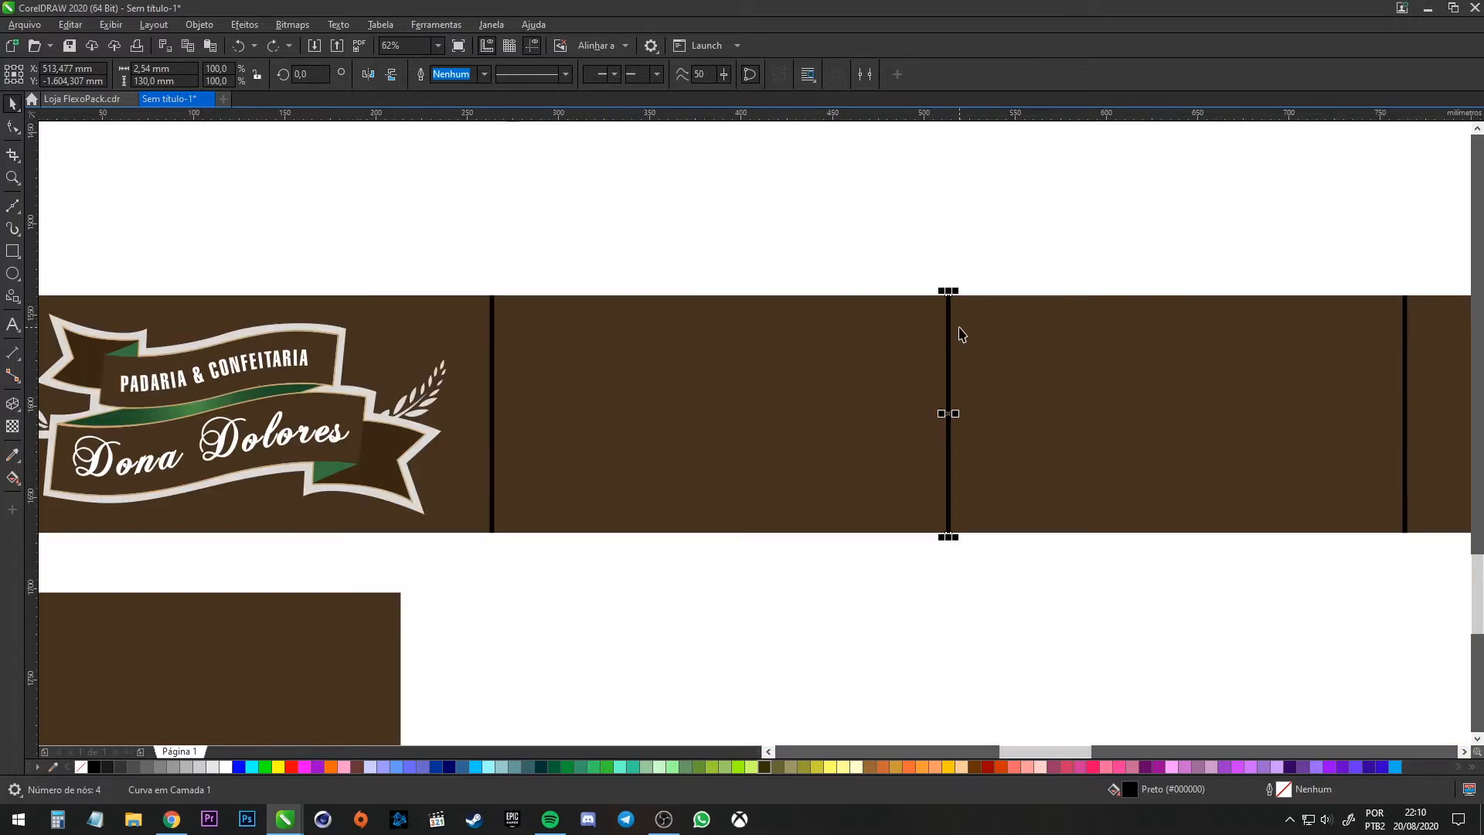
scroll(960, 385, "up", 1)
scroll(961, 385, "up", 1)
scroll(956, 384, "down", 2)
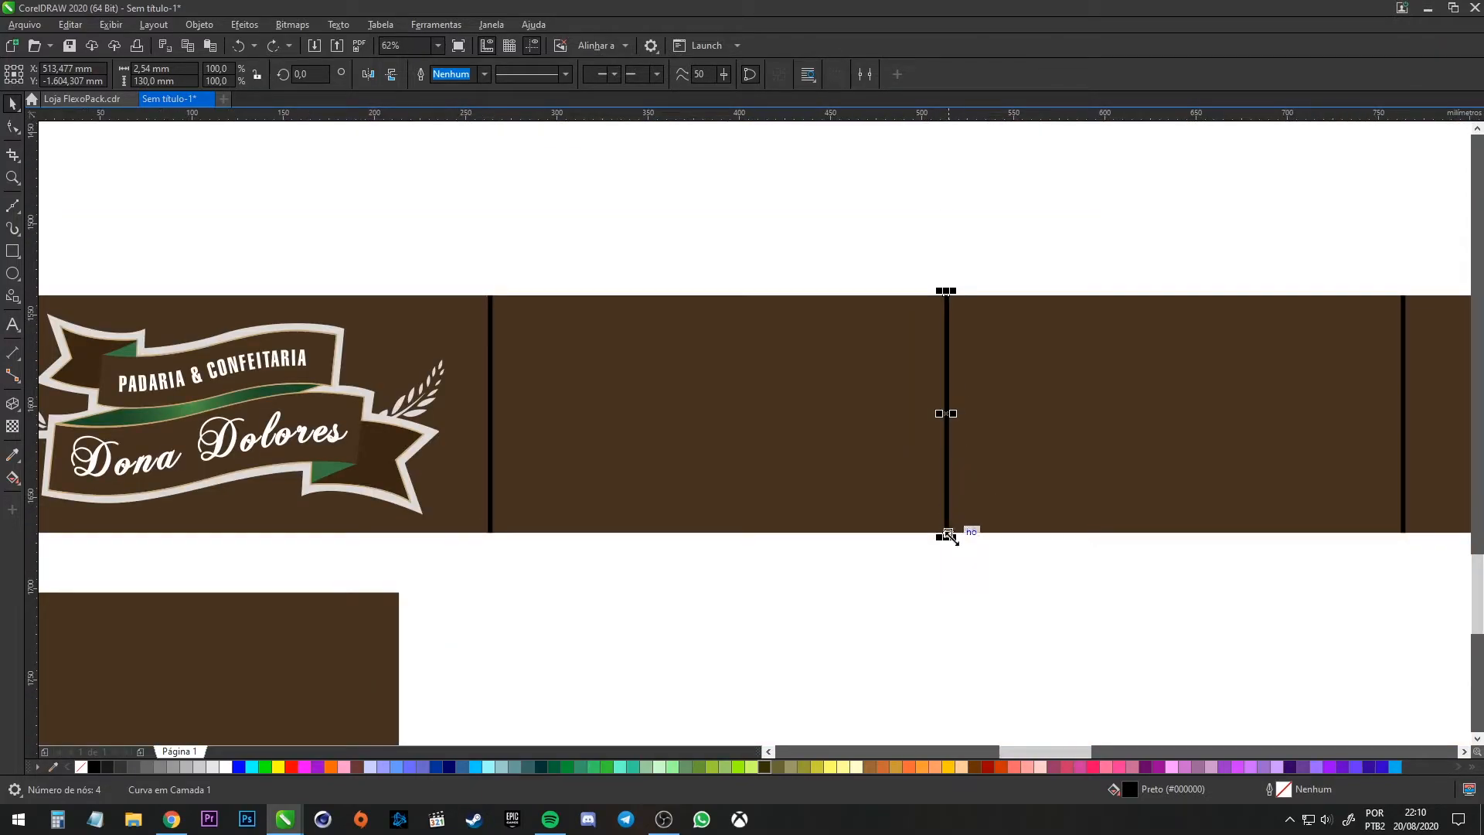
scroll(928, 514, "up", 1)
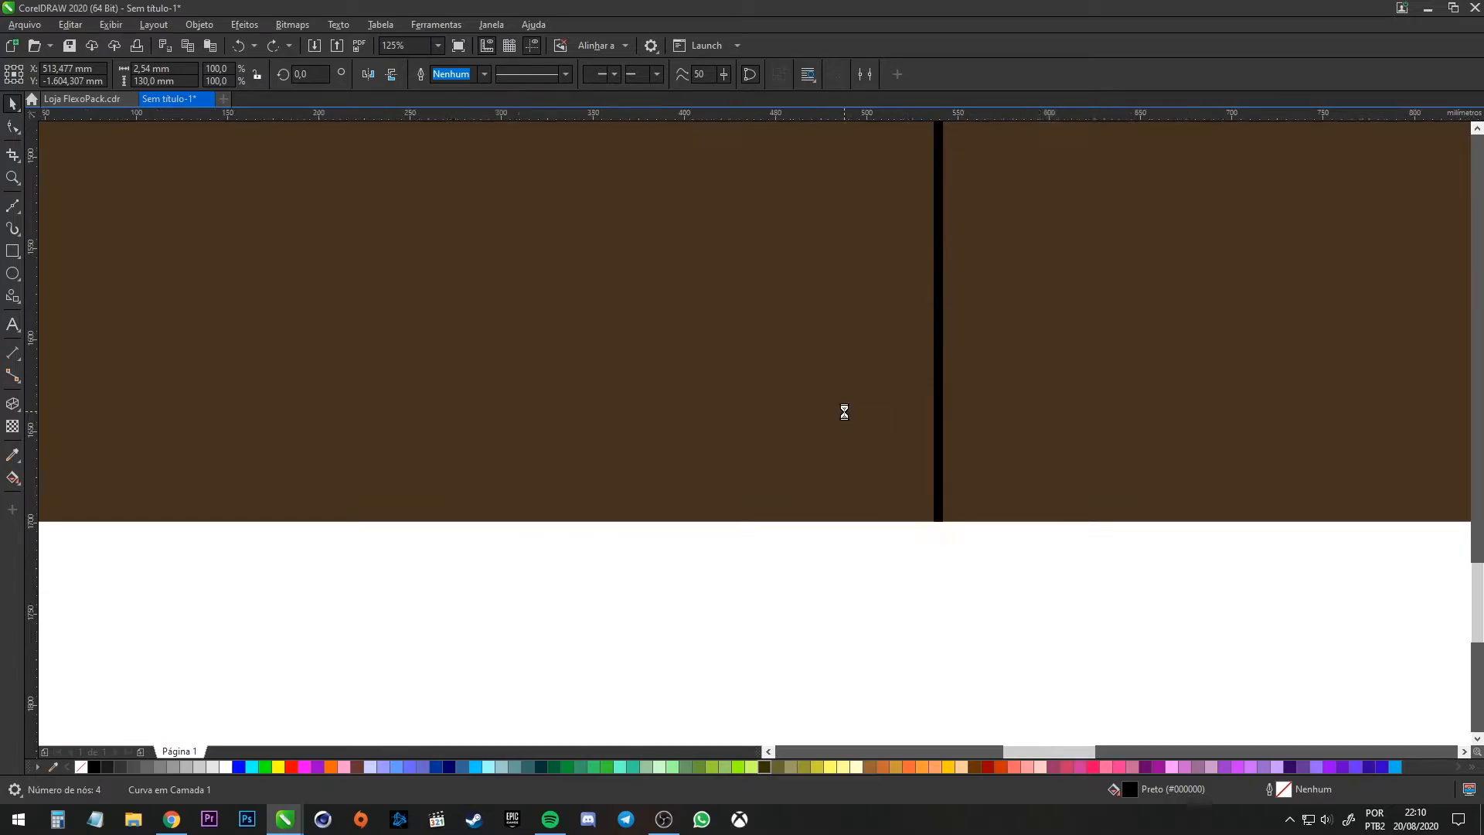
scroll(846, 410, "down", 1)
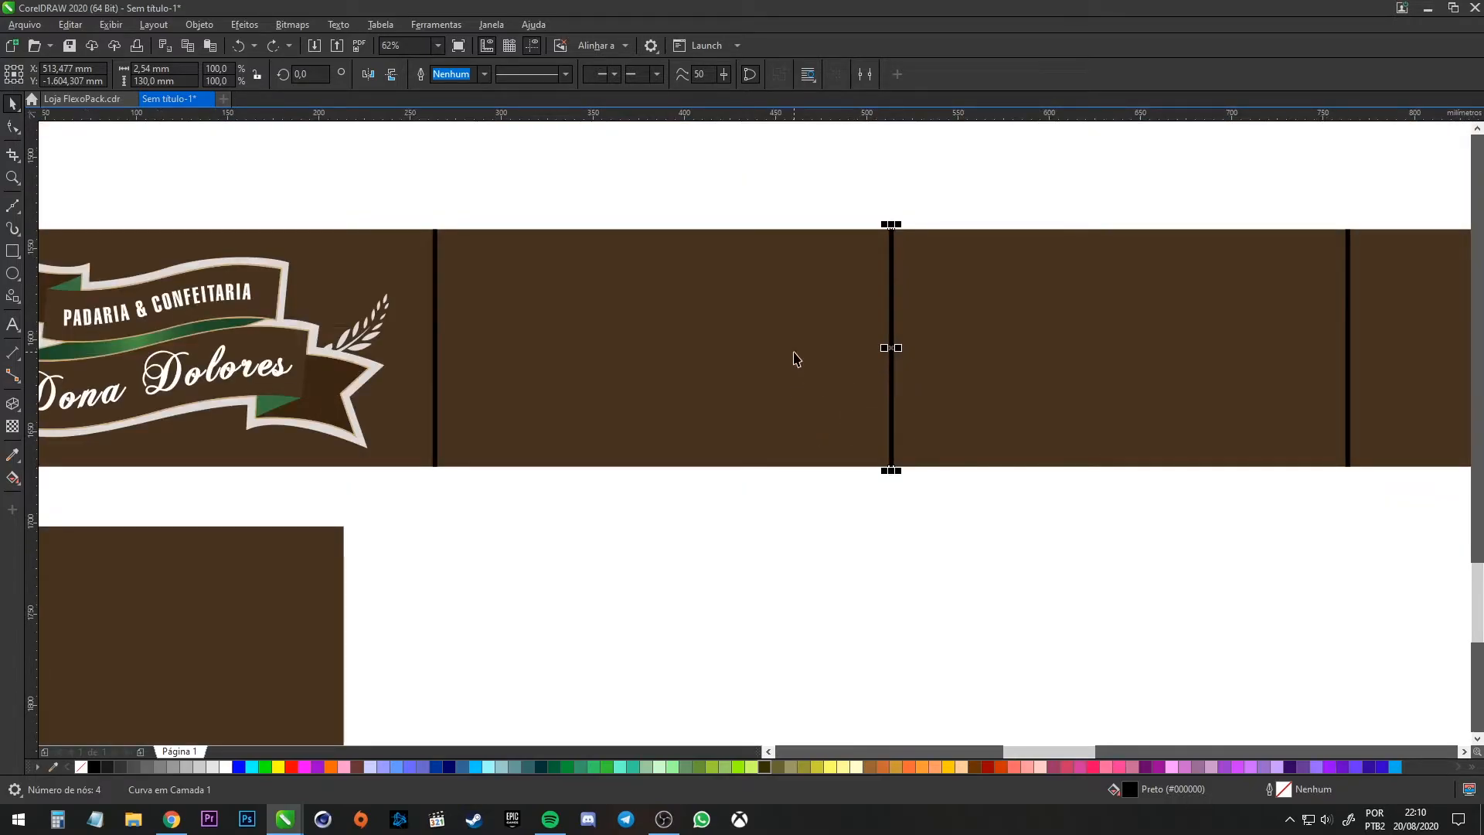
scroll(796, 358, "down", 2)
scroll(796, 358, "up", 1)
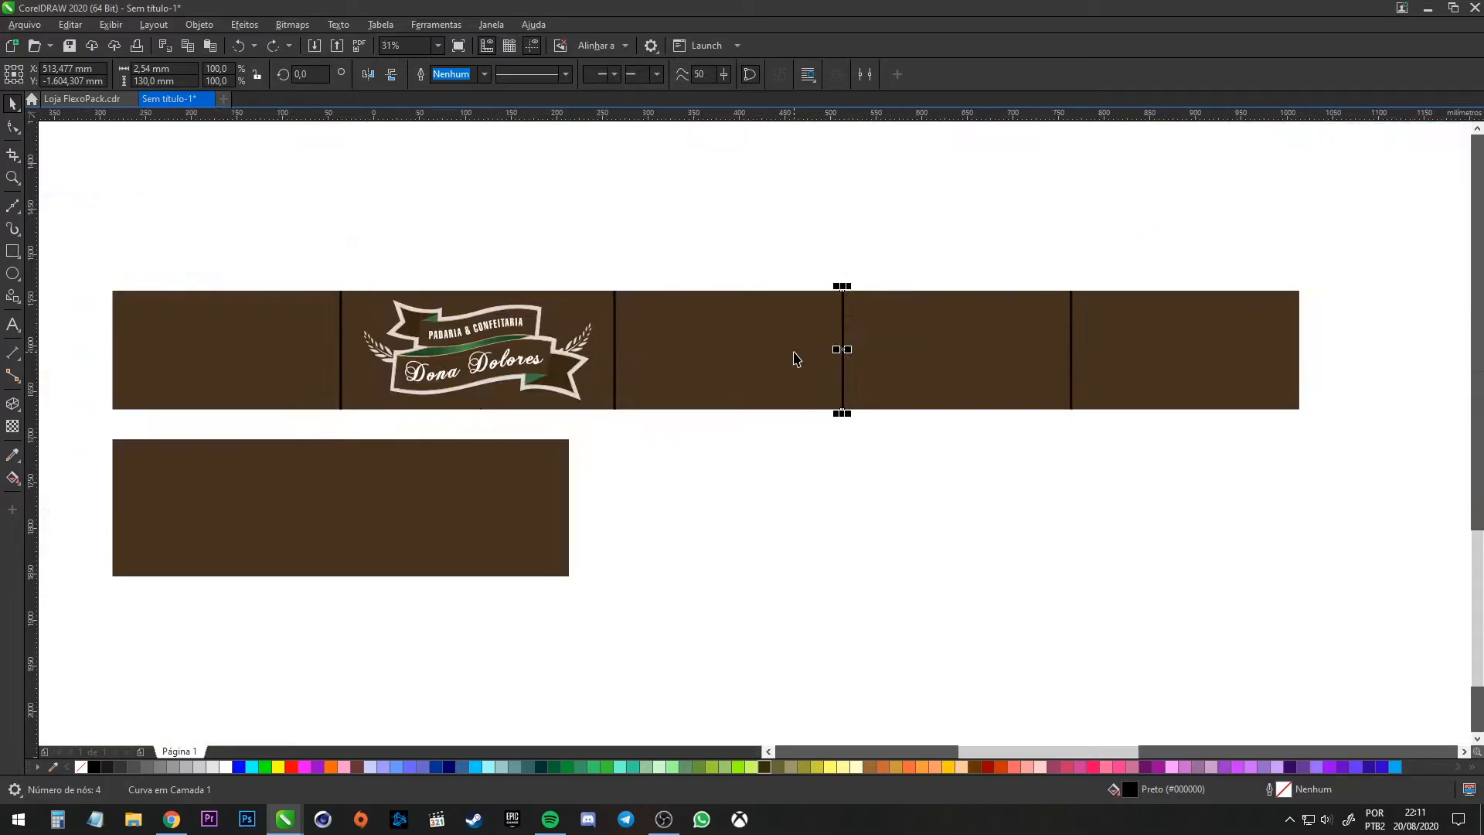
left_click_drag(1415, 263, 164, 421)
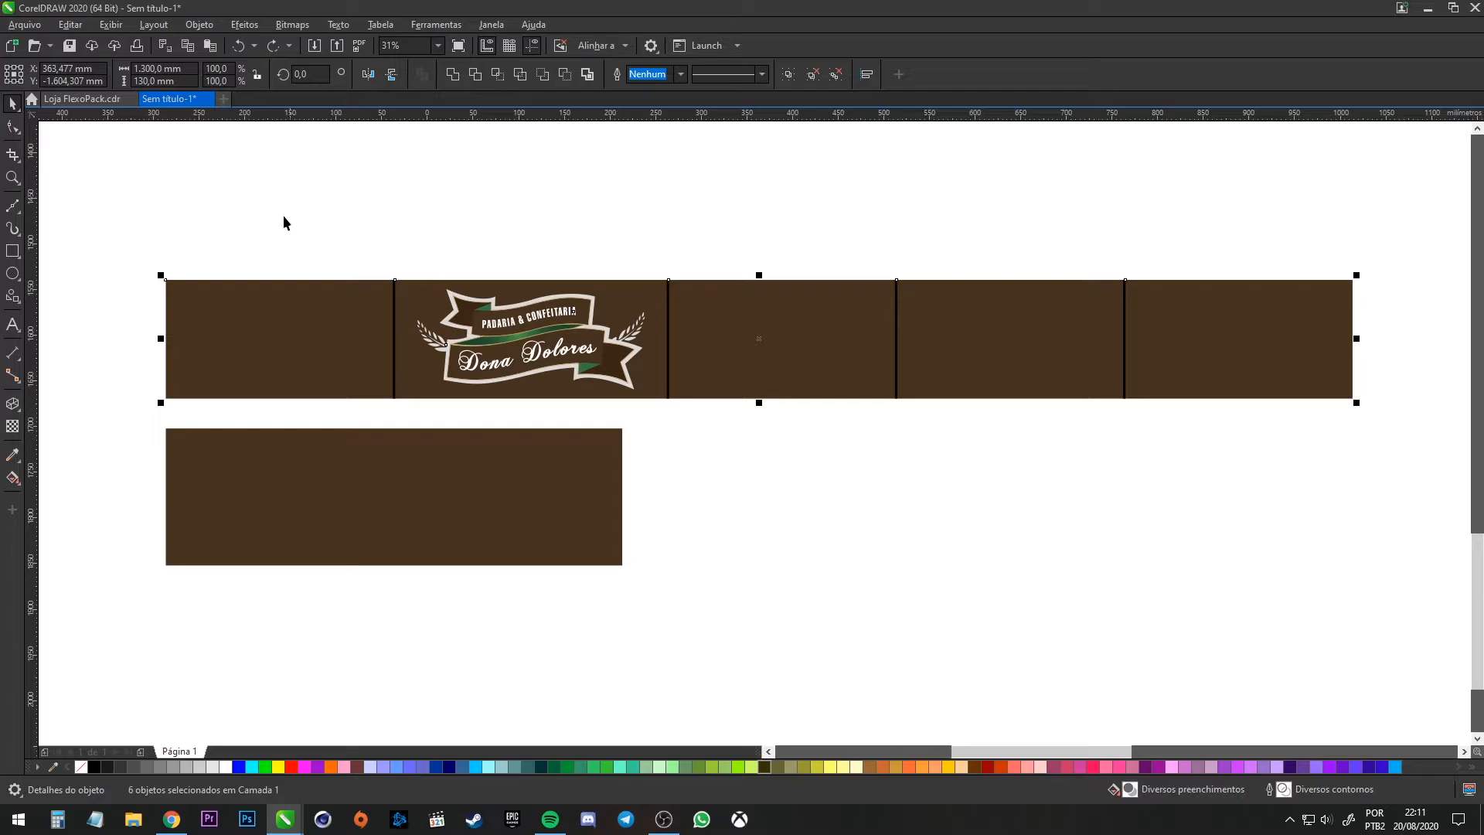
left_click(263, 253)
Duplicate the detached grey panel's front face into the empty area above the panel grid
scroll(487, 245, "down", 5)
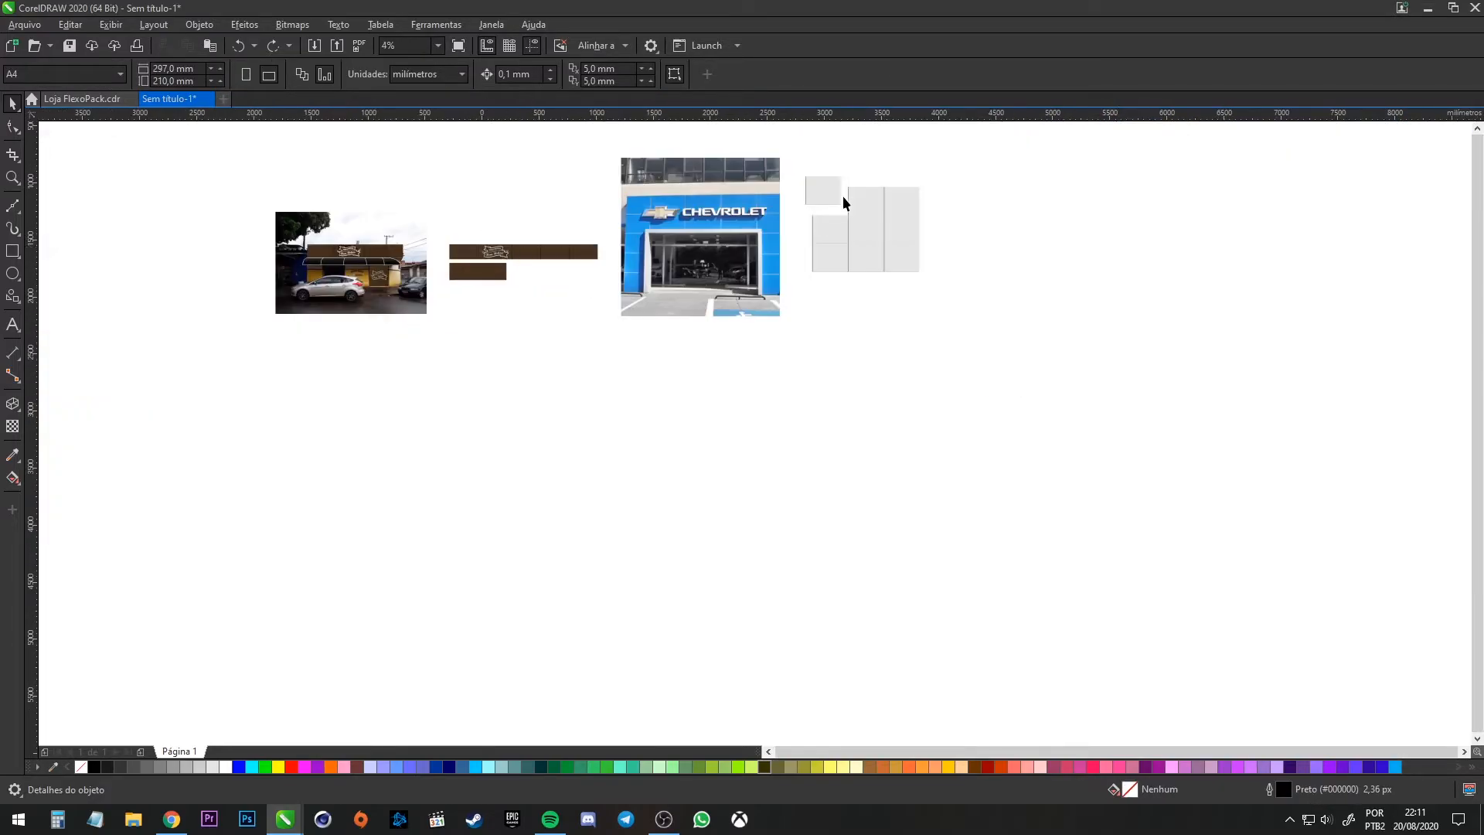
scroll(531, 228, "up", 5)
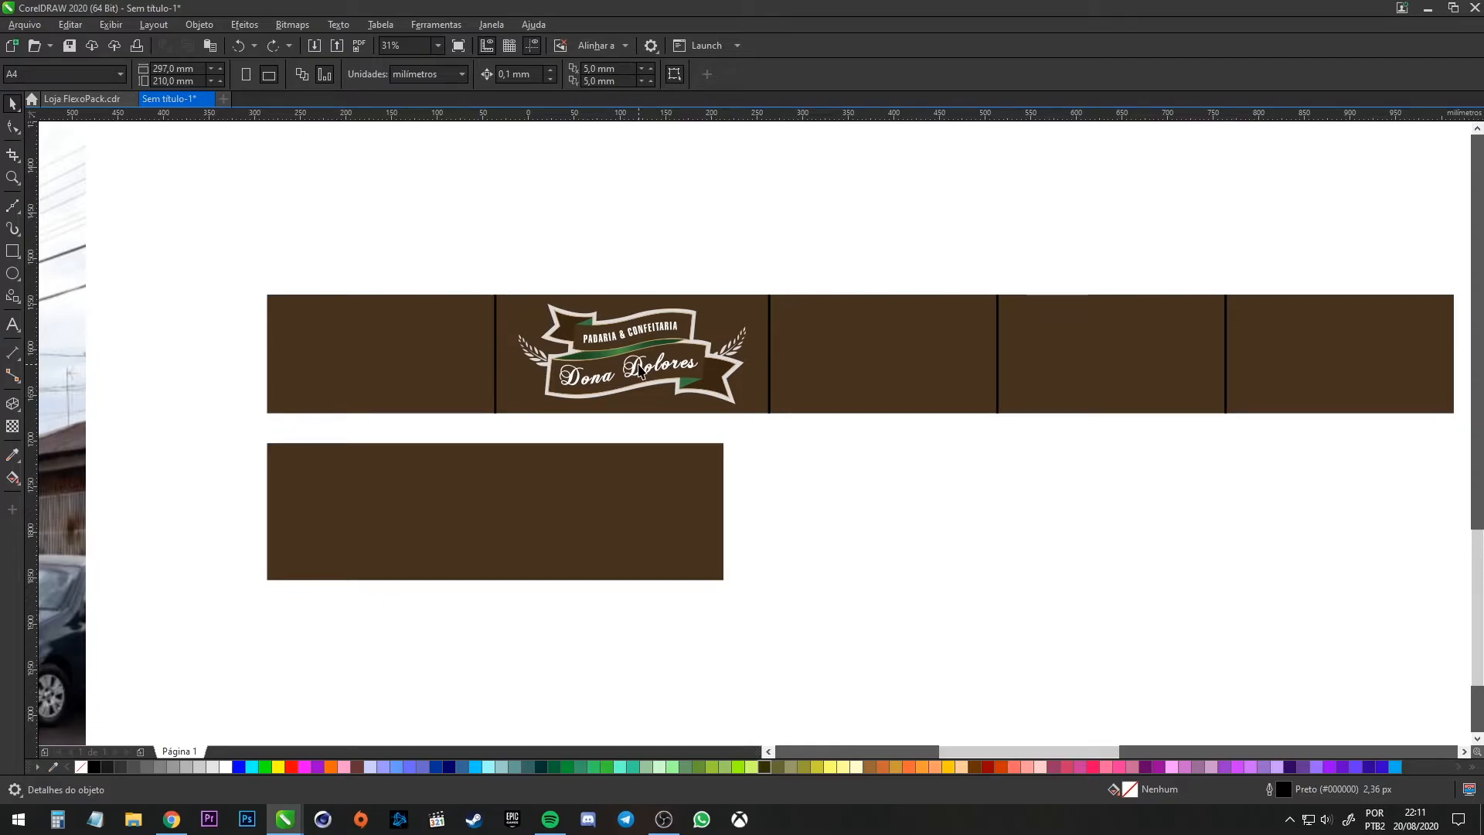
left_click_drag(640, 516, 122, 496)
scroll(924, 434, "down", 1)
left_click_drag(855, 443, 133, 478)
left_click_drag(1050, 410, 366, 470)
scroll(447, 206, "up", 1)
left_click_drag(447, 207, 624, 333)
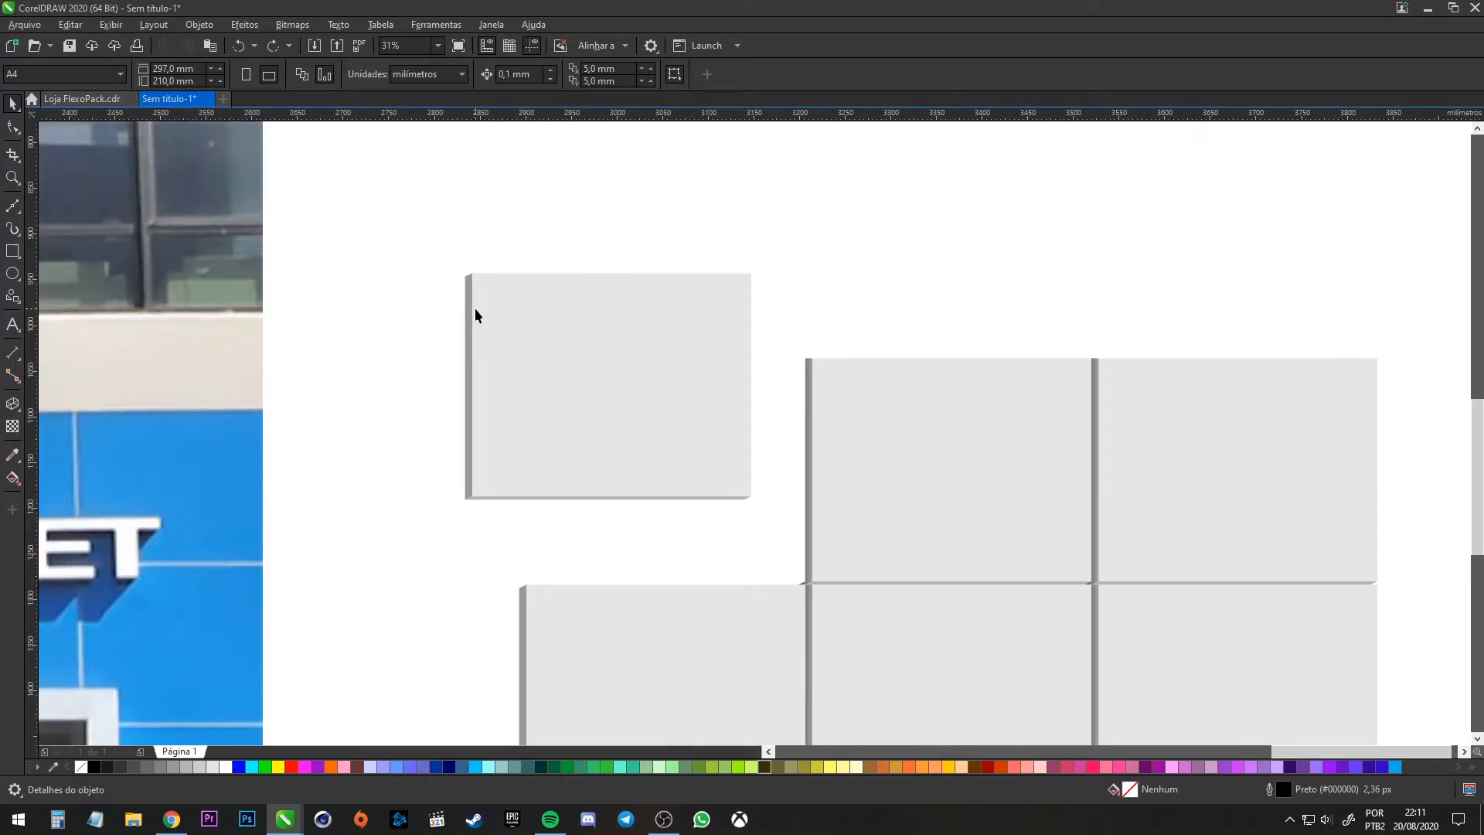
left_click_drag(555, 316, 550, 332)
left_click_drag(768, 361, 623, 480)
left_click_drag(488, 517, 760, 381)
right_click(991, 272)
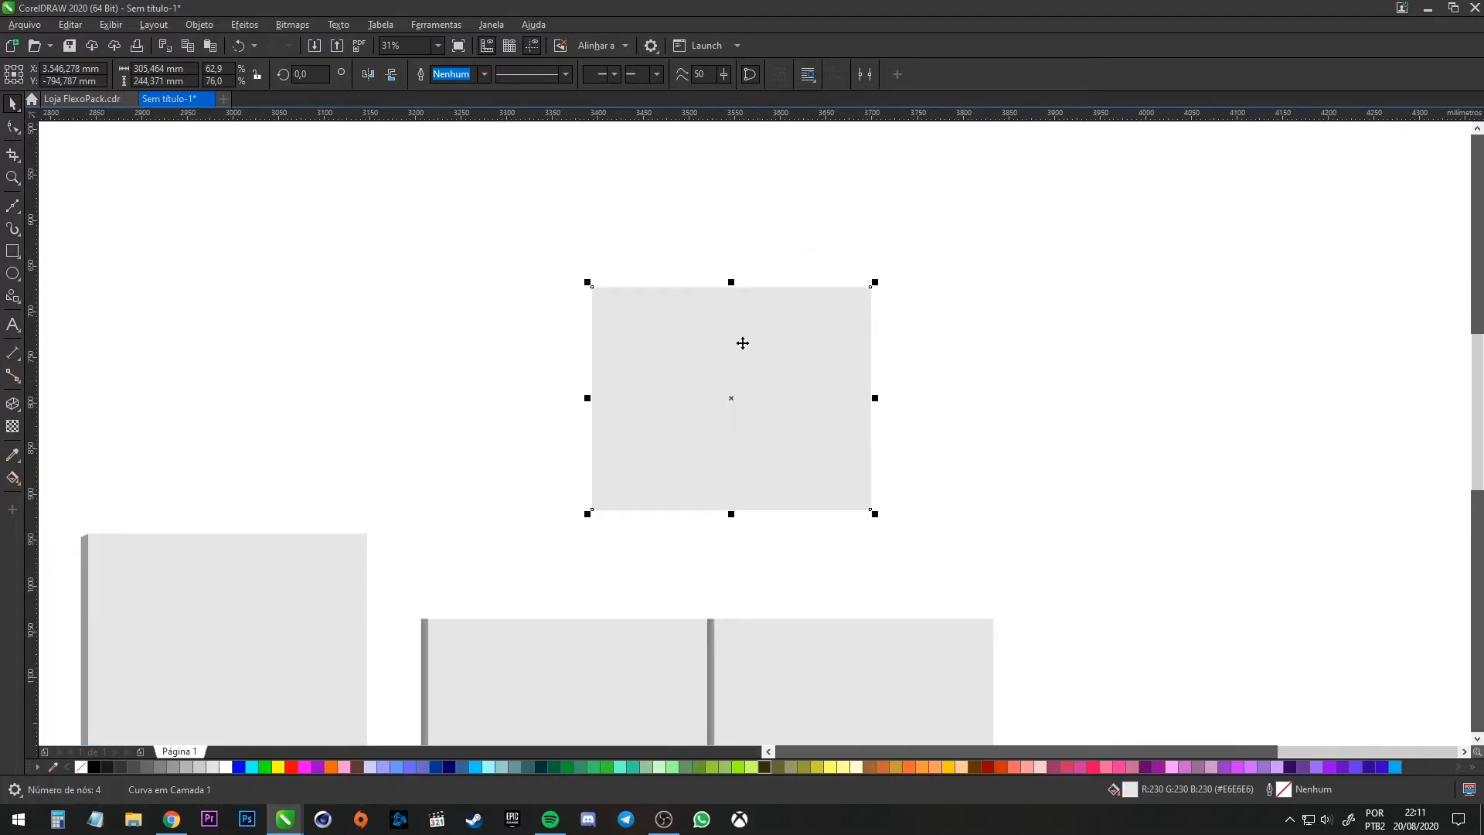
Resize the duplicated grey face to 300 mm wide and 250 mm high
left_click(174, 69)
type("300")
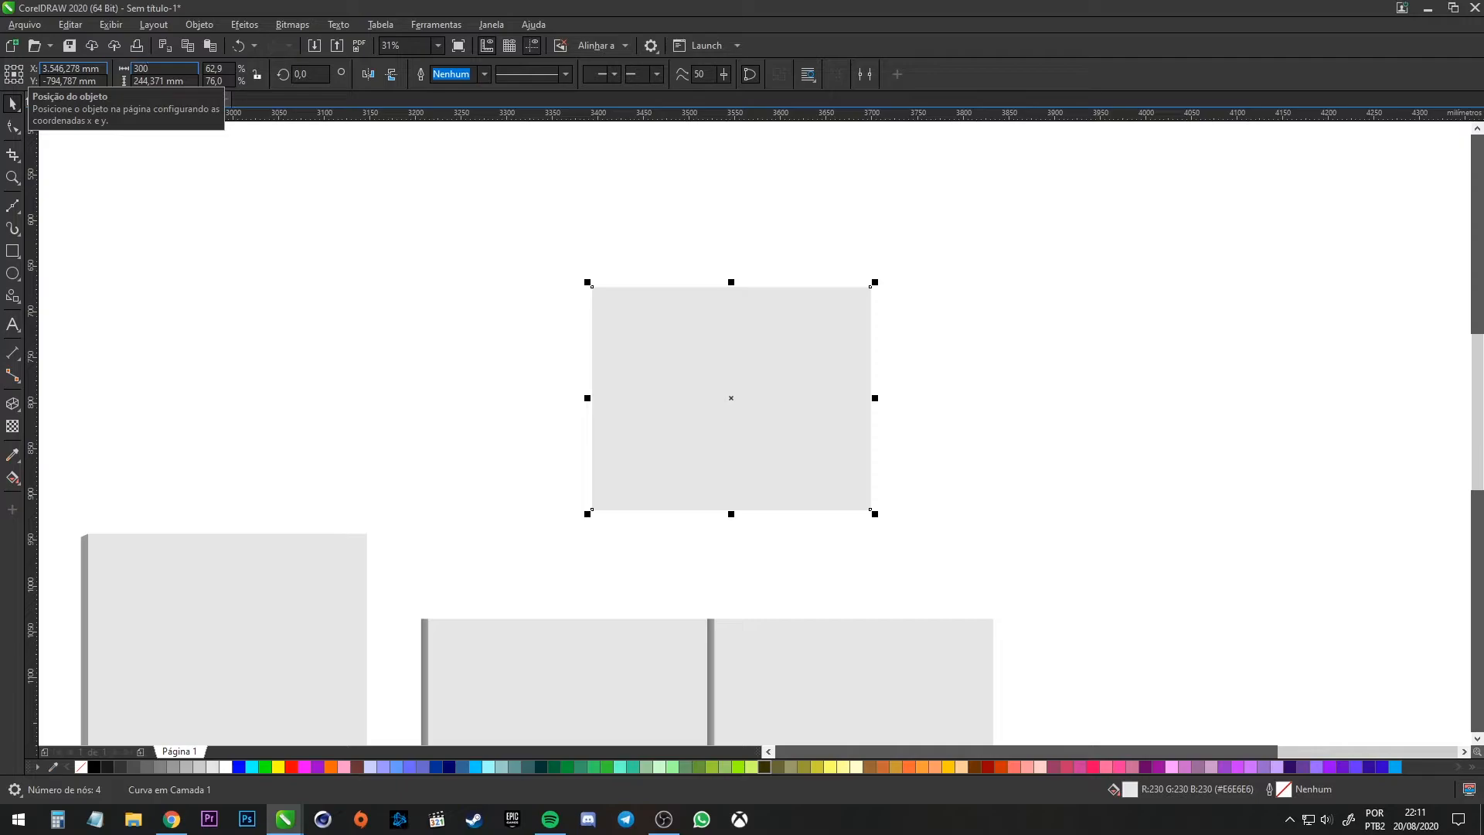
key("Tab")
type("250")
key("Return")
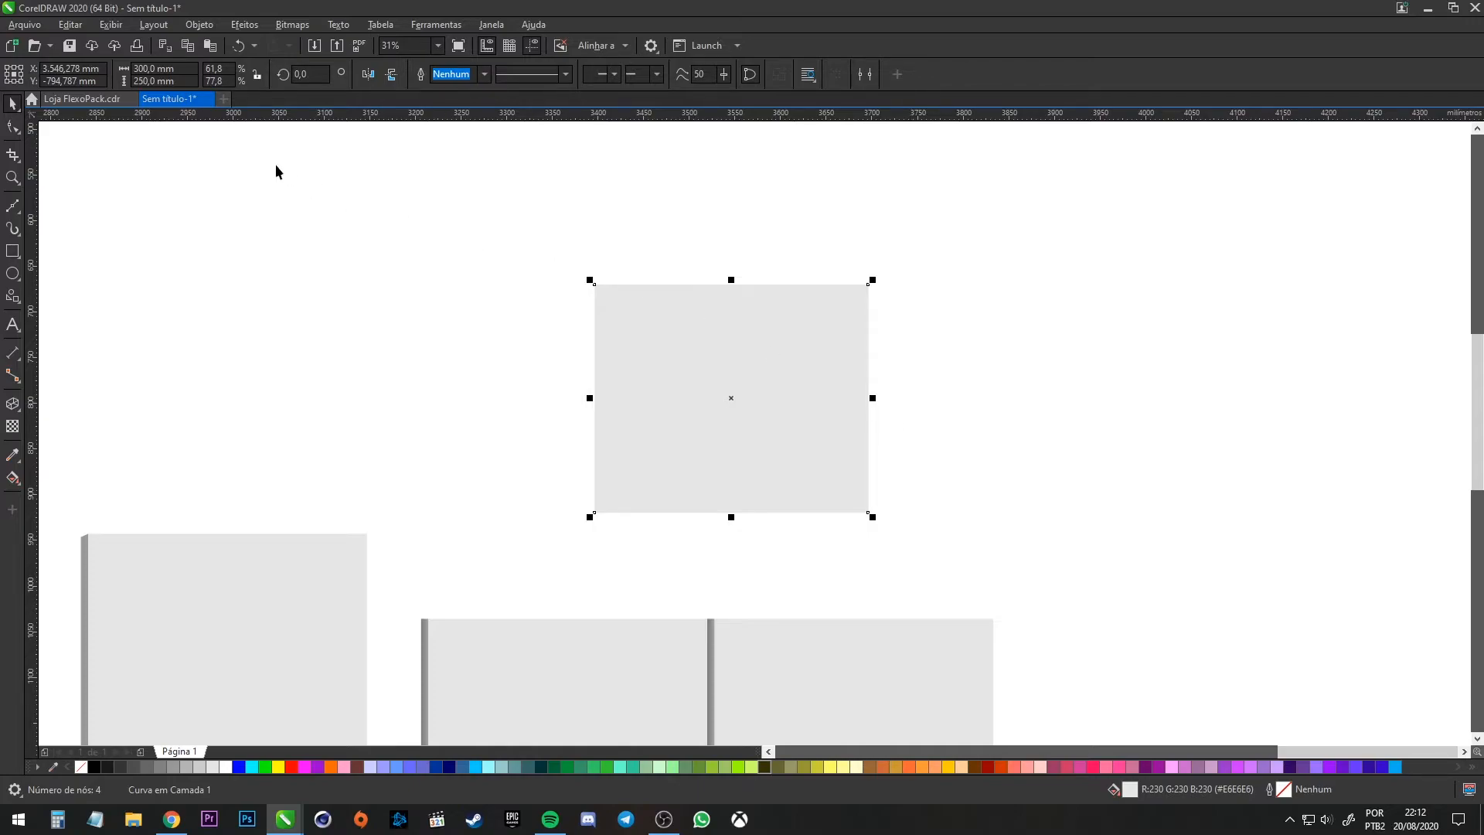
Set the grey face to 350 mm wide and 300 mm high
left_click(155, 68)
left_click(148, 80)
left_click_drag(189, 70, 33, 70)
type("350")
key("Tab")
type("300")
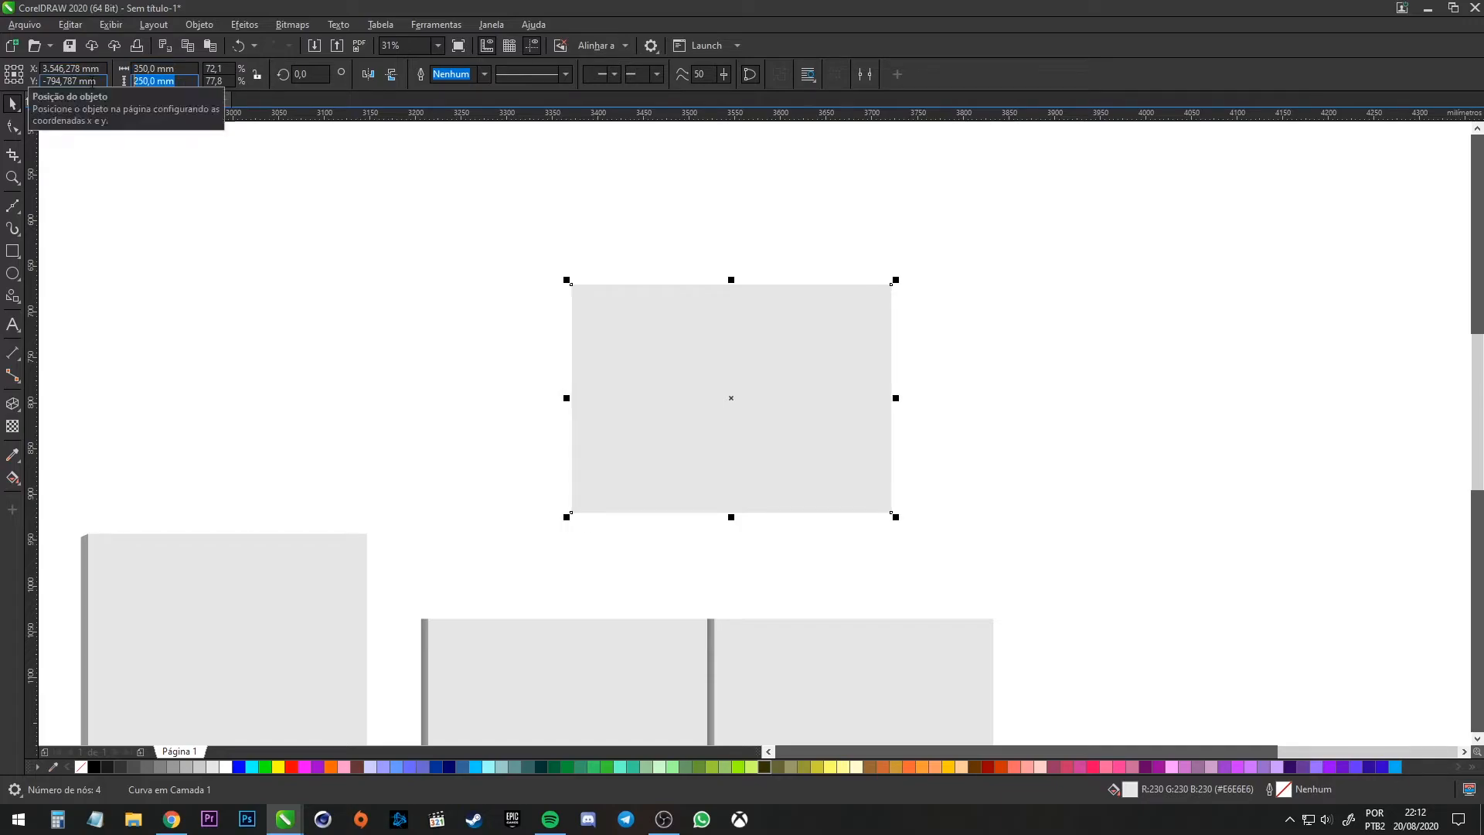
key("Return")
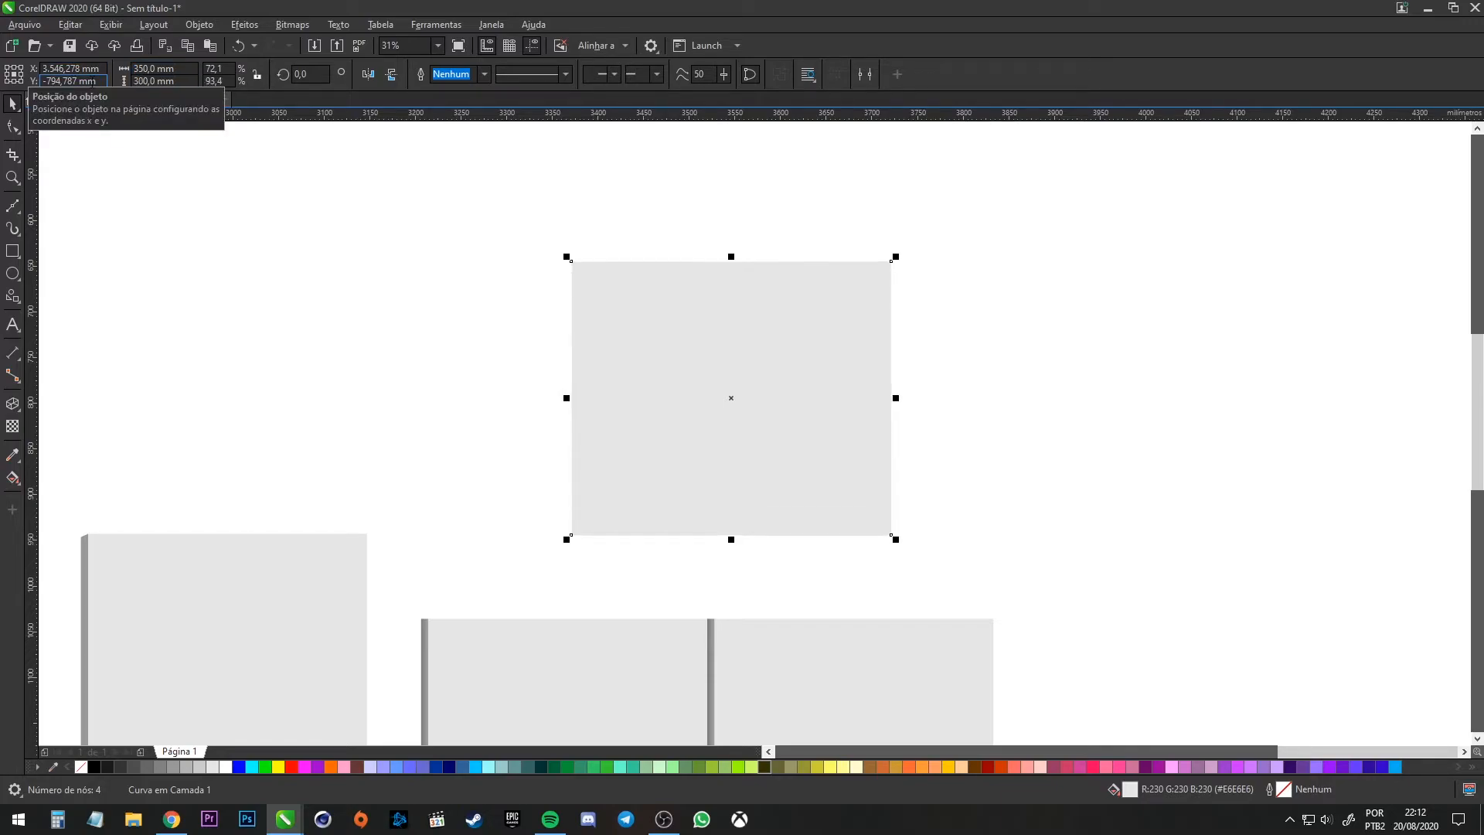
Create a centred copy of the 350 × 300 mm face, sized 300 × 250 mm
left_click_drag(181, 70, 66, 68)
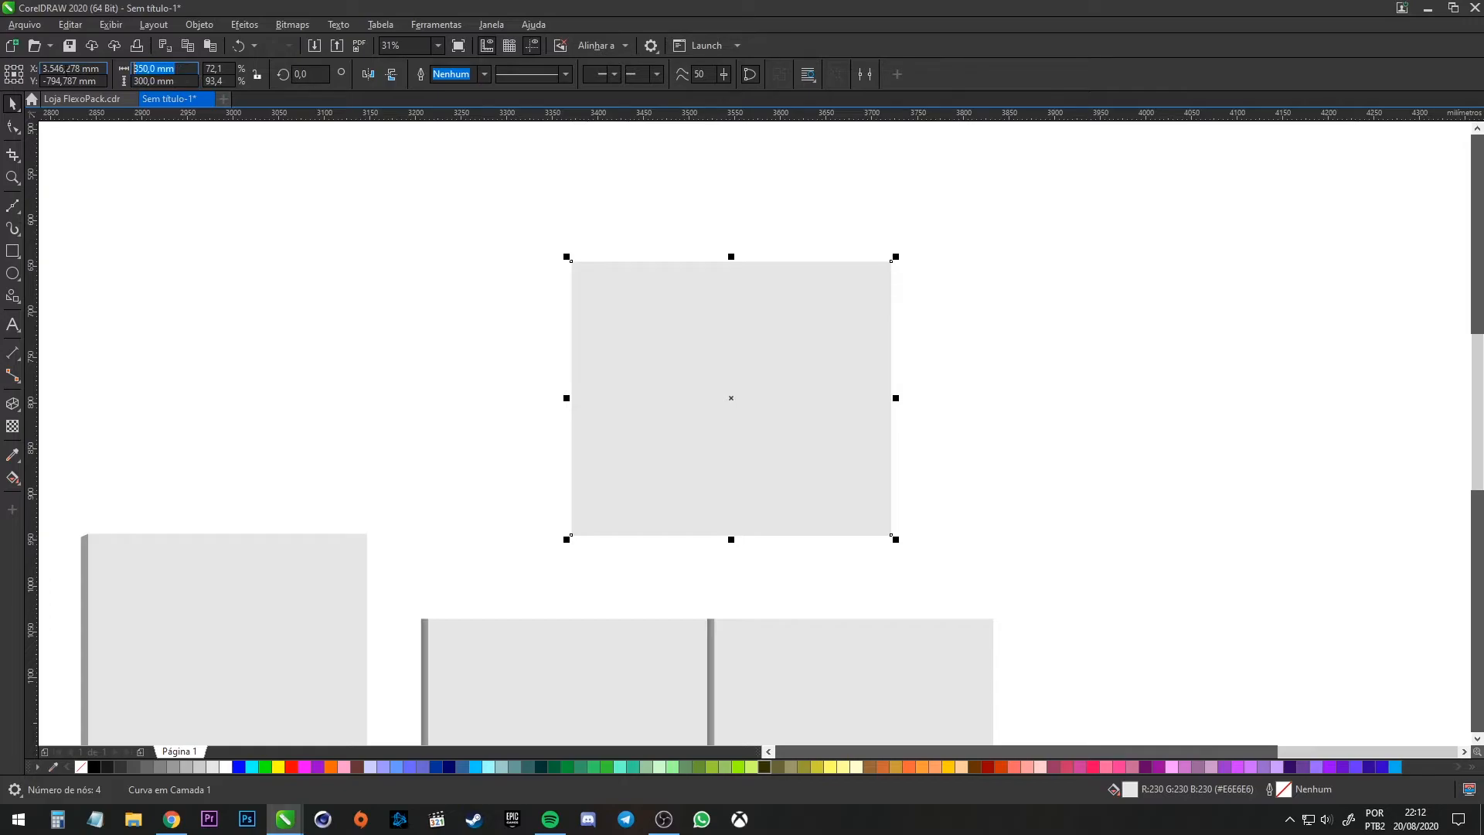
type("300")
key("Tab")
type("2")
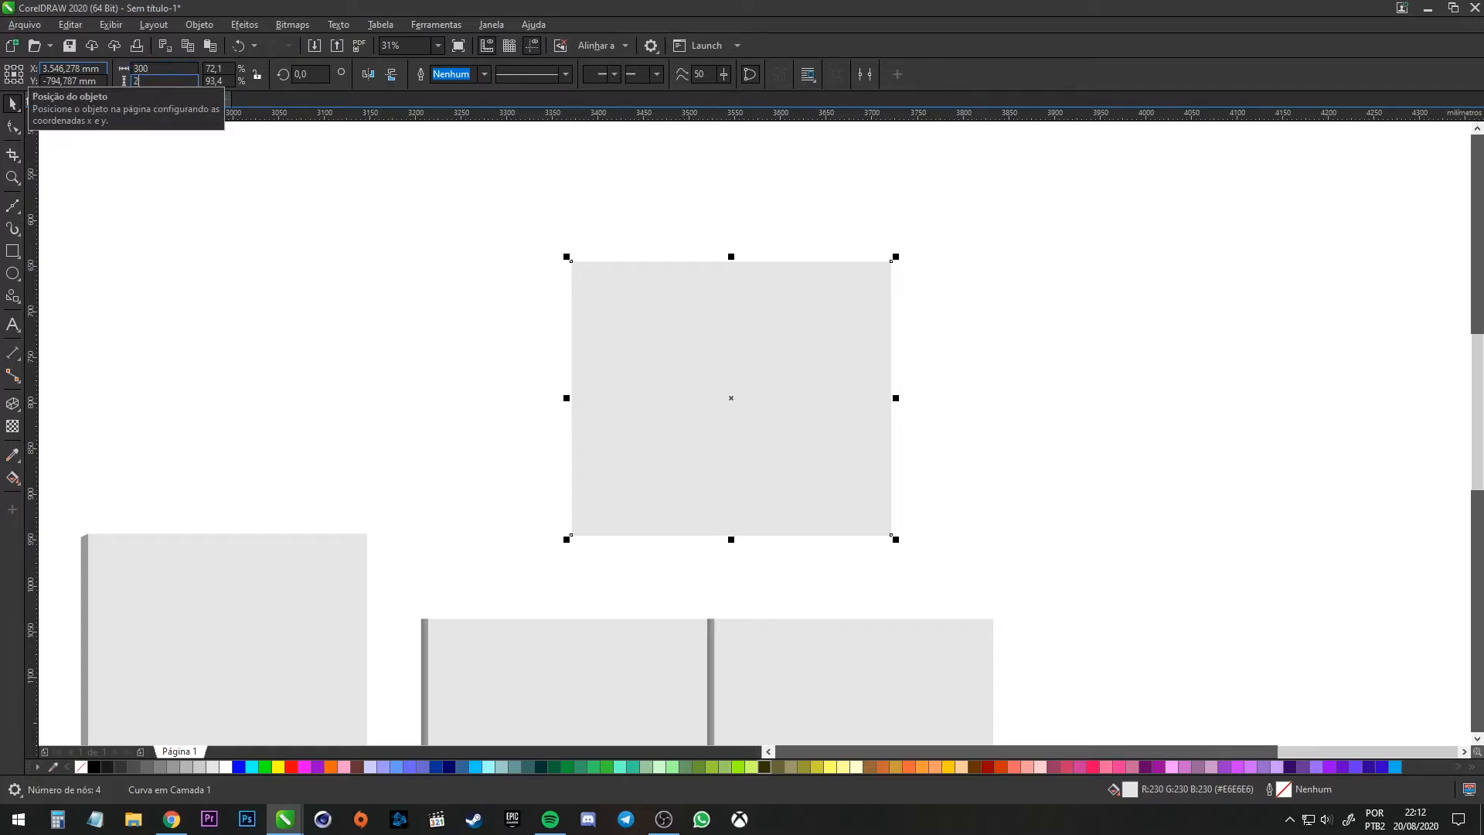
left_click(438, 280)
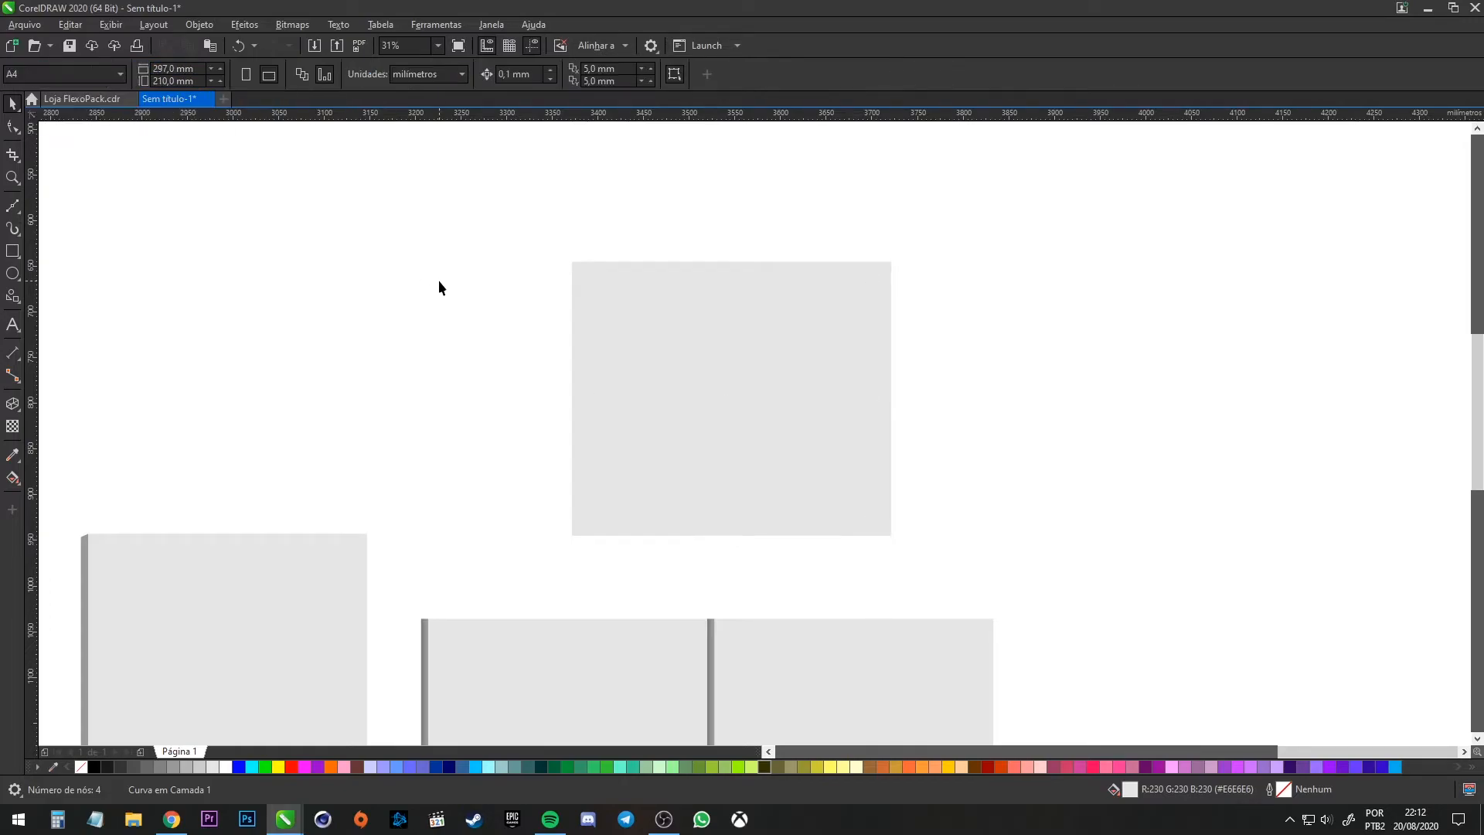
Give the inner 300 × 250 mm face a black outline
left_click(744, 344)
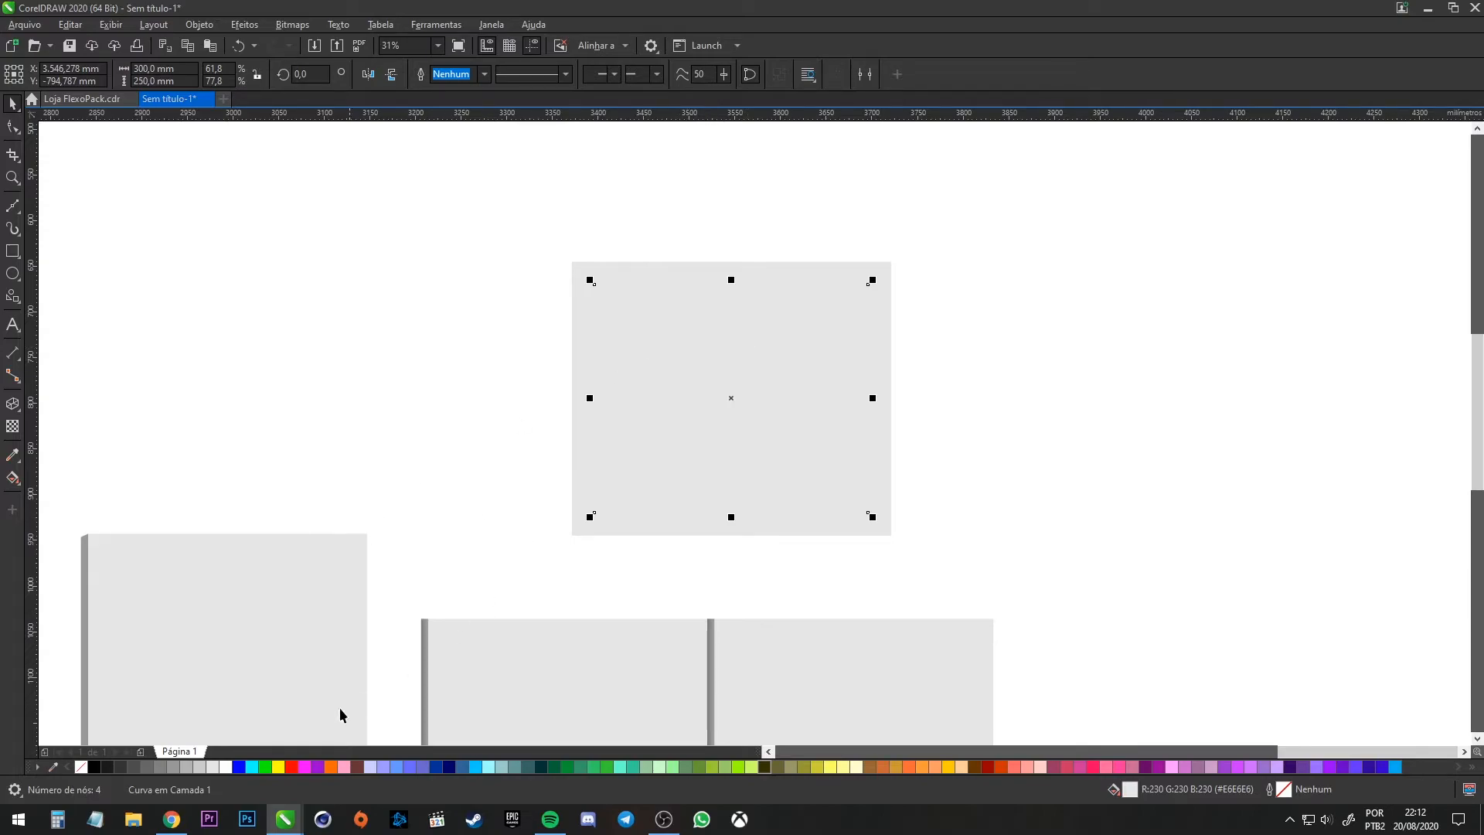
right_click(94, 766)
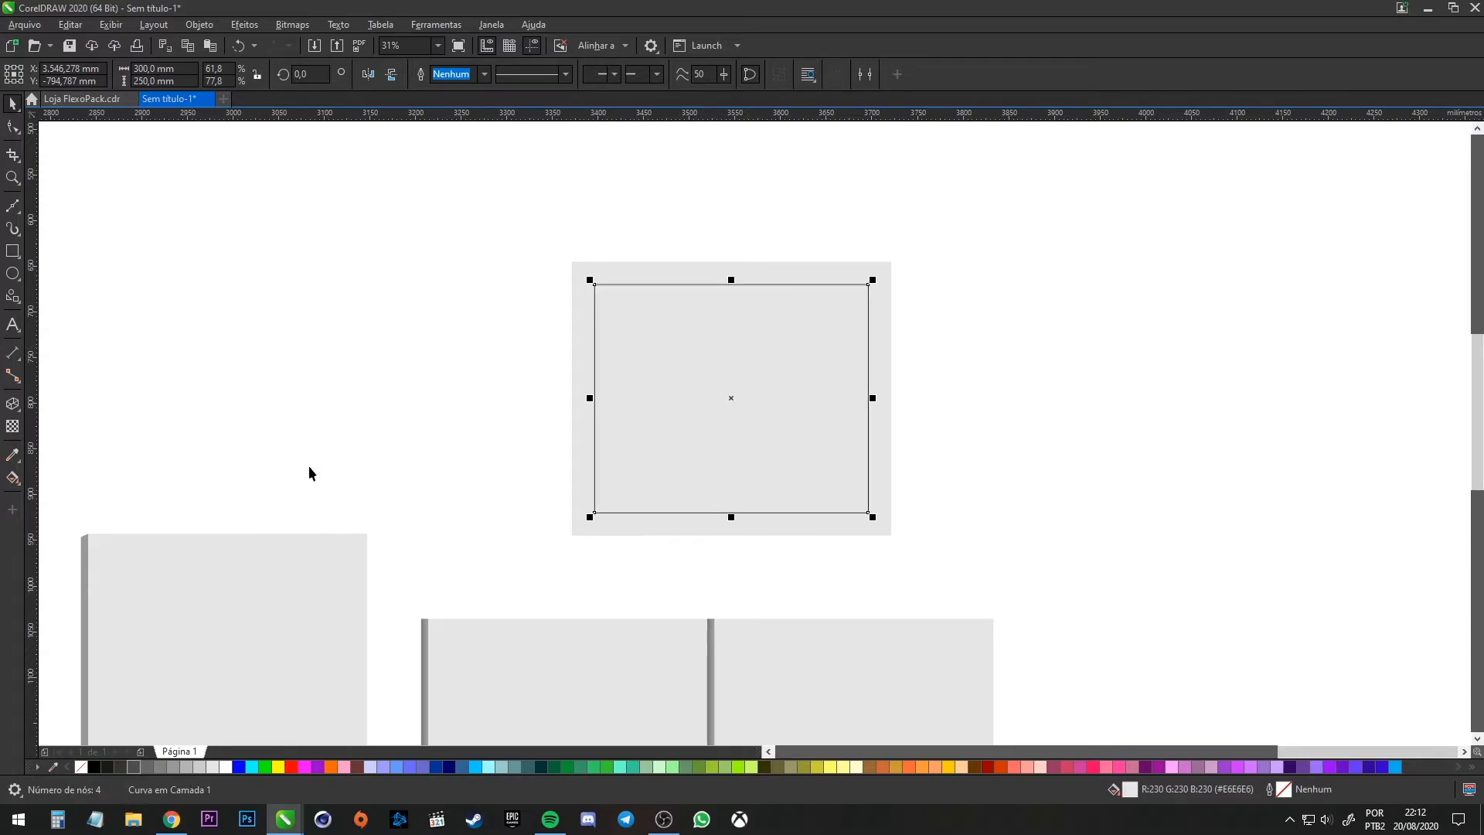
key("Escape")
left_click(678, 390)
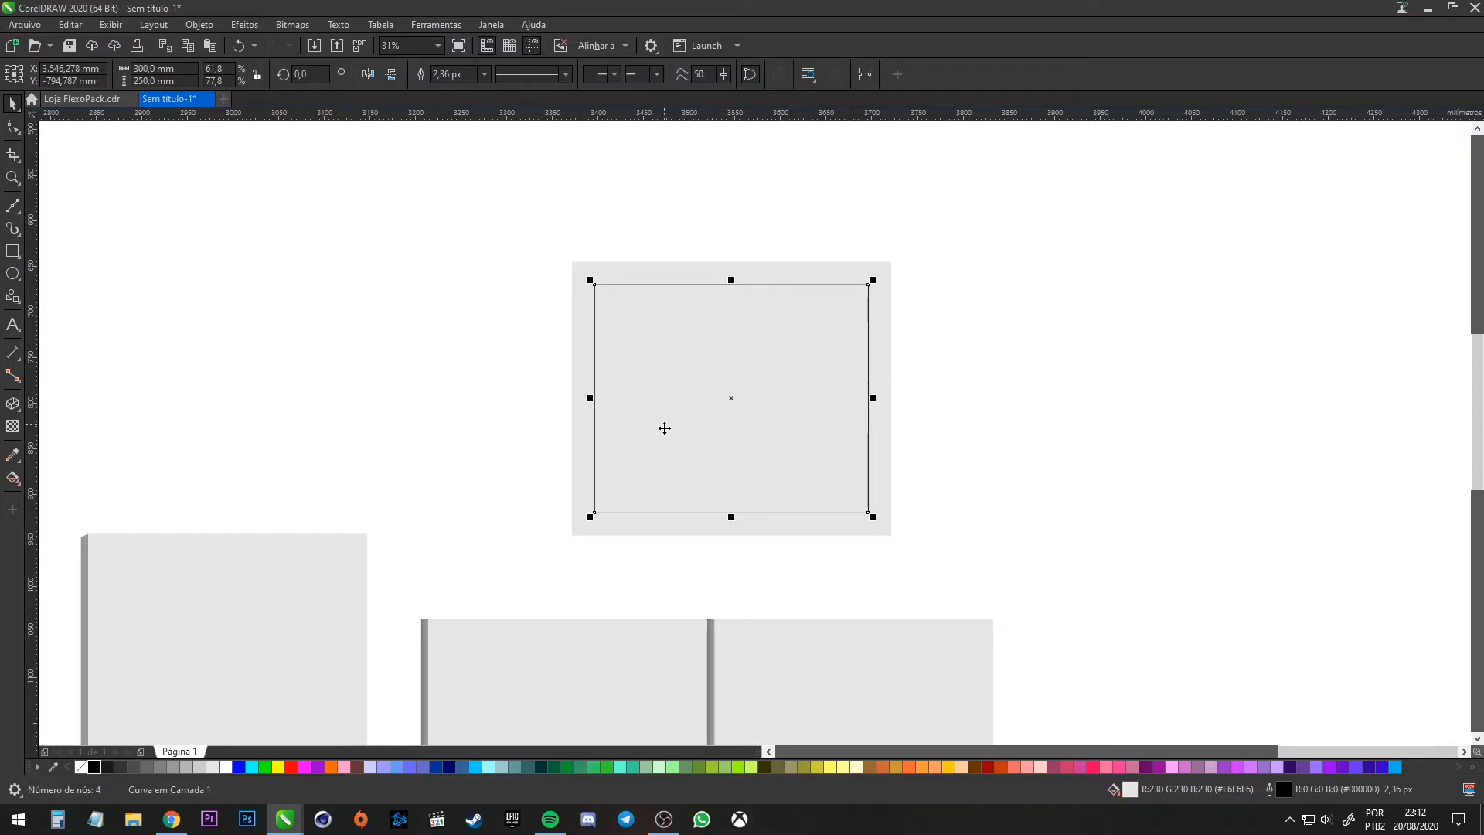
Place the Dona Dolores logo from the brown sign on the outlined face, centred horizontally and vertically
scroll(738, 394, "down", 5)
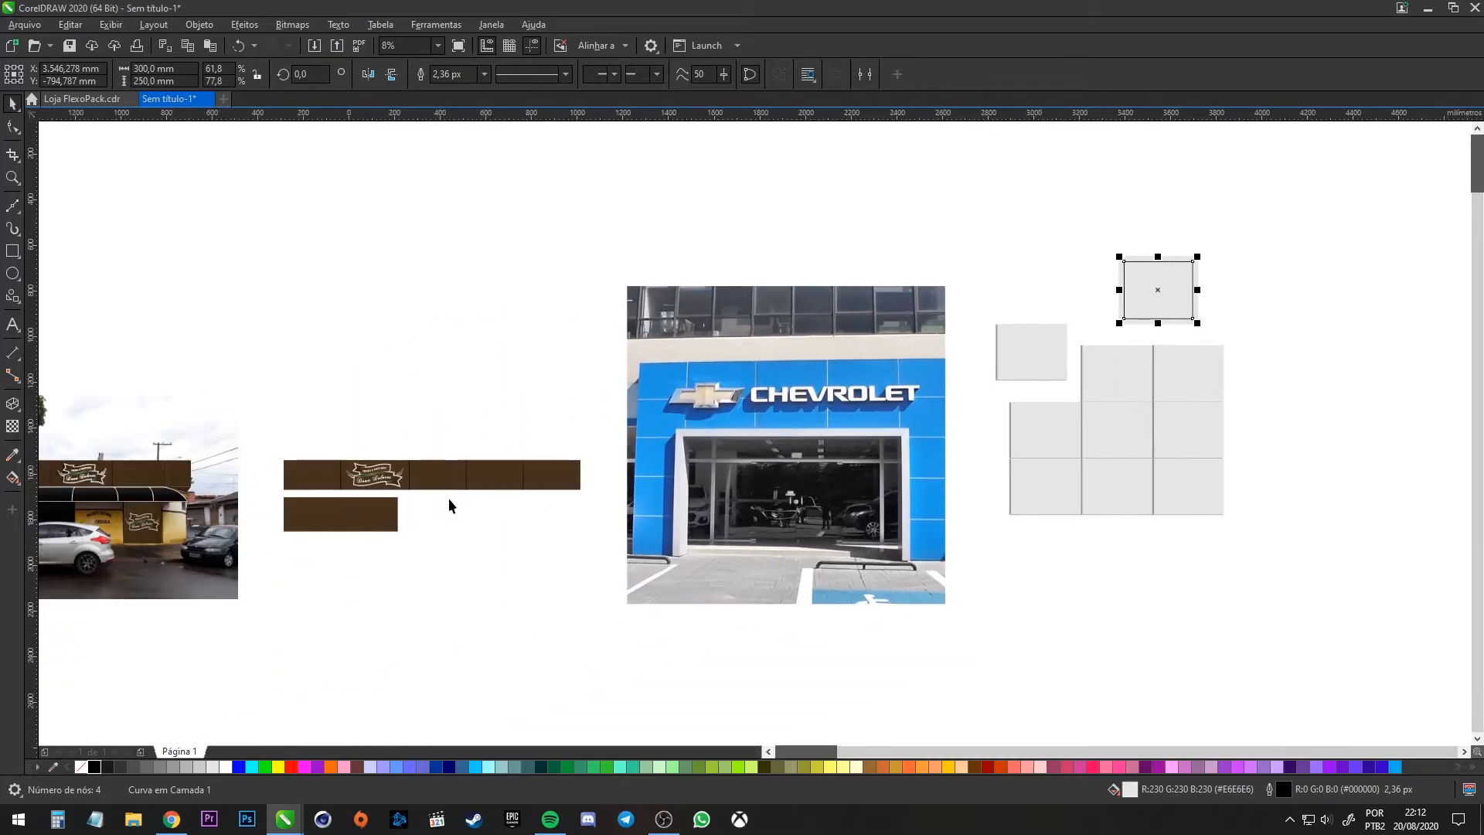
left_click(371, 477)
left_click_drag(371, 477, 1120, 258)
scroll(1237, 268, "up", 2)
left_click(966, 282, "shift")
key("c")
key("e")
Compare the outlined inner face with the larger grey panel surrounding the logo
left_click(976, 164)
left_click(971, 325)
scroll(971, 325, "up", 2)
left_click(1082, 194)
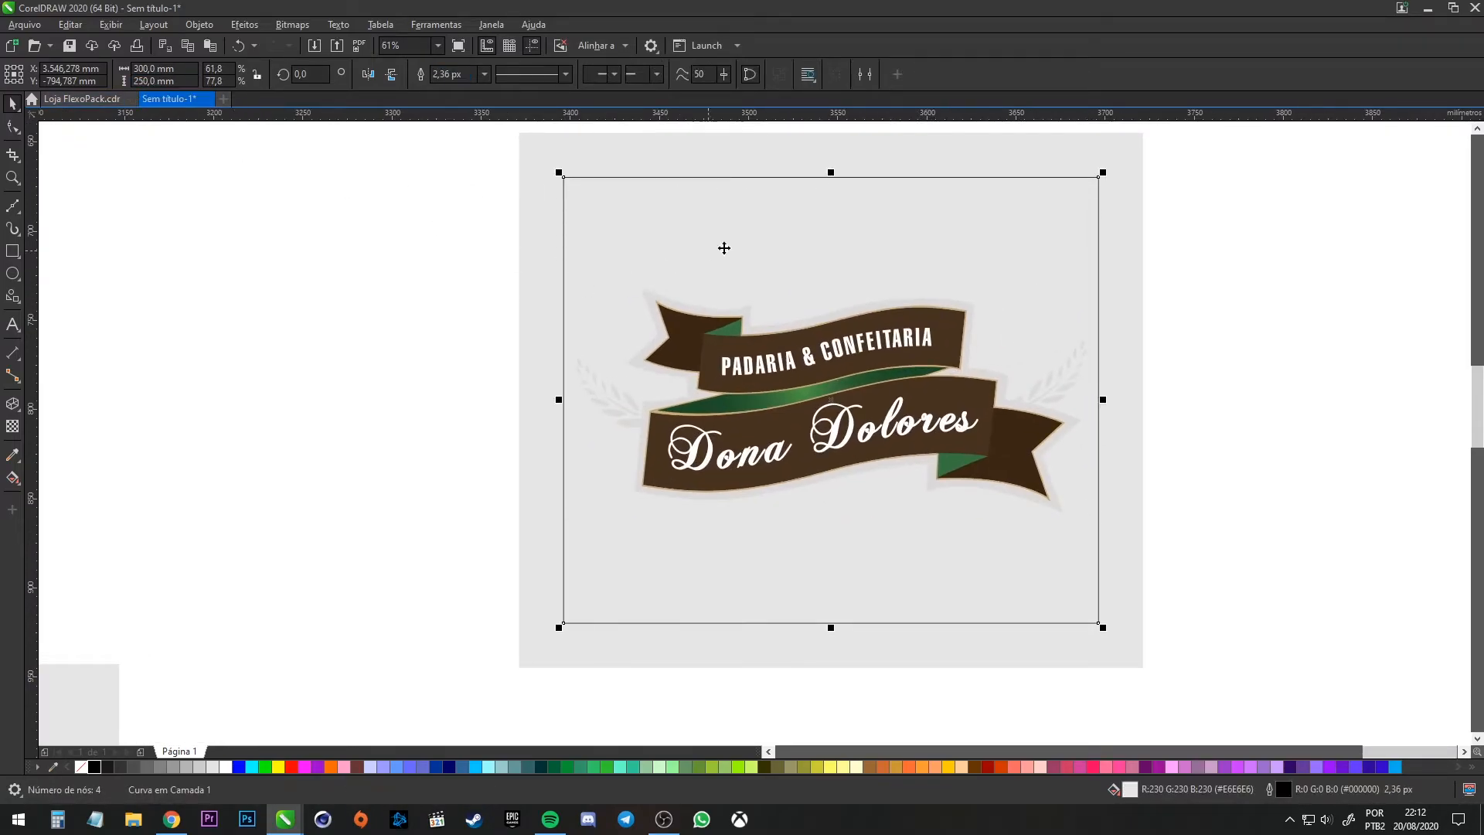
left_click_drag(790, 243, 621, 316)
left_click(947, 239)
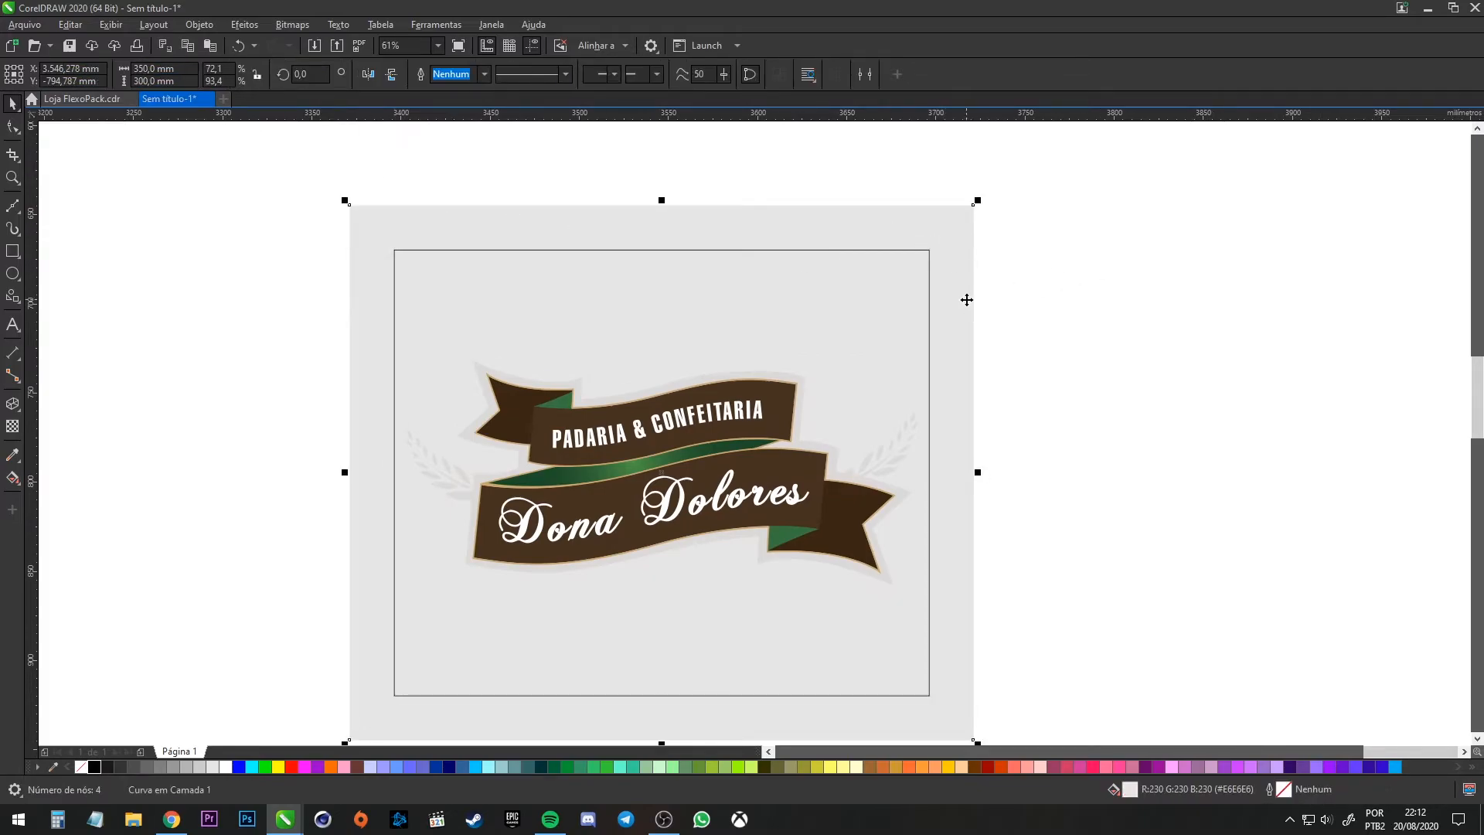
left_click_drag(911, 355, 1017, 299)
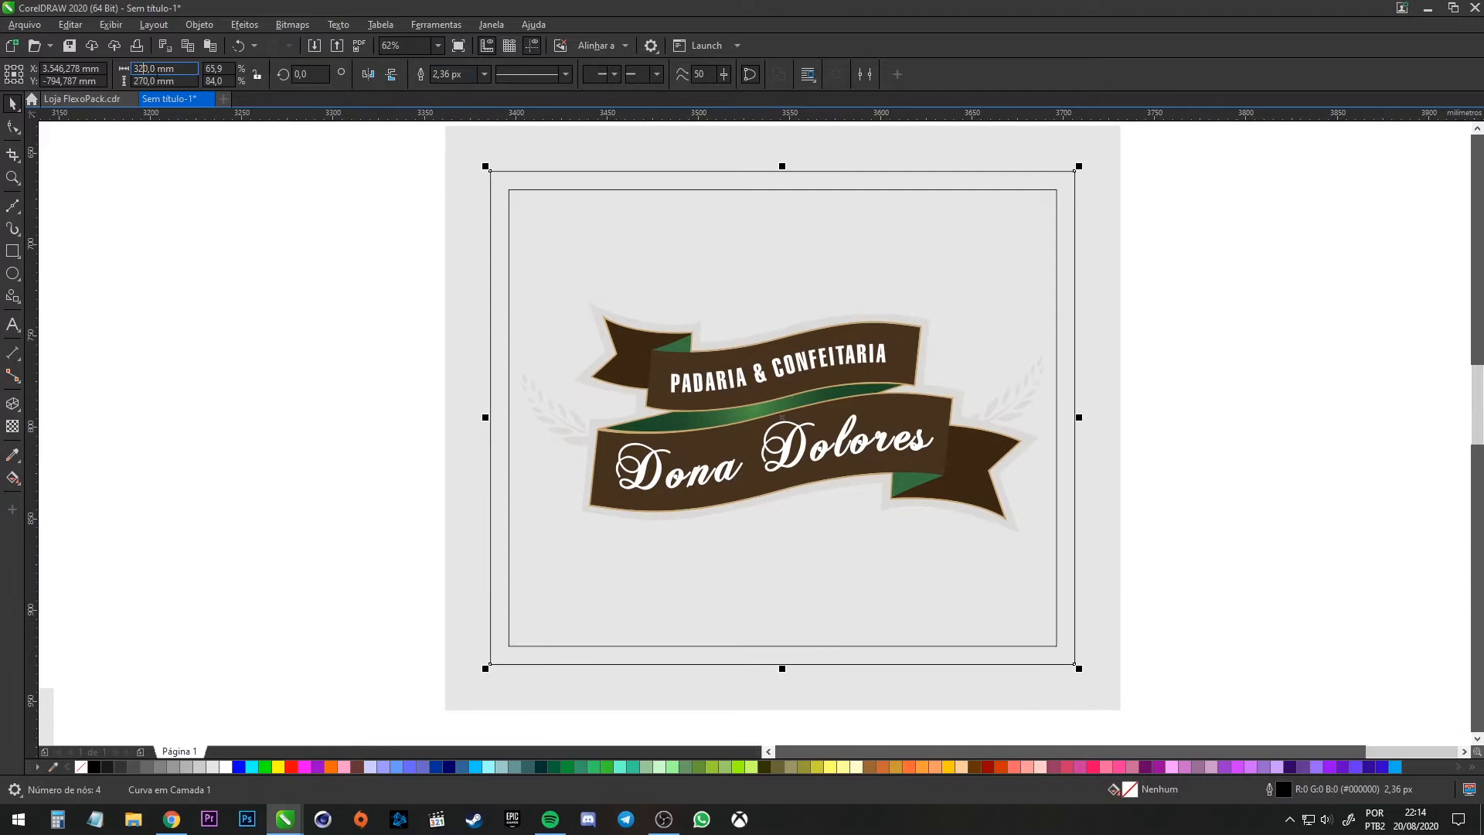
Resize the outer outline rectangle around the logo to 302 mm wide and 252 mm high
key("BackSpace")
key("Delete")
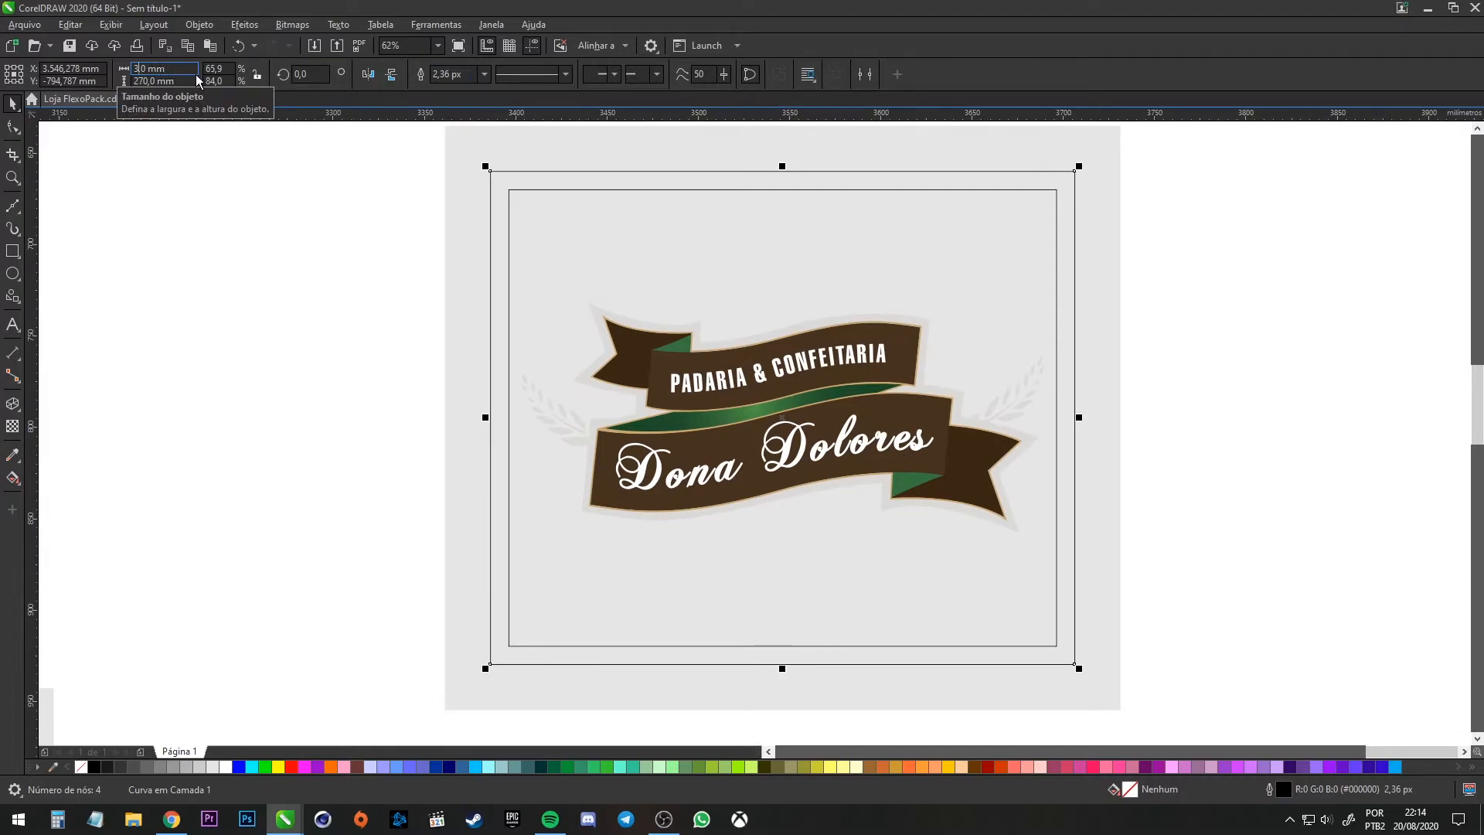
type("02,")
key("Return")
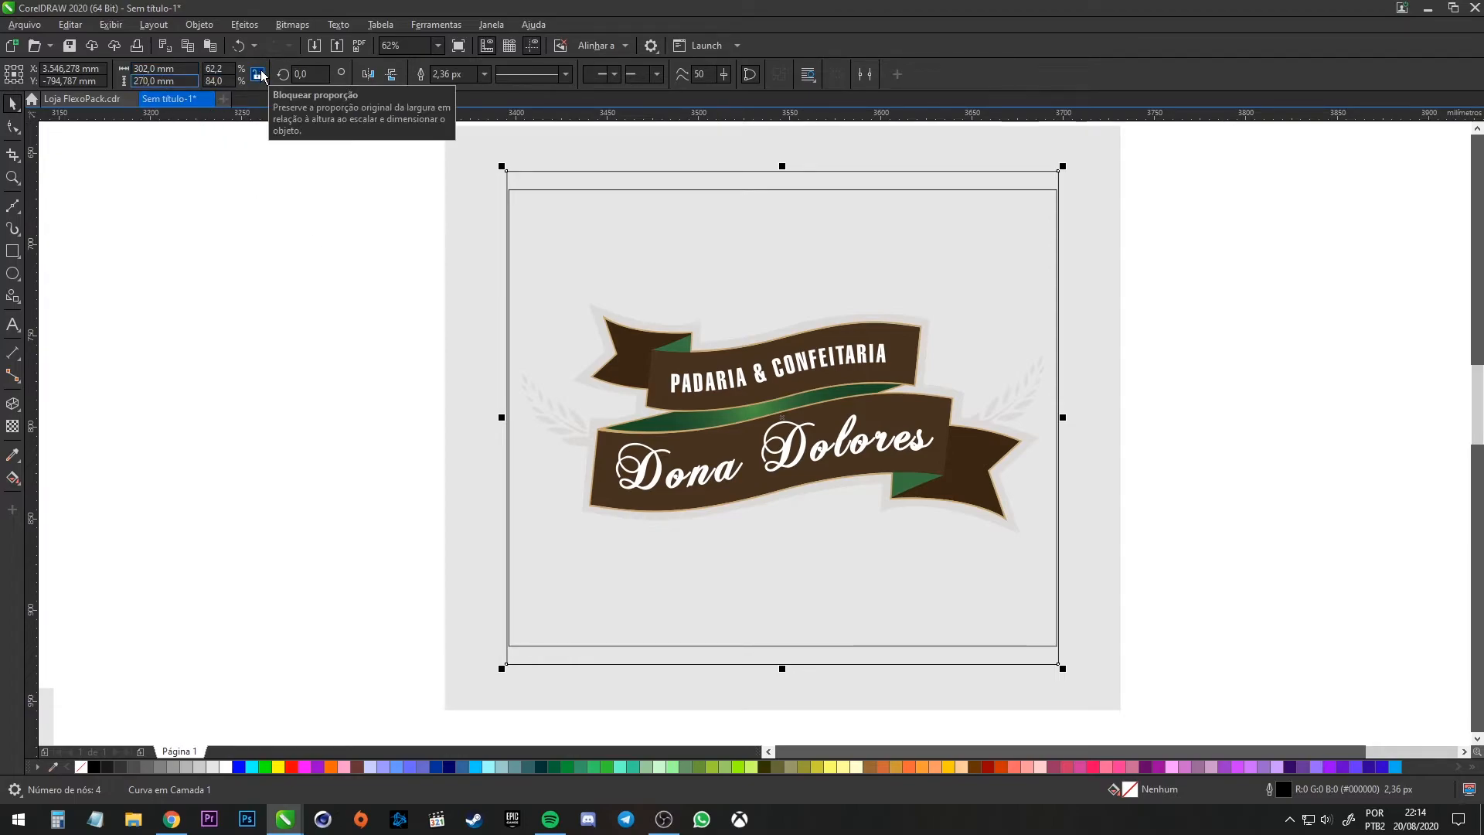
key("BackSpace")
type("5")
key("Return")
Fill the 302 × 252 mm rectangle black and place it behind the 300 × 250 mm face
scroll(1060, 186, "up", 6)
scroll(989, 188, "up", 4)
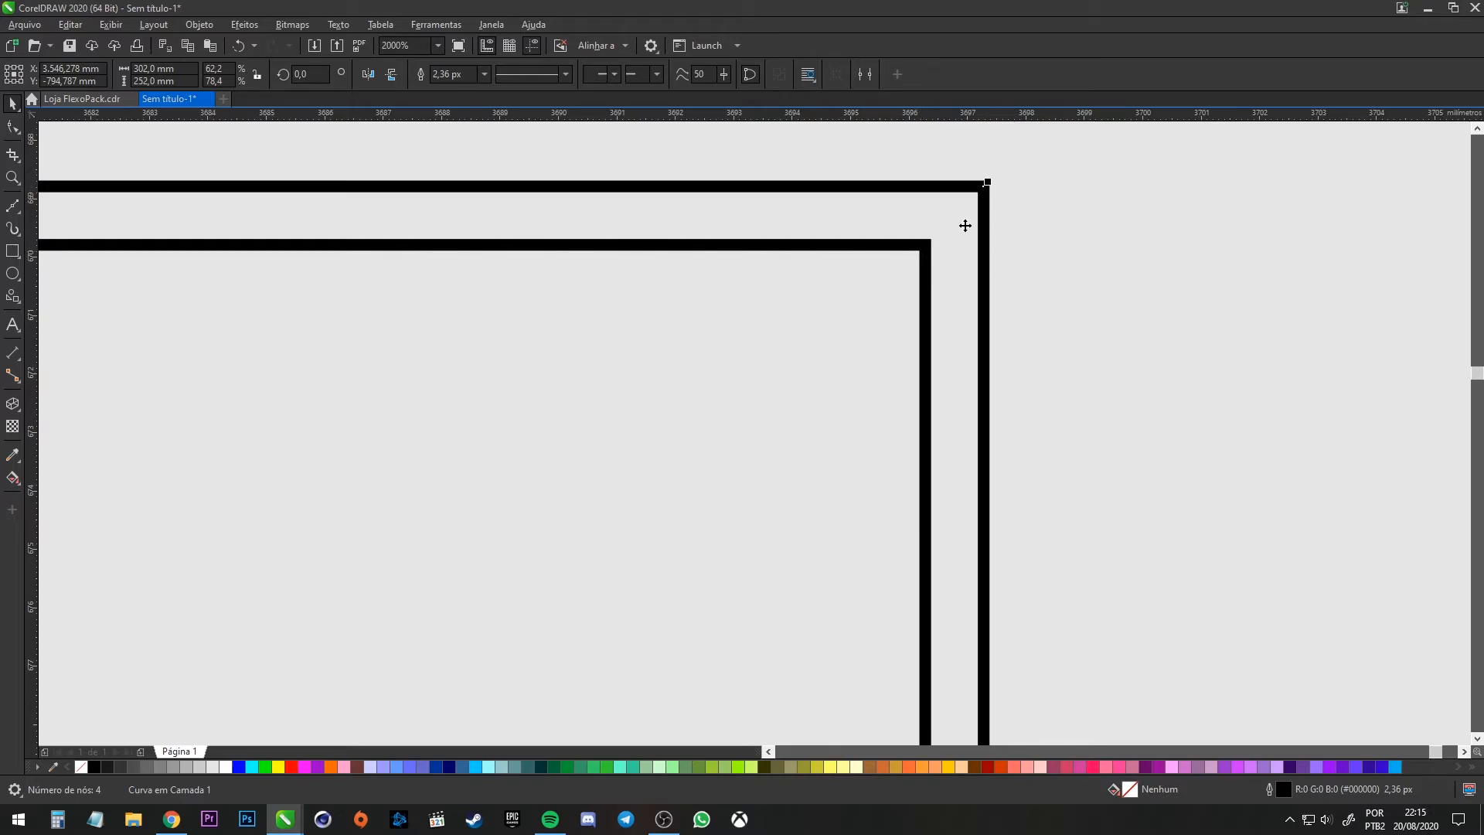
left_click(93, 767)
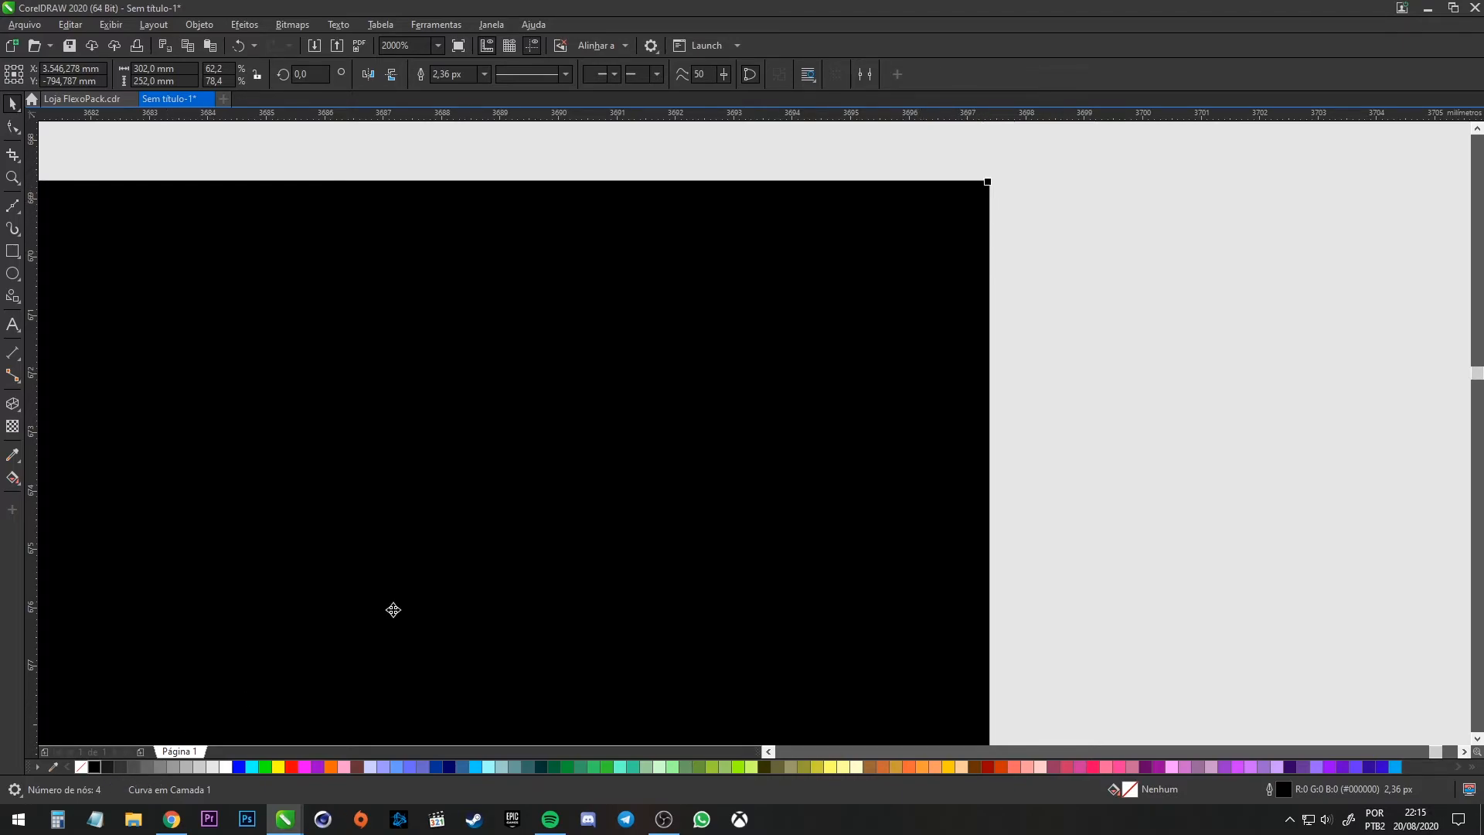
scroll(947, 345, "down", 5)
scroll(1067, 322, "up", 1)
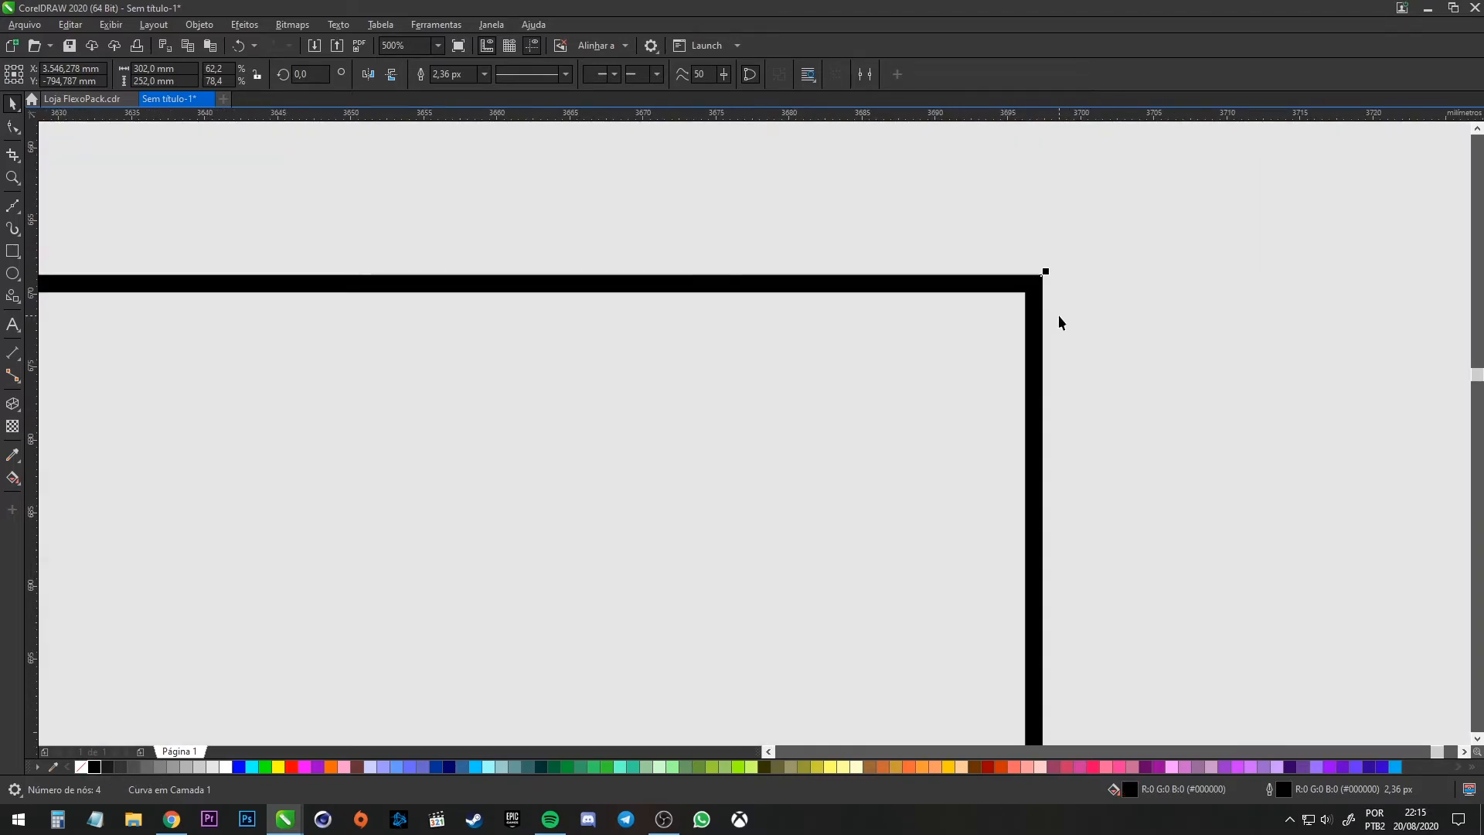
scroll(1060, 323, "up", 4)
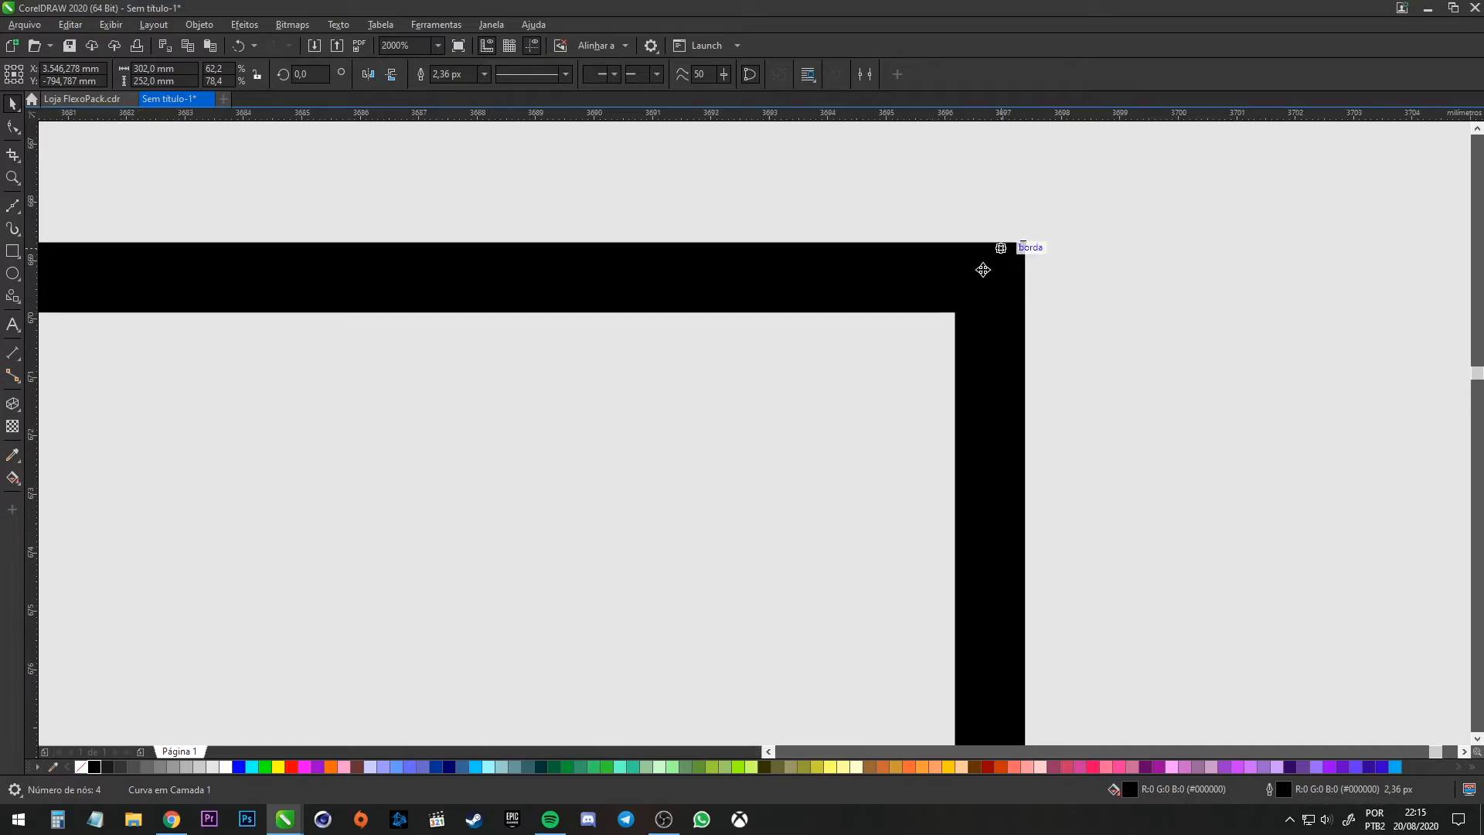
Change the rear rectangle's fill to red and remove its outline
left_click(292, 767)
right_click(81, 766)
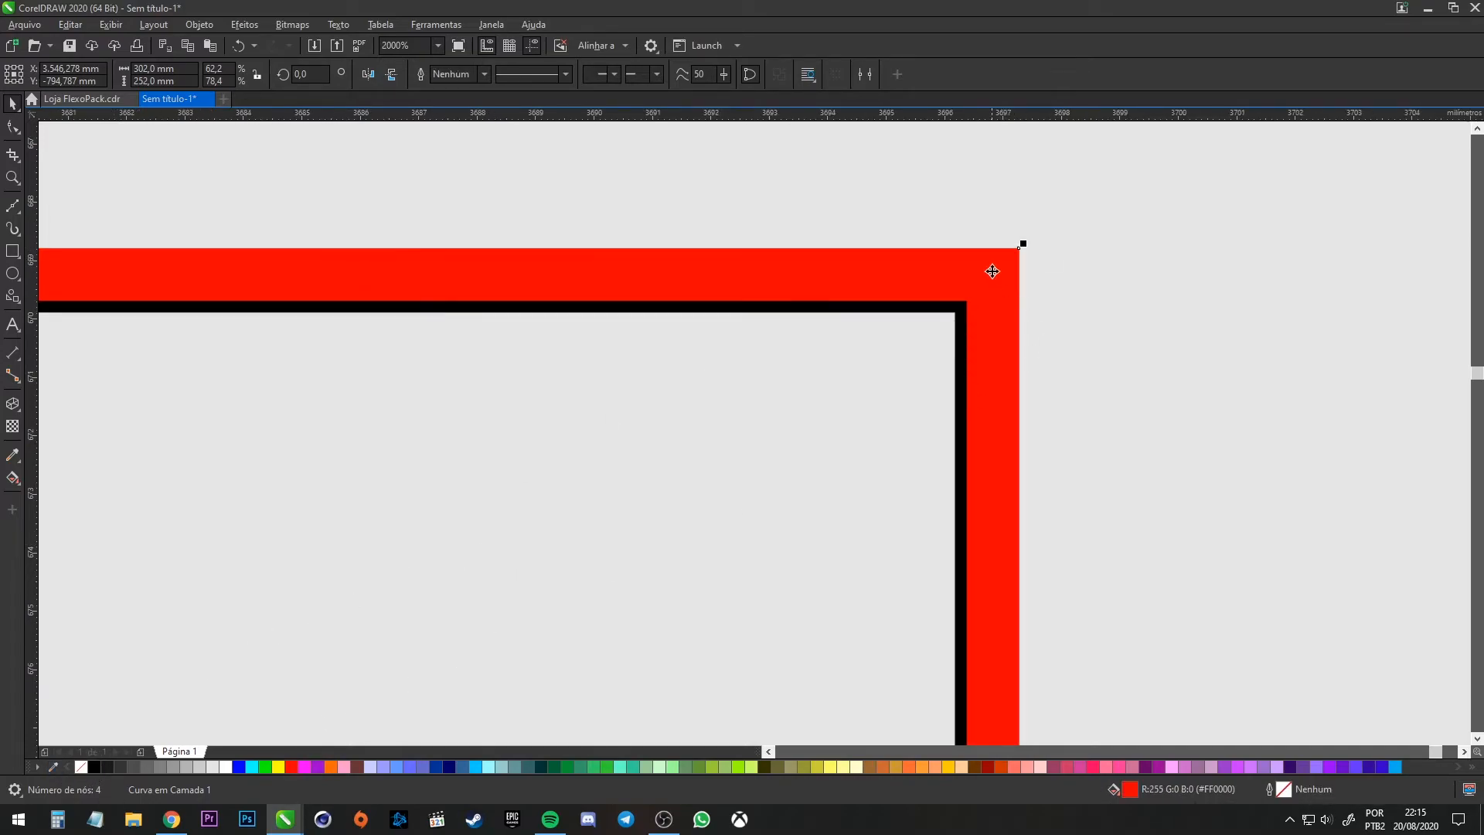
scroll(1002, 371, "down", 4)
scroll(1003, 379, "down", 4)
scroll(994, 507, "down", 2)
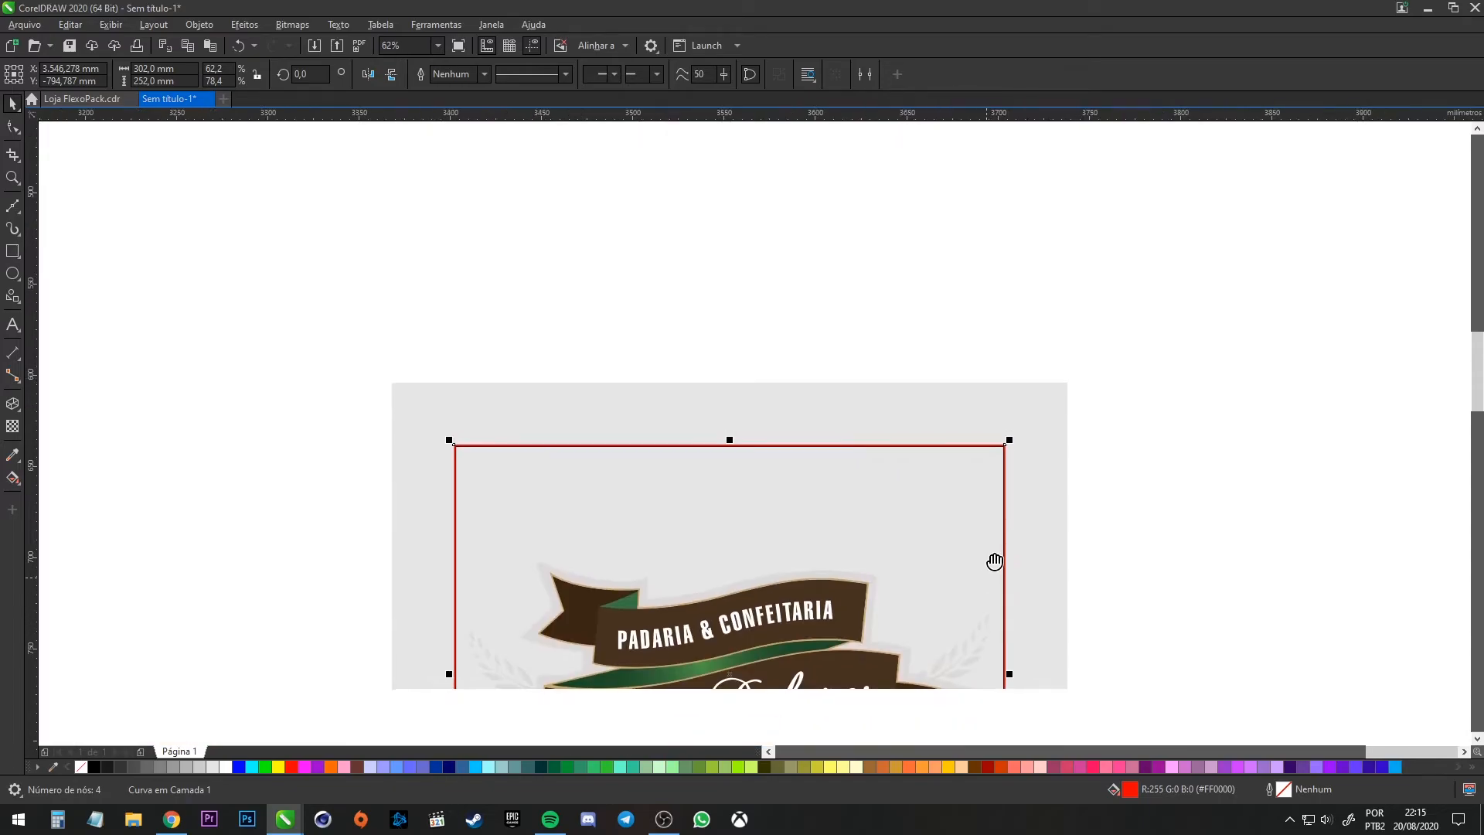
Inspect the thin red border along the sides and corners of the inner face
scroll(1085, 442, "up", 6)
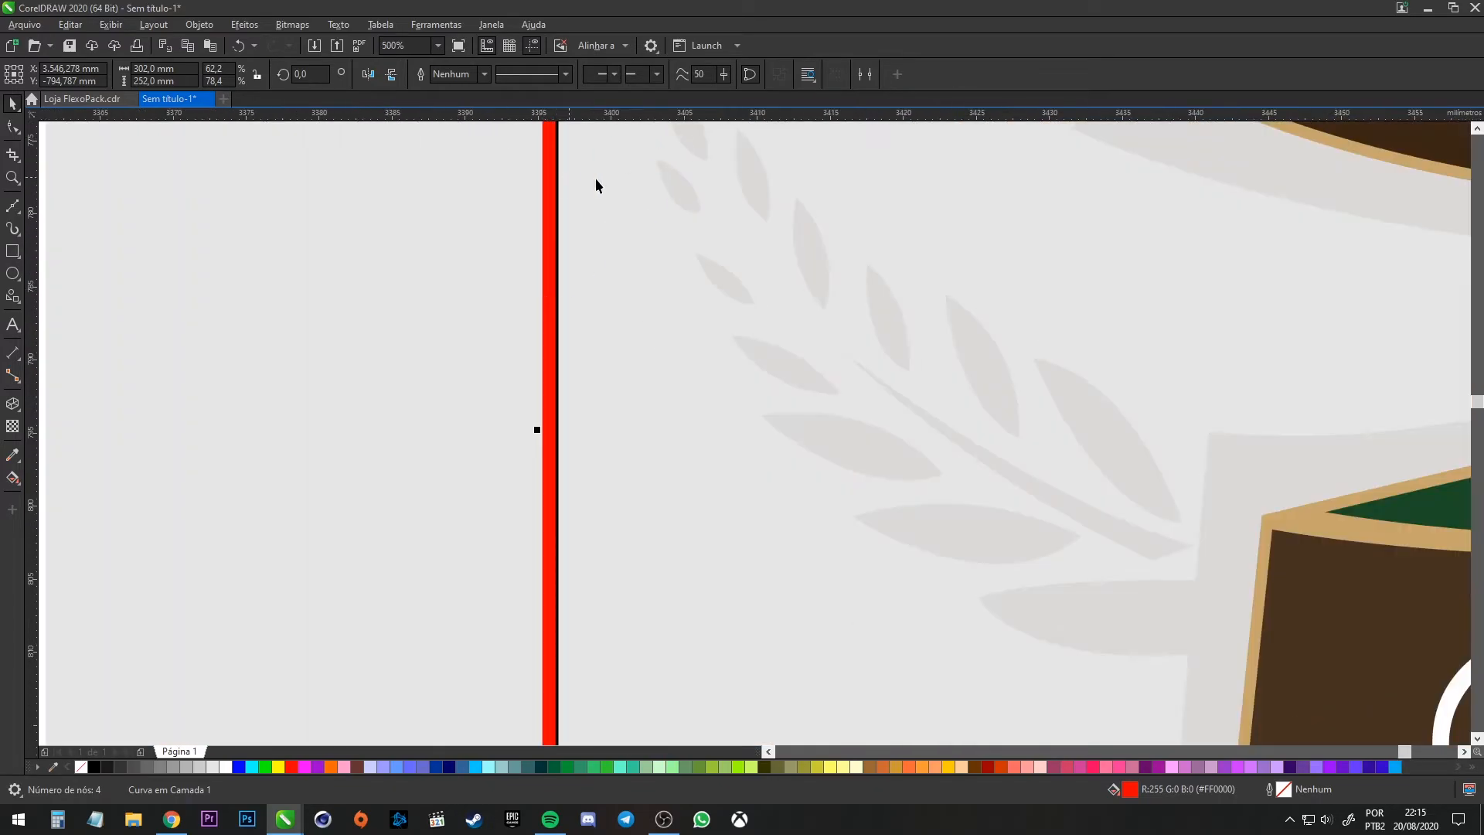
scroll(549, 176, "down", 6)
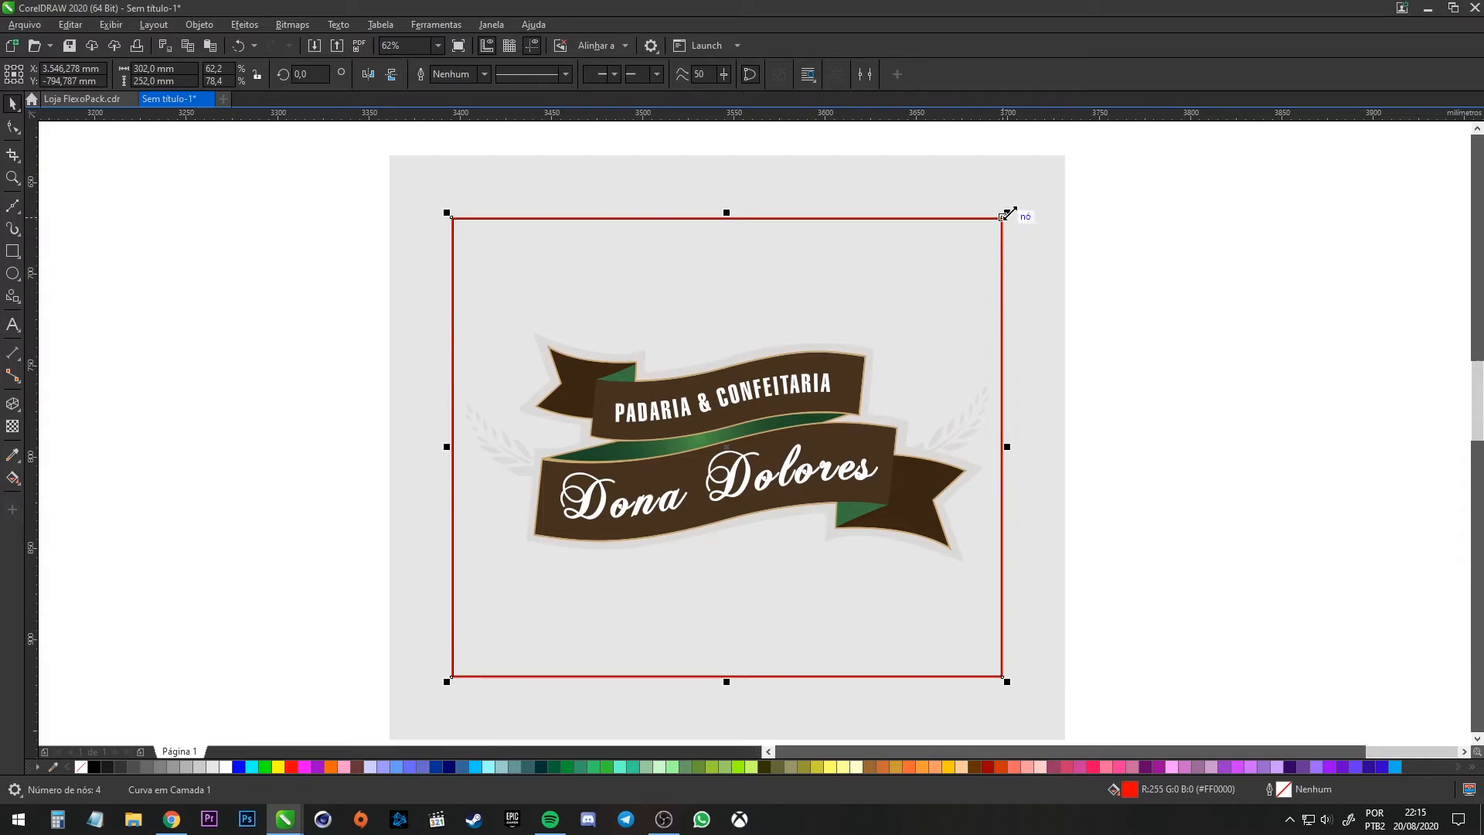
scroll(1007, 214, "up", 3)
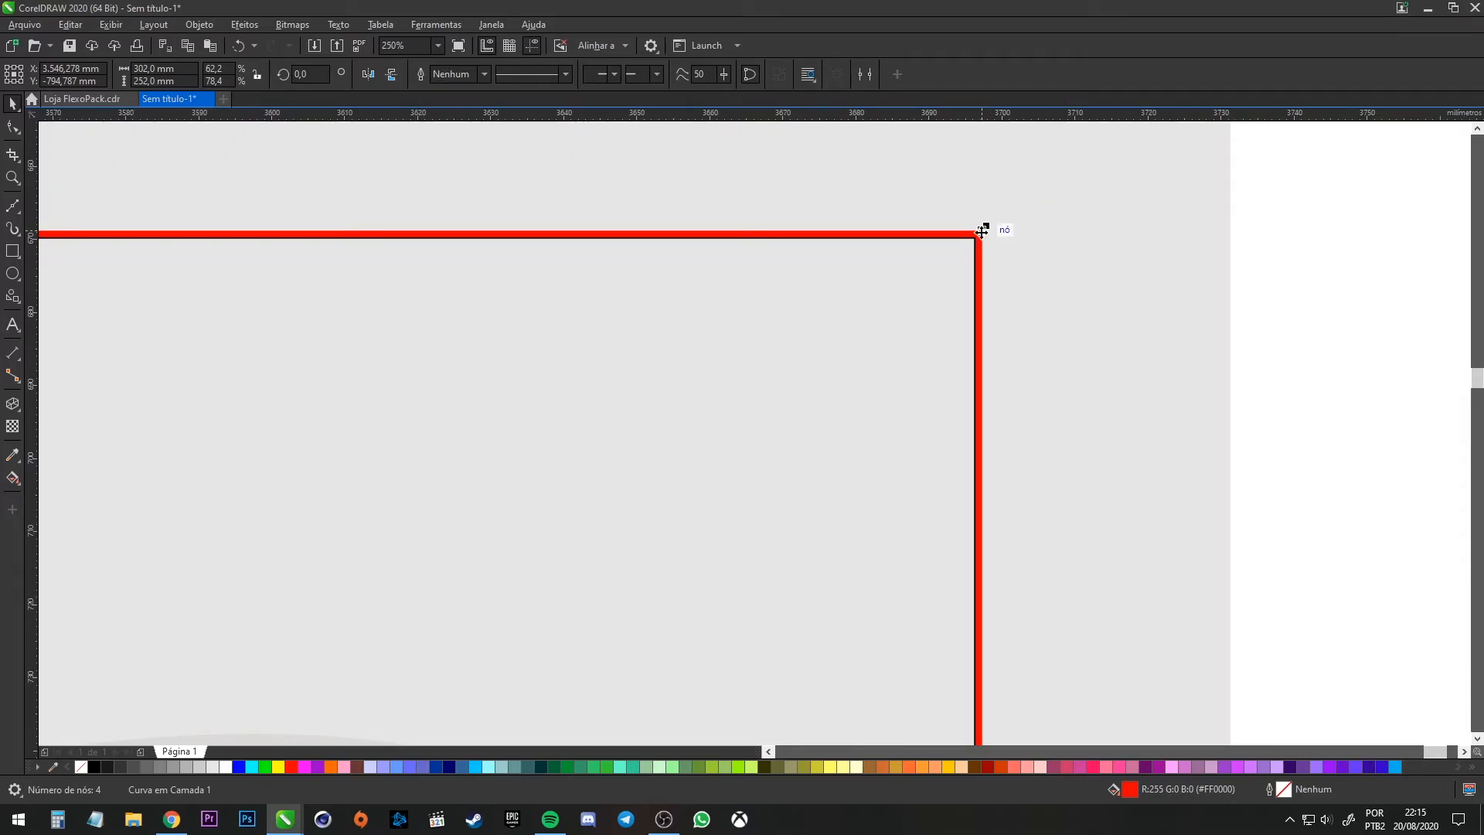
scroll(969, 469, "down", 3)
scroll(1034, 424, "down", 2)
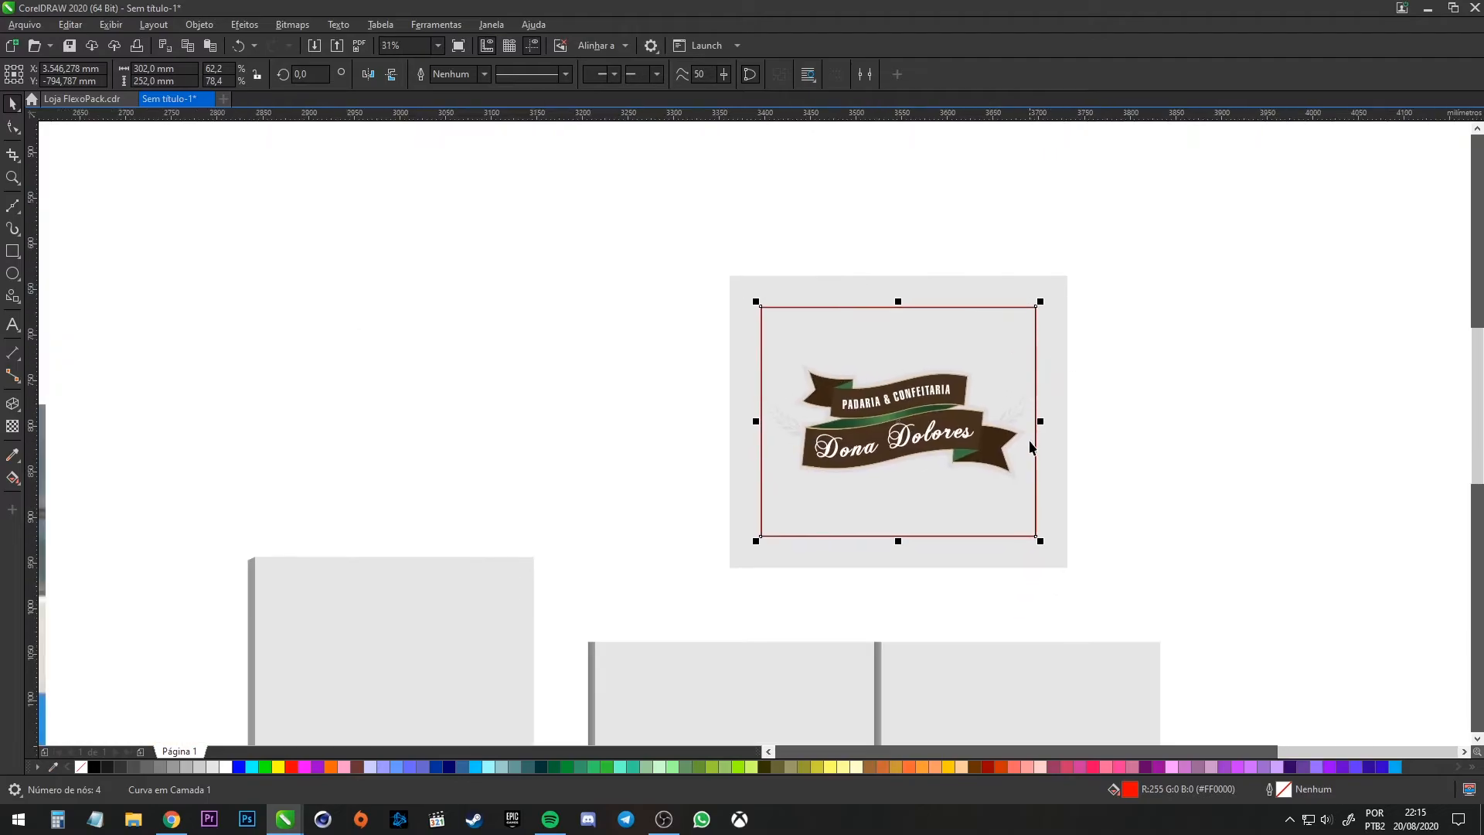
scroll(842, 335, "up", 2)
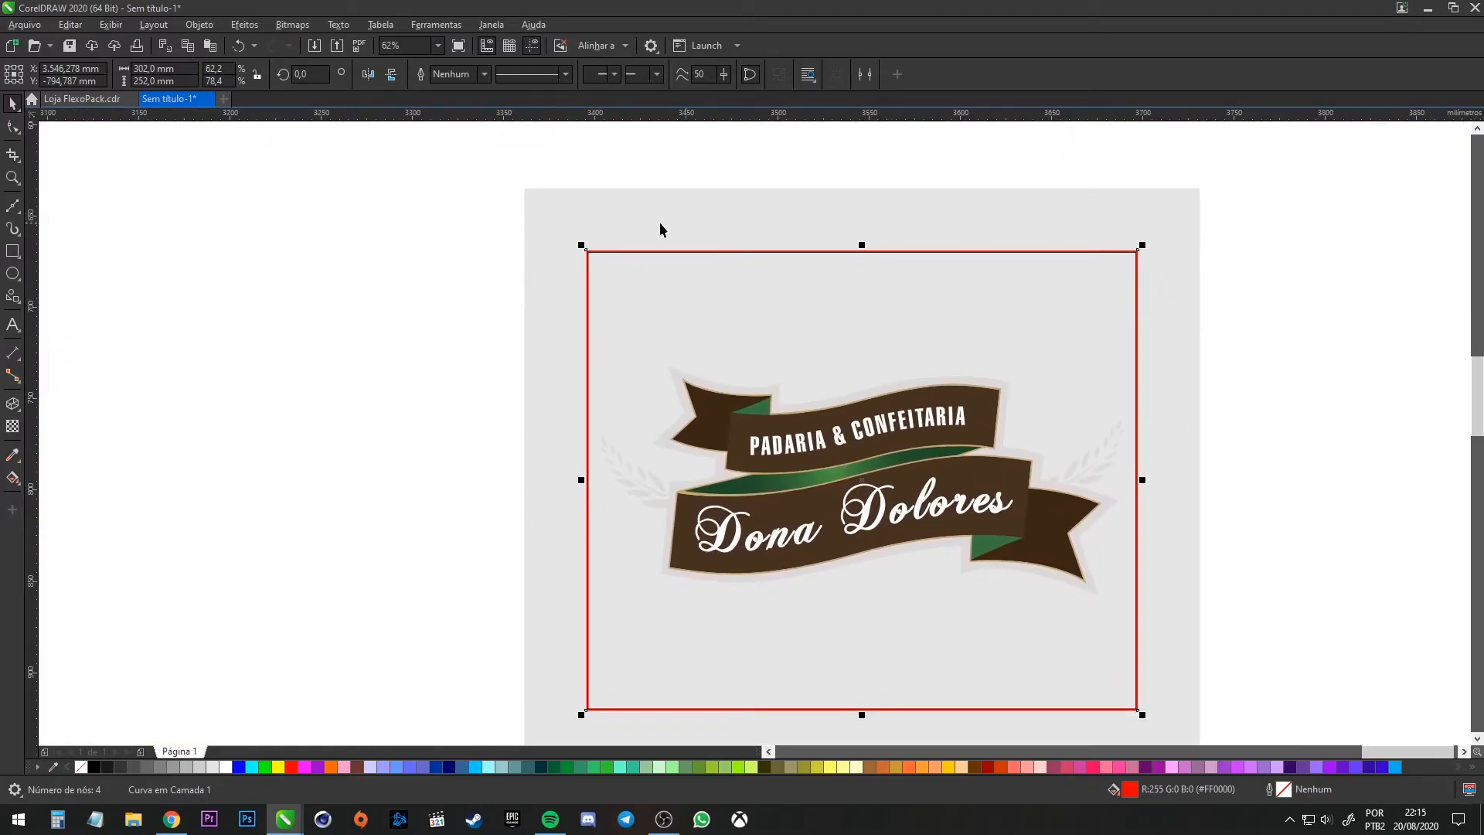
left_click_drag(1171, 405, 1124, 261)
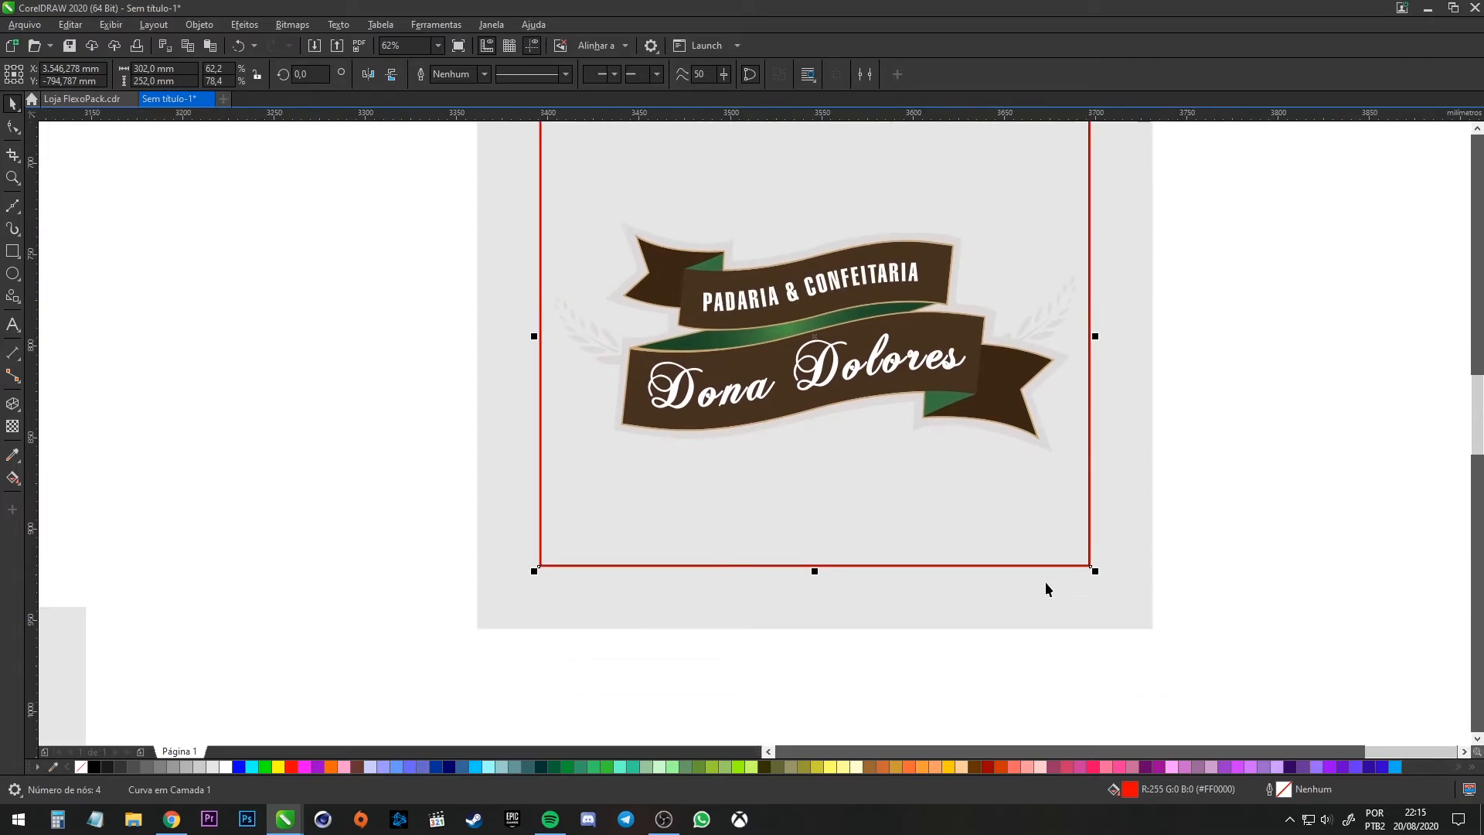
scroll(486, 511, "down", 1)
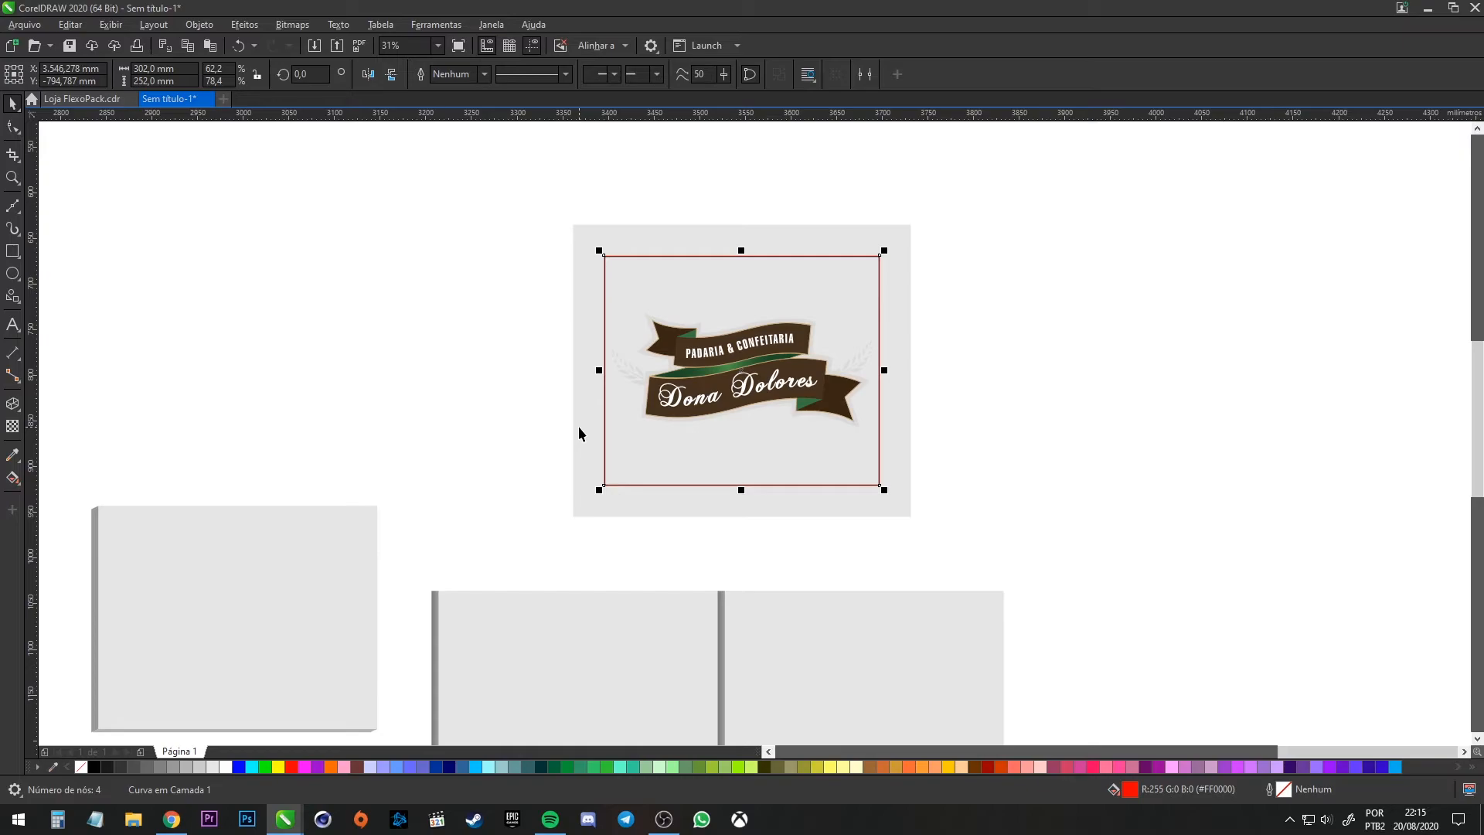
Compare the original grey raised panels with the red-bordered logo panel
left_click_drag(461, 523, 701, 360)
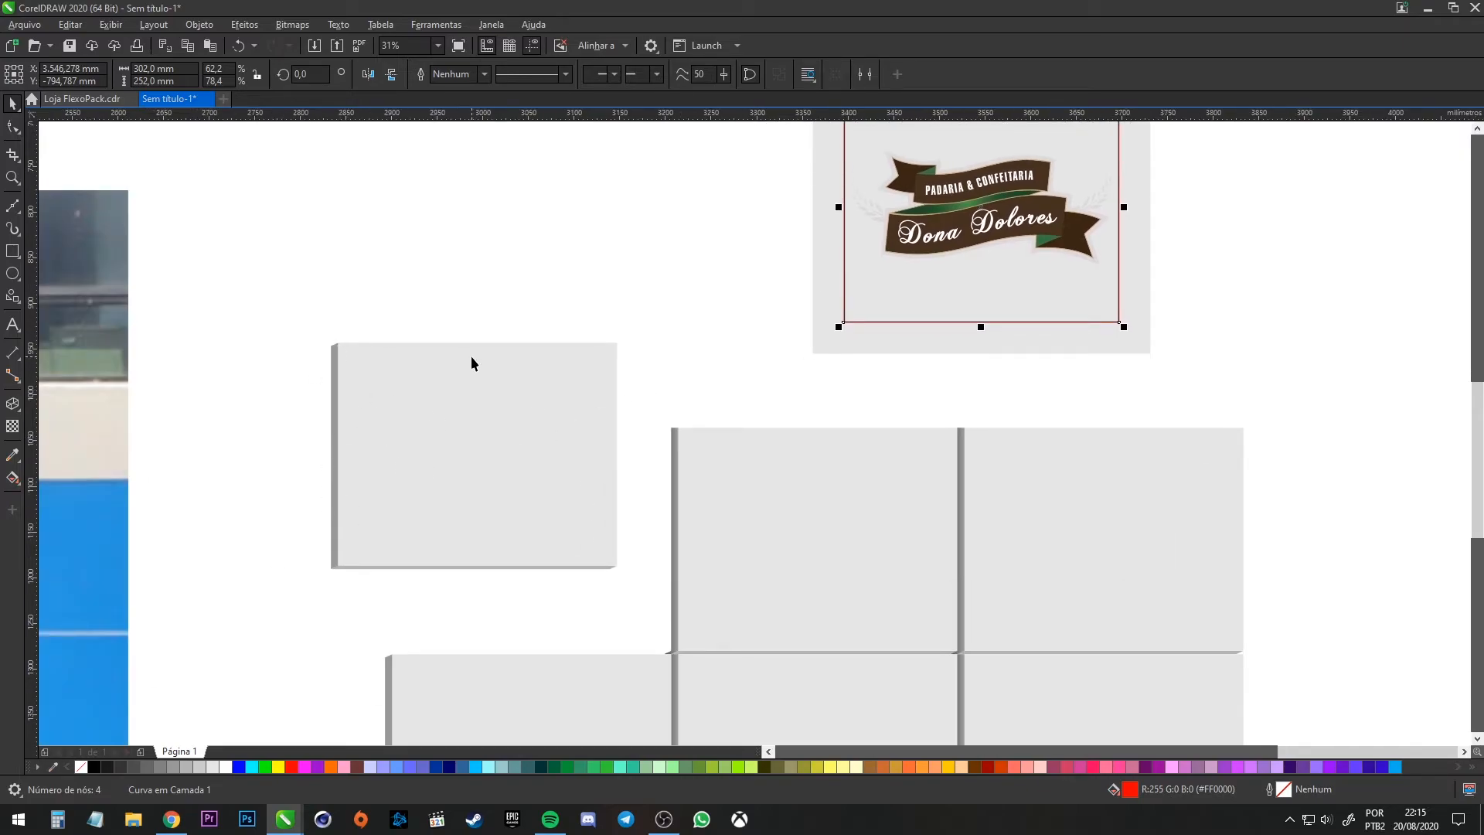
left_click_drag(973, 248, 779, 372)
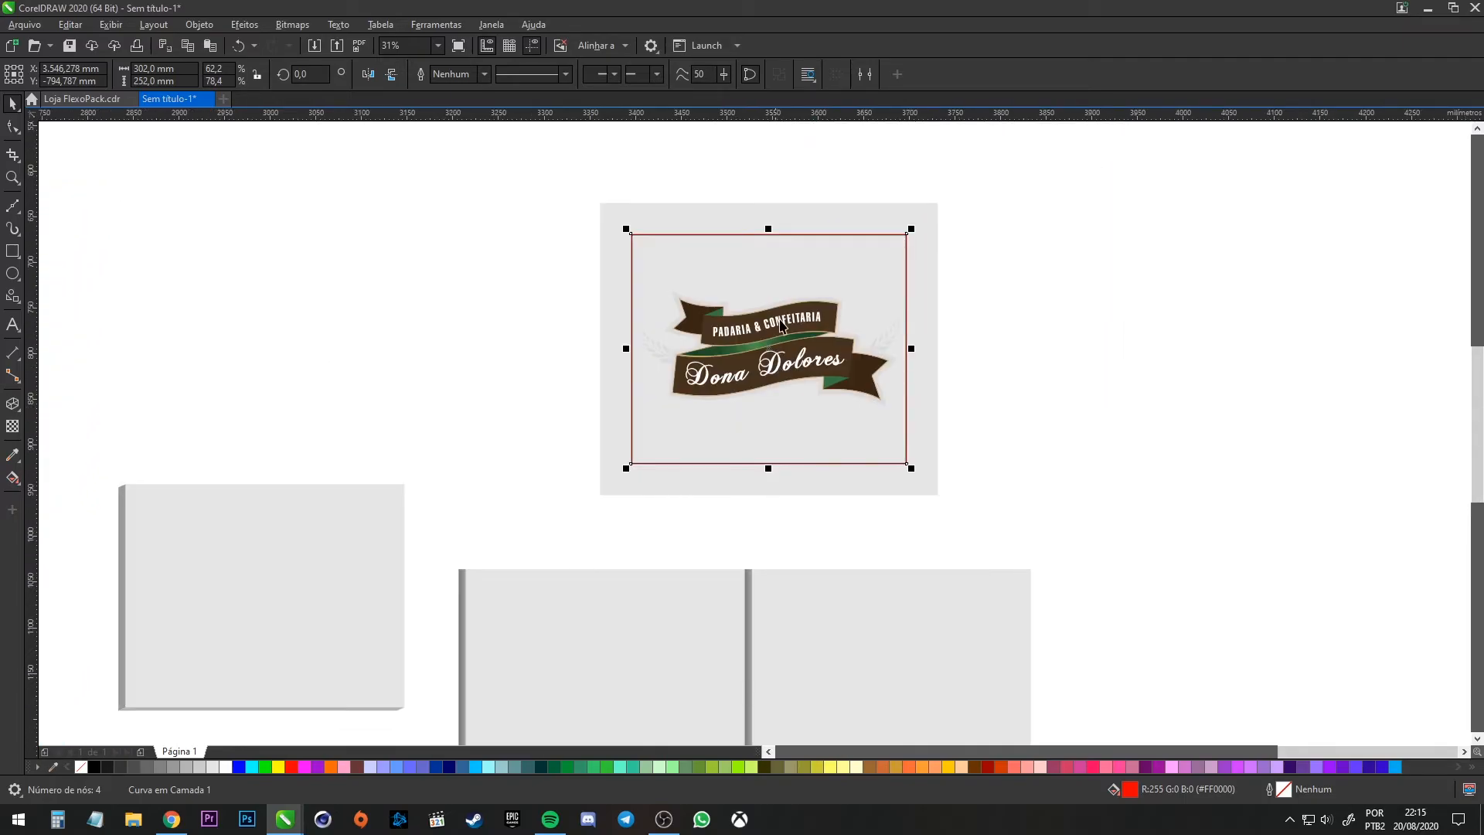
scroll(846, 275, "up", 2)
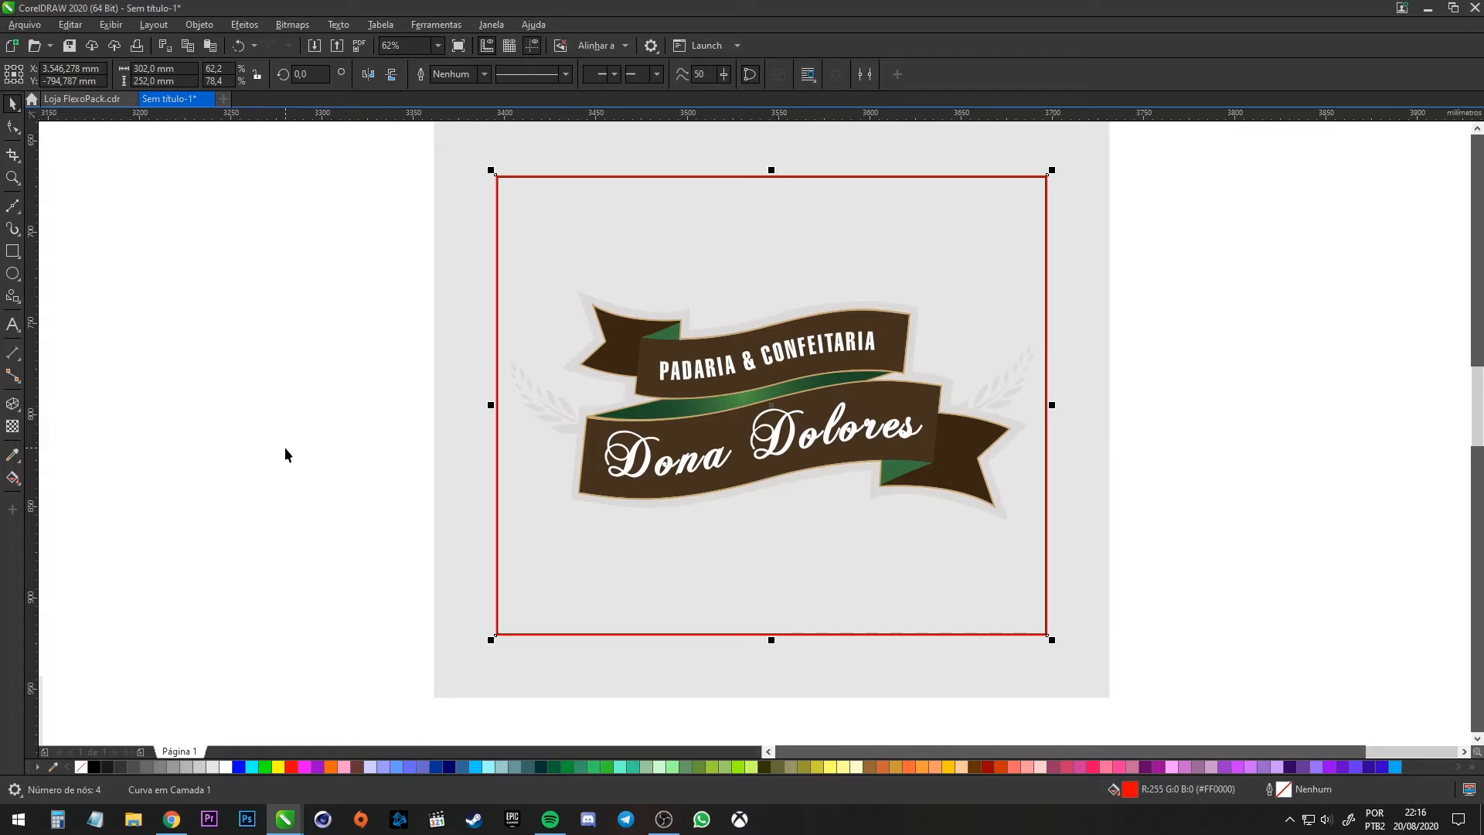
scroll(285, 453, "down", 2)
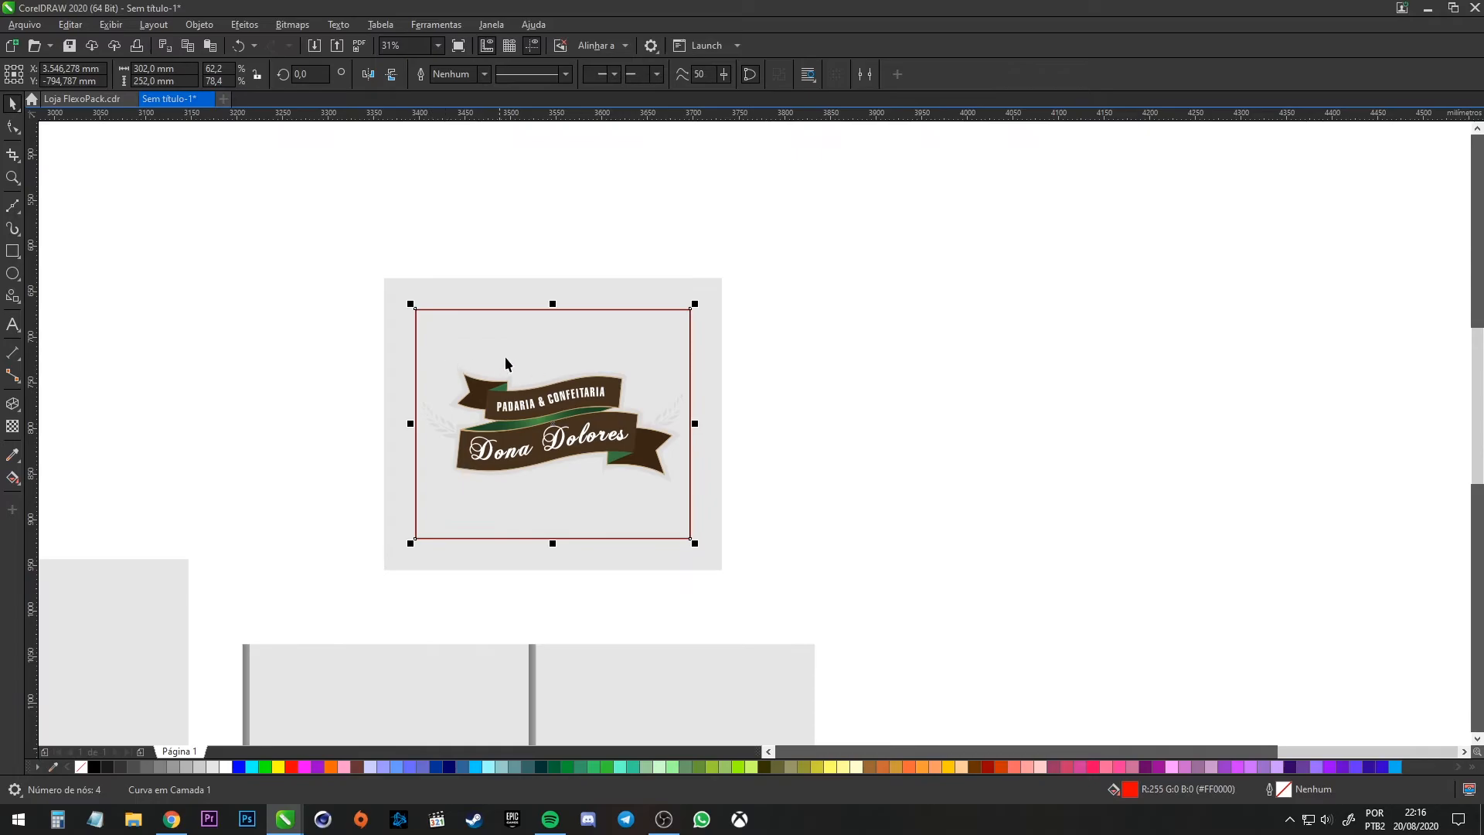
scroll(522, 309, "up", 4)
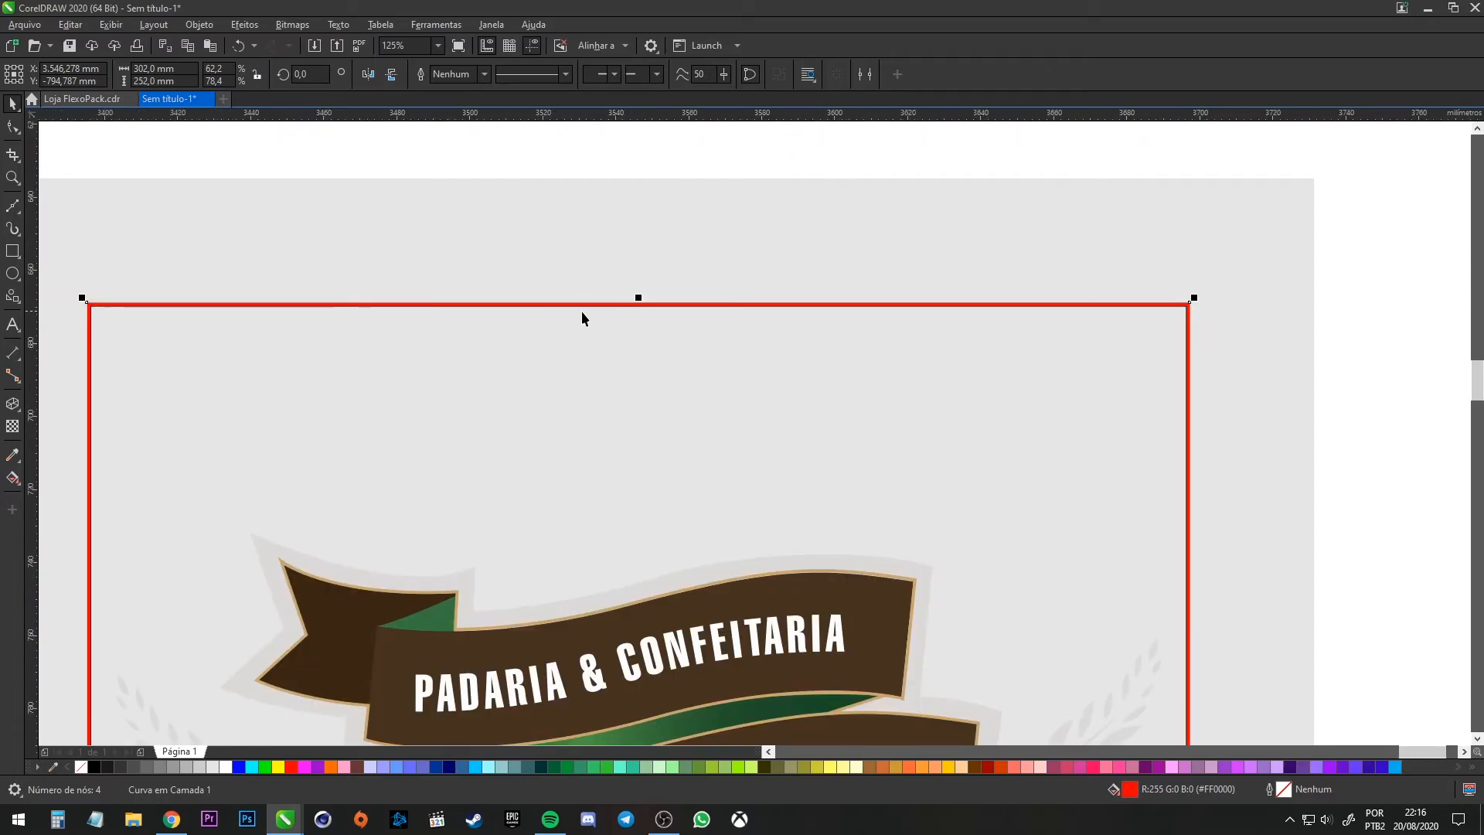
scroll(220, 315, "down", 2)
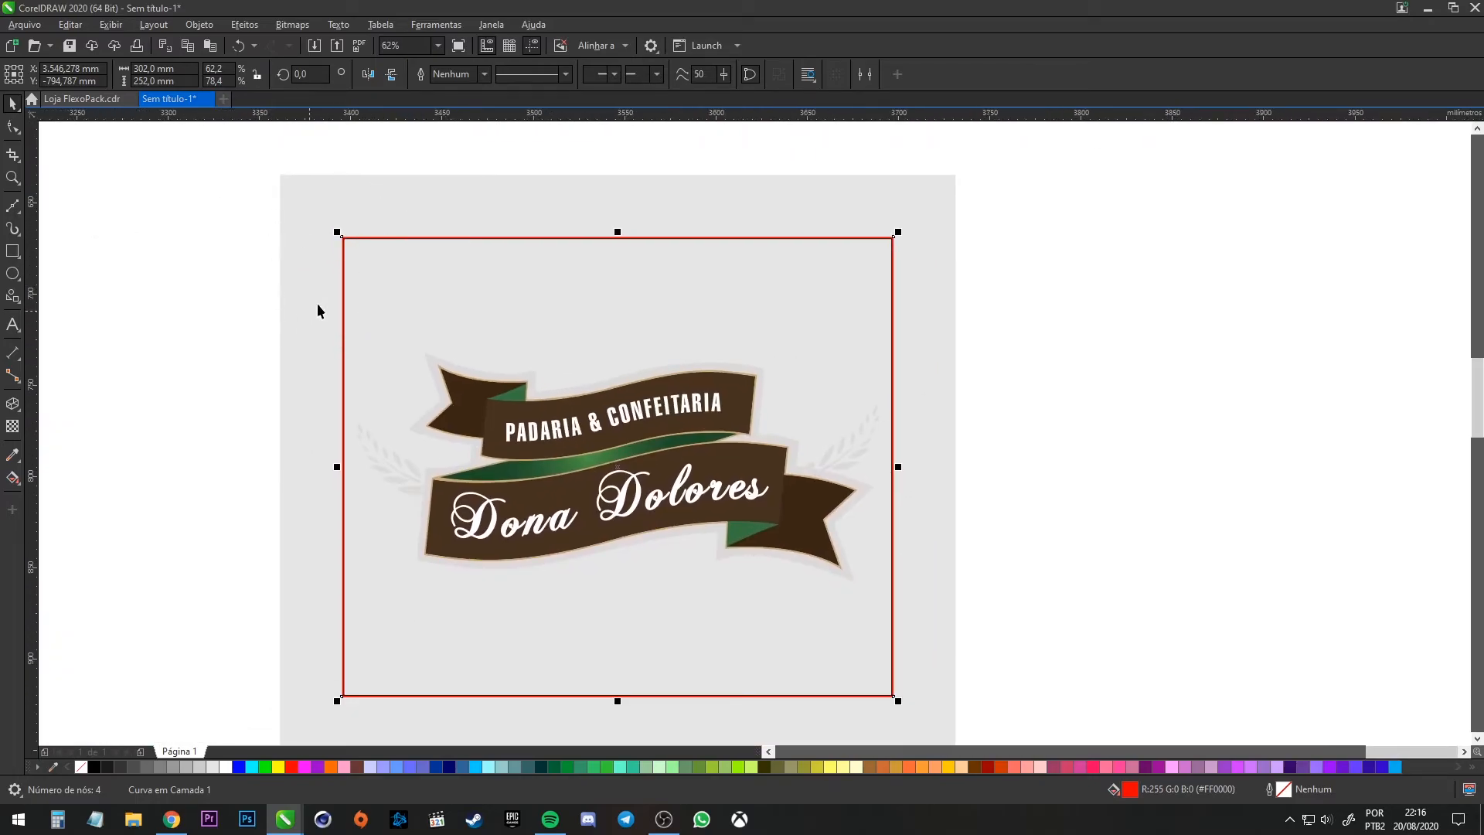
Examine the corner of the logo panel's red border and check the dimensions of its inner face
scroll(302, 312, "down", 4)
left_click_drag(337, 505, 416, 485)
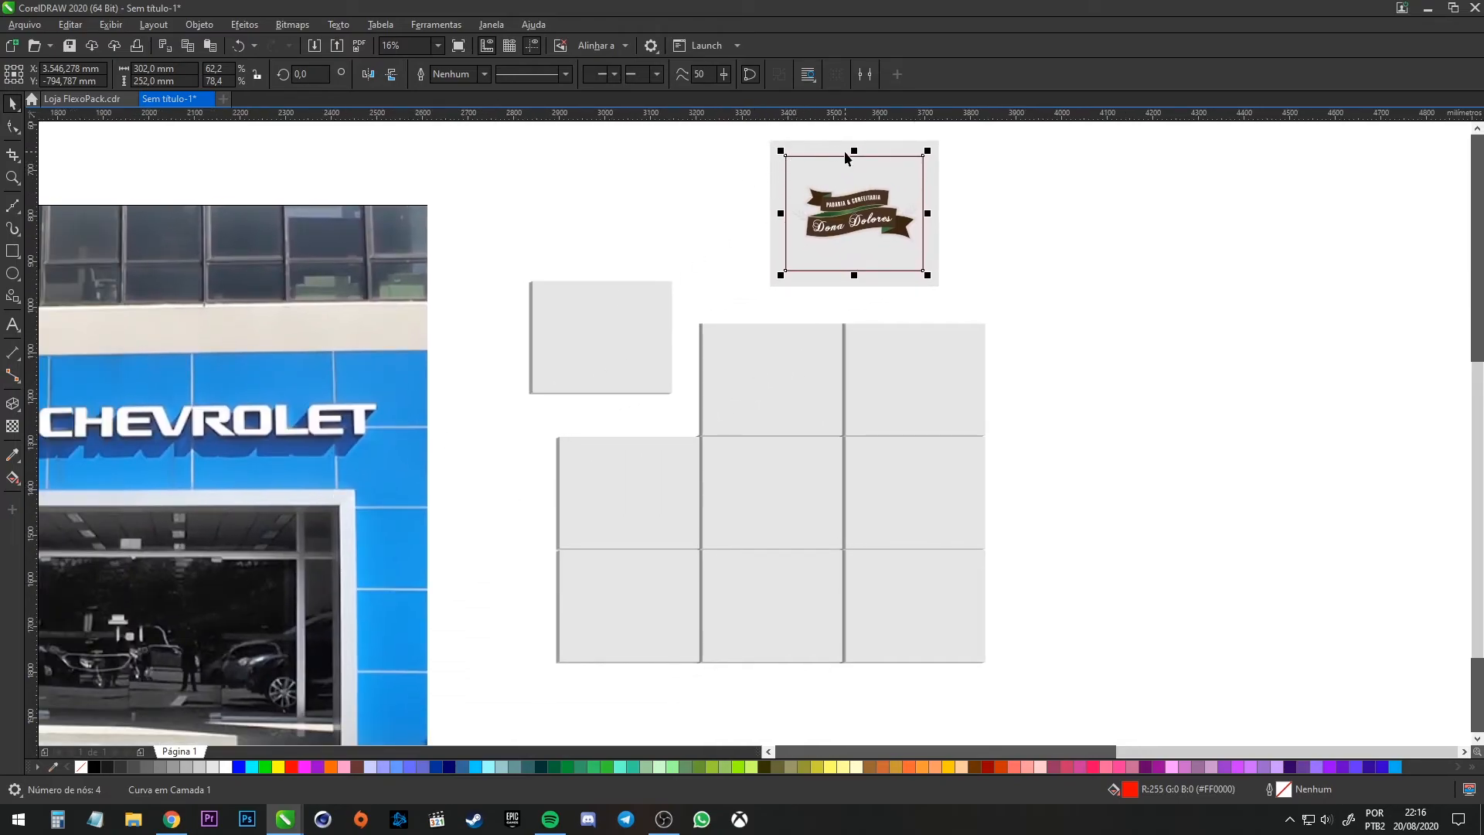
scroll(866, 155, "up", 5)
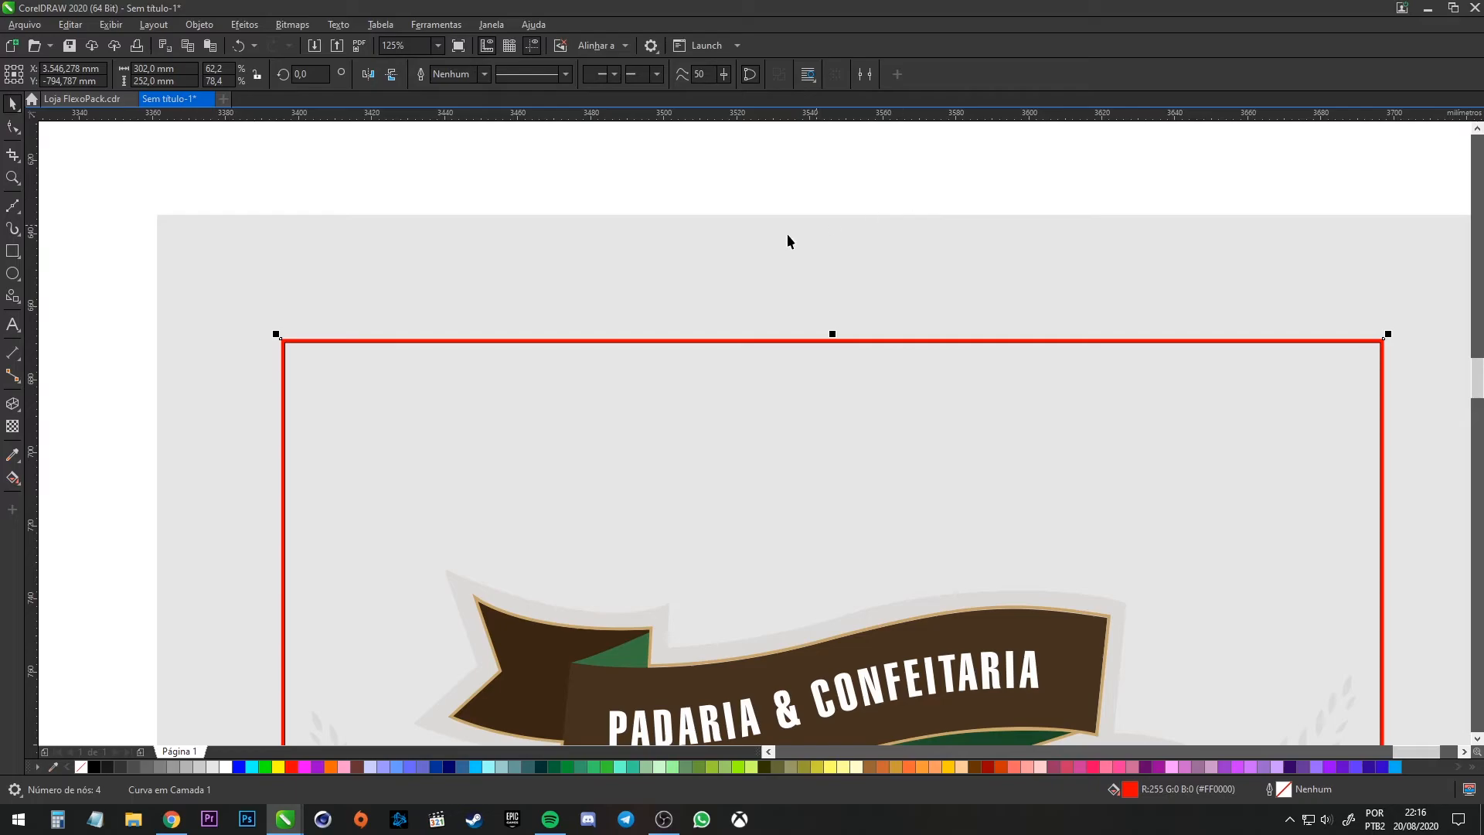
scroll(290, 339, "up", 4)
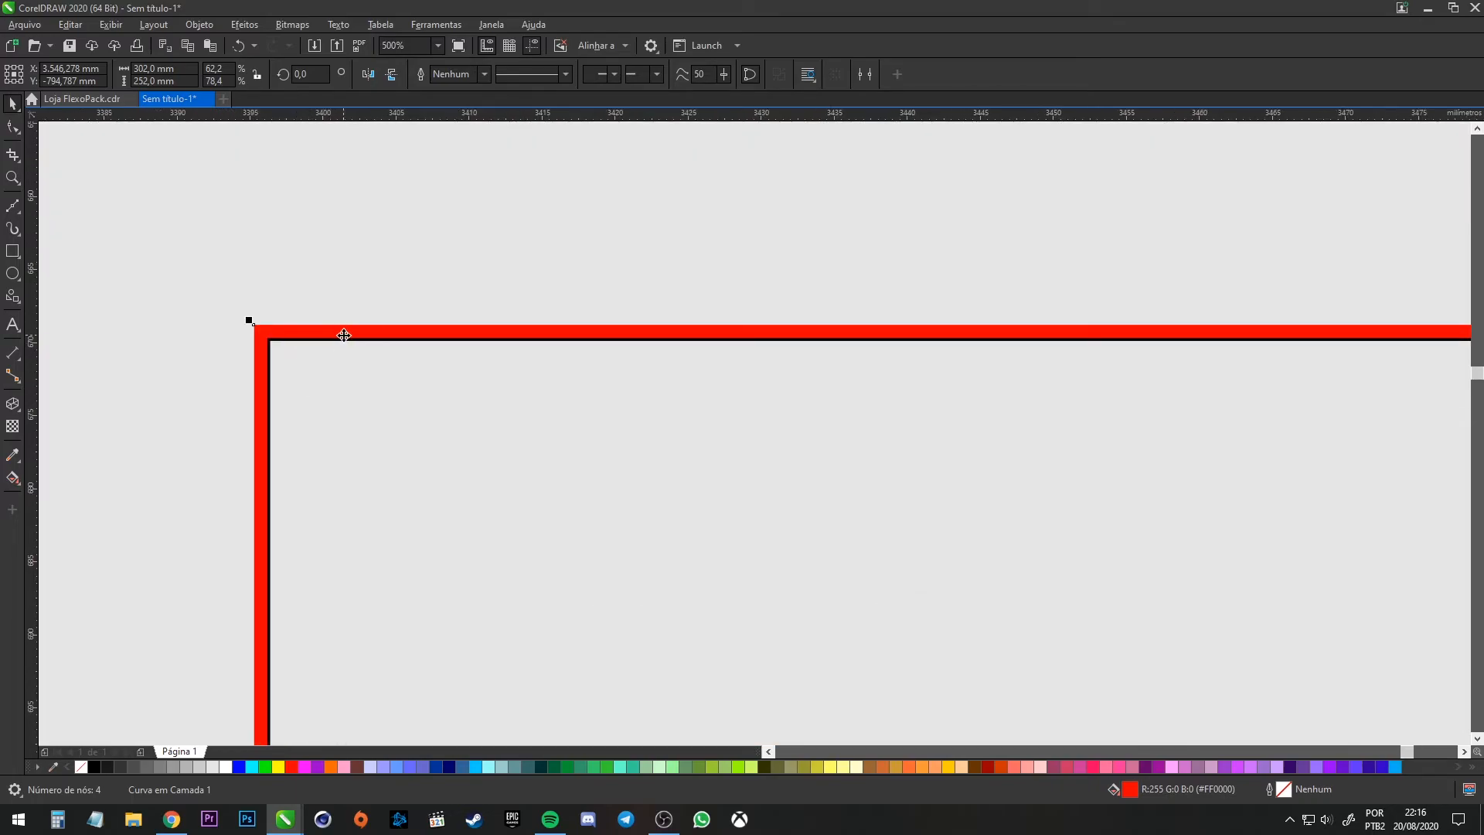
scroll(344, 335, "down", 4)
left_click(571, 434)
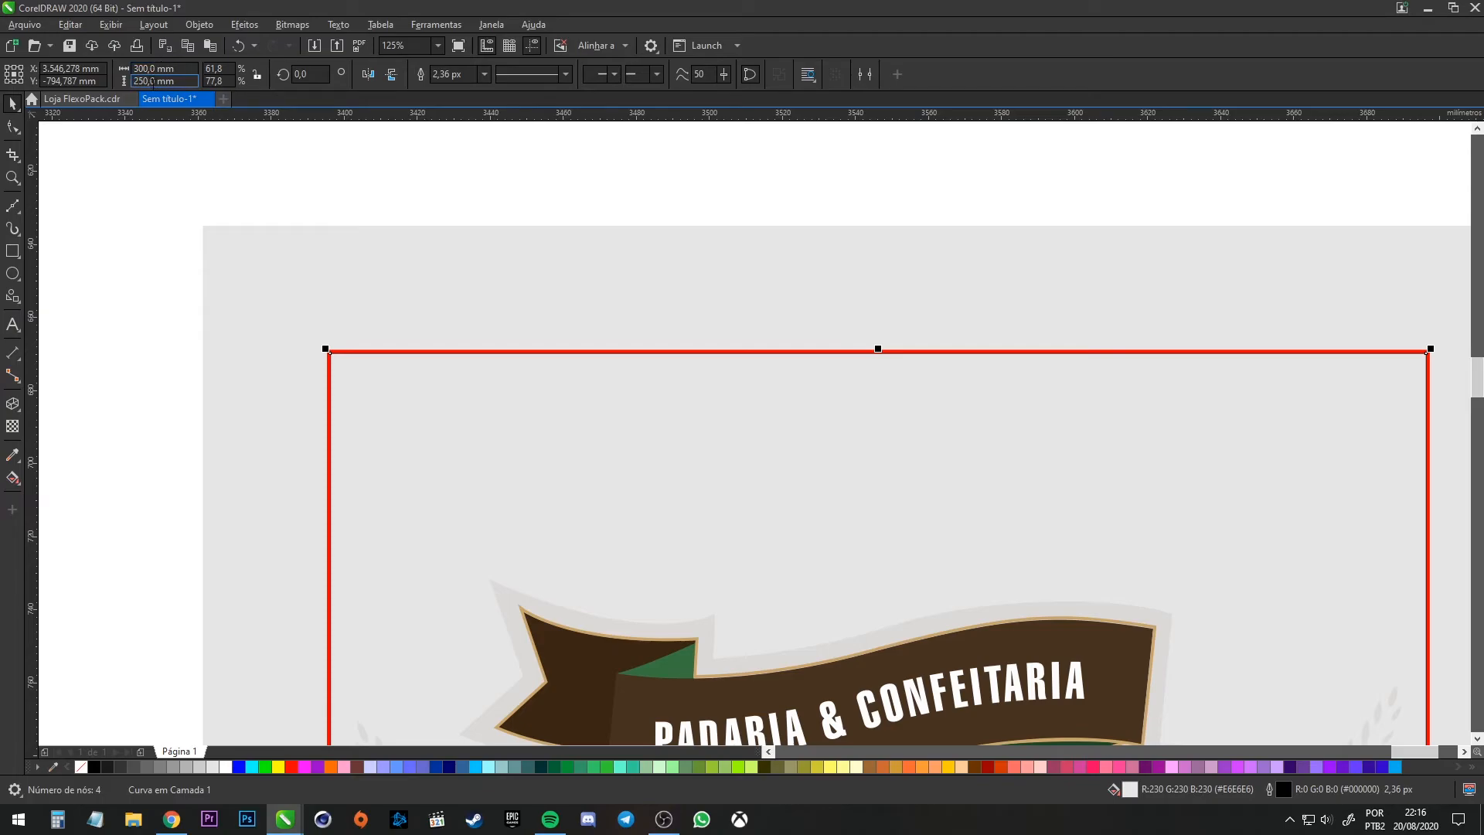
Inspect the grey raised panels and the black divider between sections of the brown bakery sign strip
scroll(482, 287, "down", 2)
left_click_drag(391, 496, 752, 327)
left_click_drag(553, 448, 732, 321)
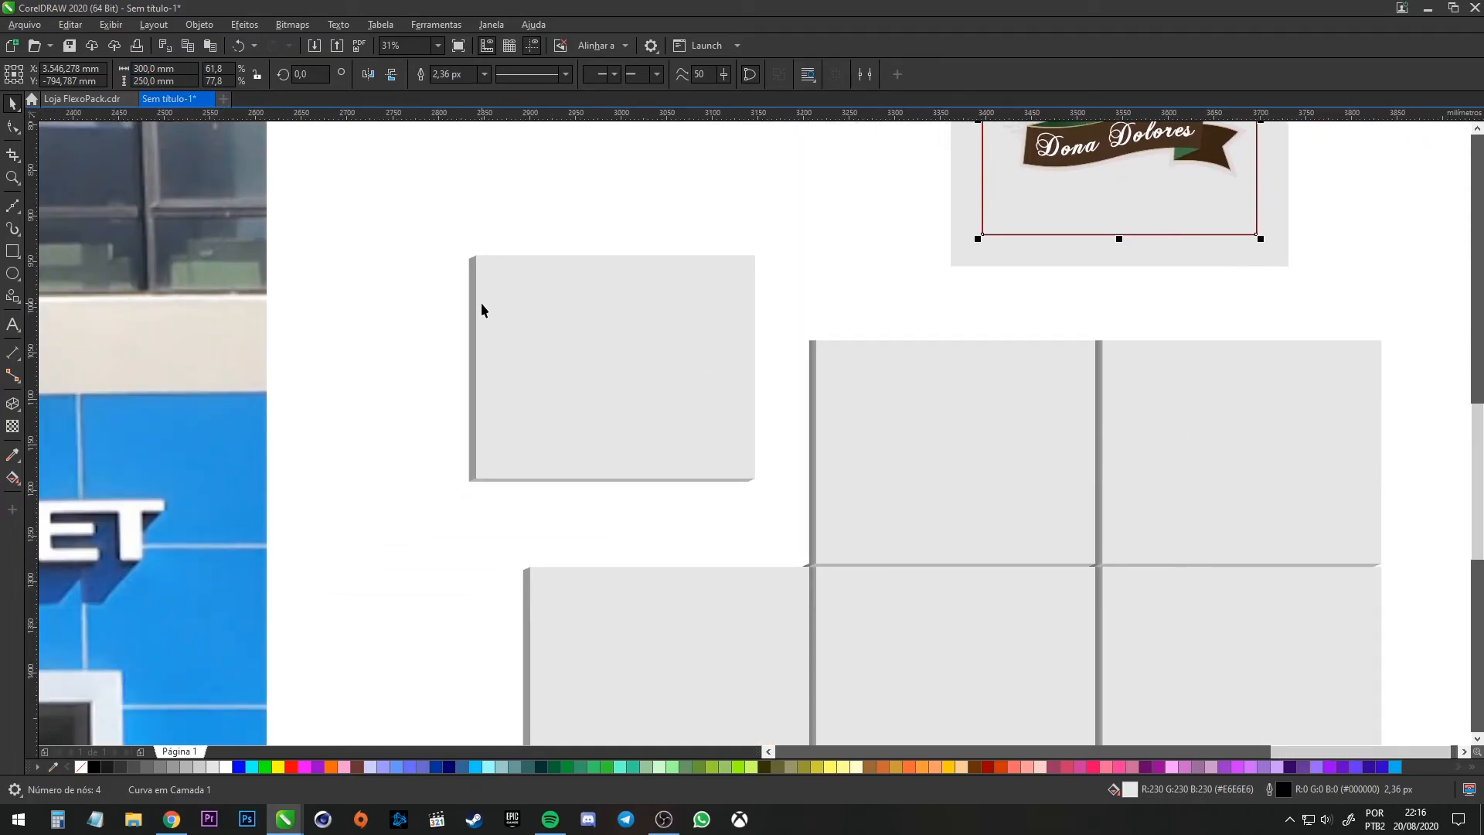
scroll(525, 452, "down", 3)
scroll(245, 505, "up", 2)
left_click_drag(245, 505, 642, 364)
scroll(511, 351, "up", 1)
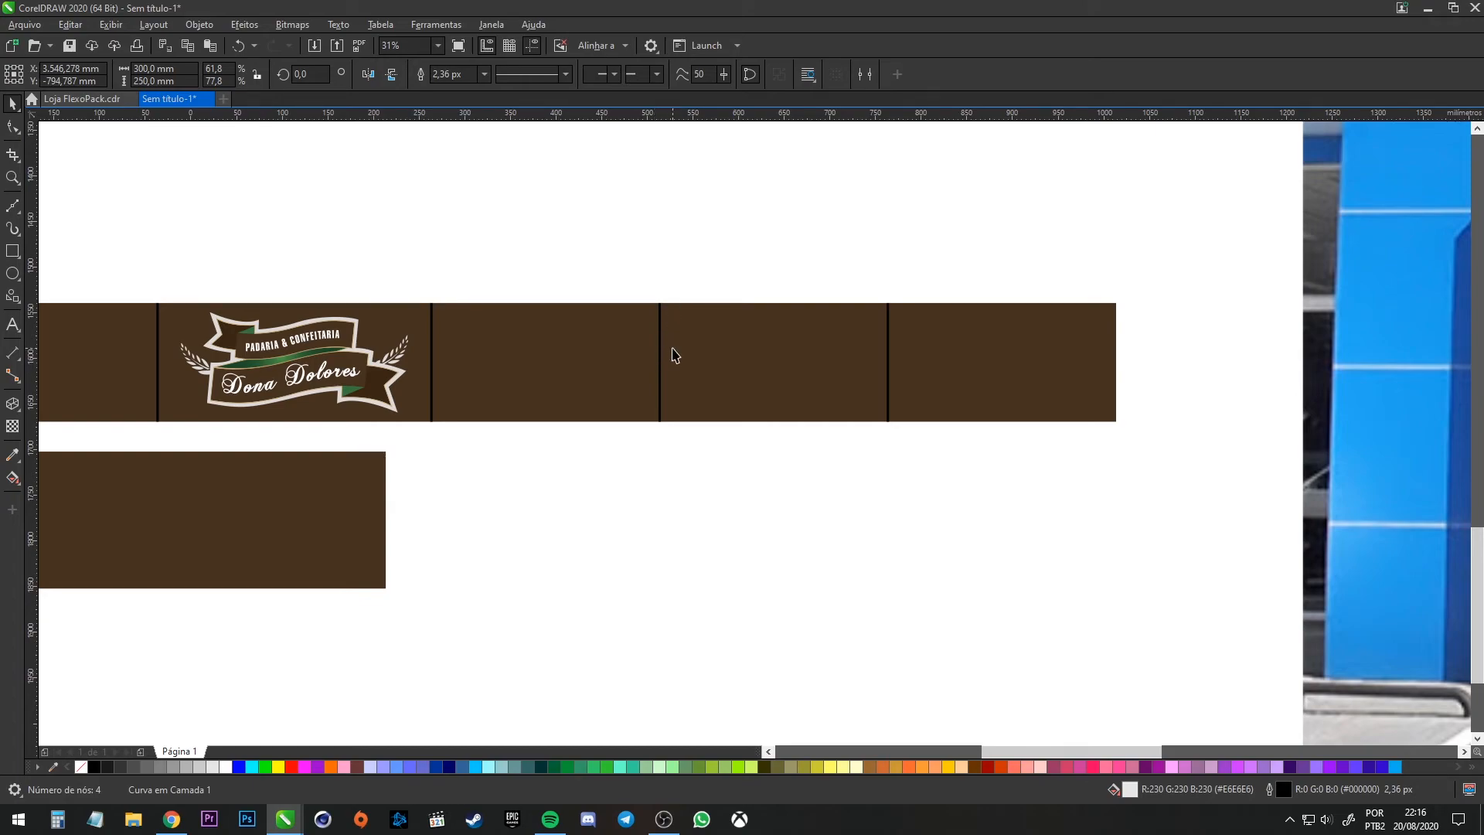
scroll(674, 355, "up", 4)
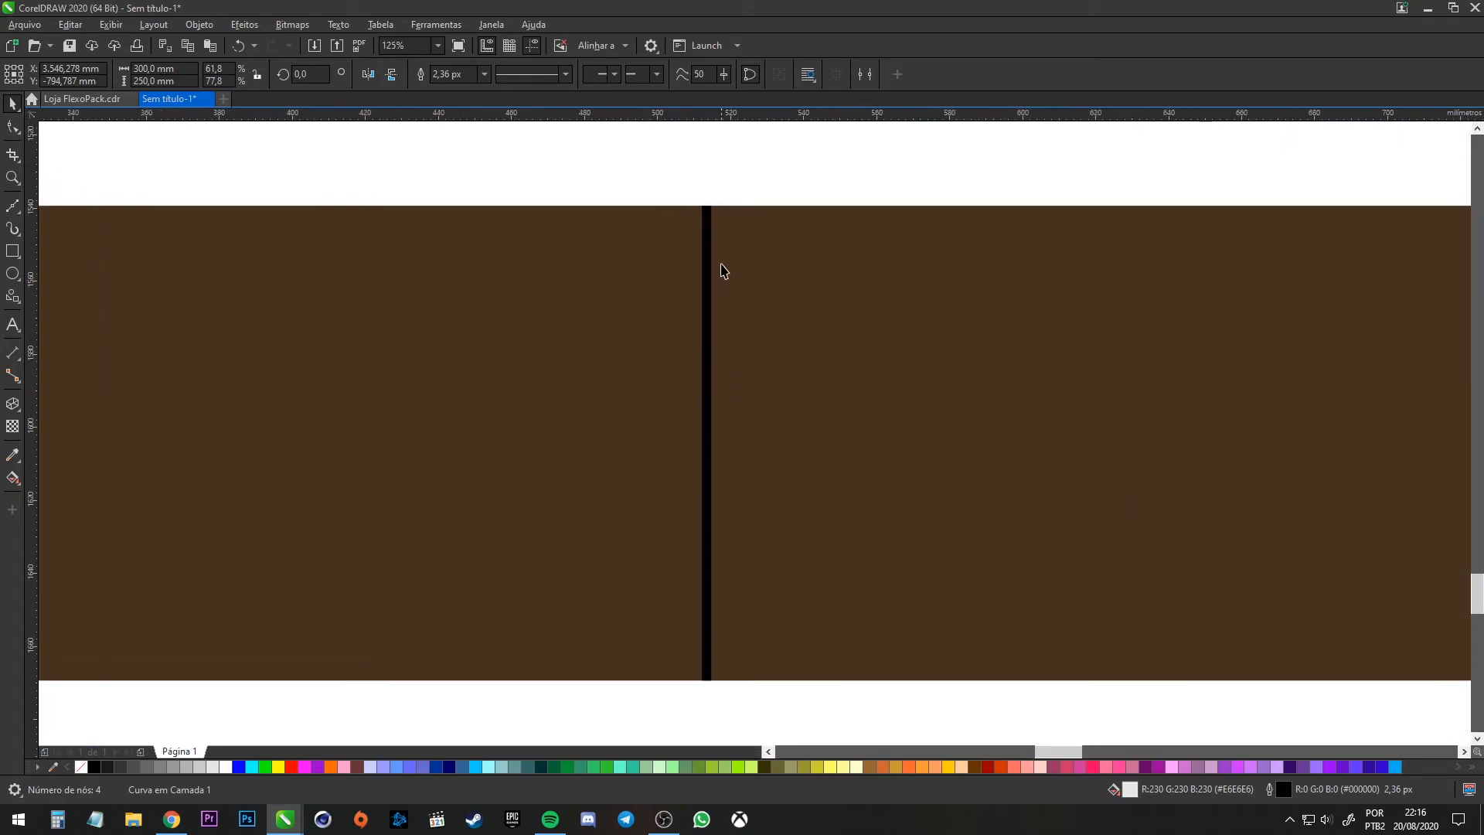
left_click(706, 259)
Make a copy of the brown strip narrowed to 250 mm wide, covering only its leftmost section
scroll(646, 302, "down", 4)
left_click_drag(633, 259, 511, 436)
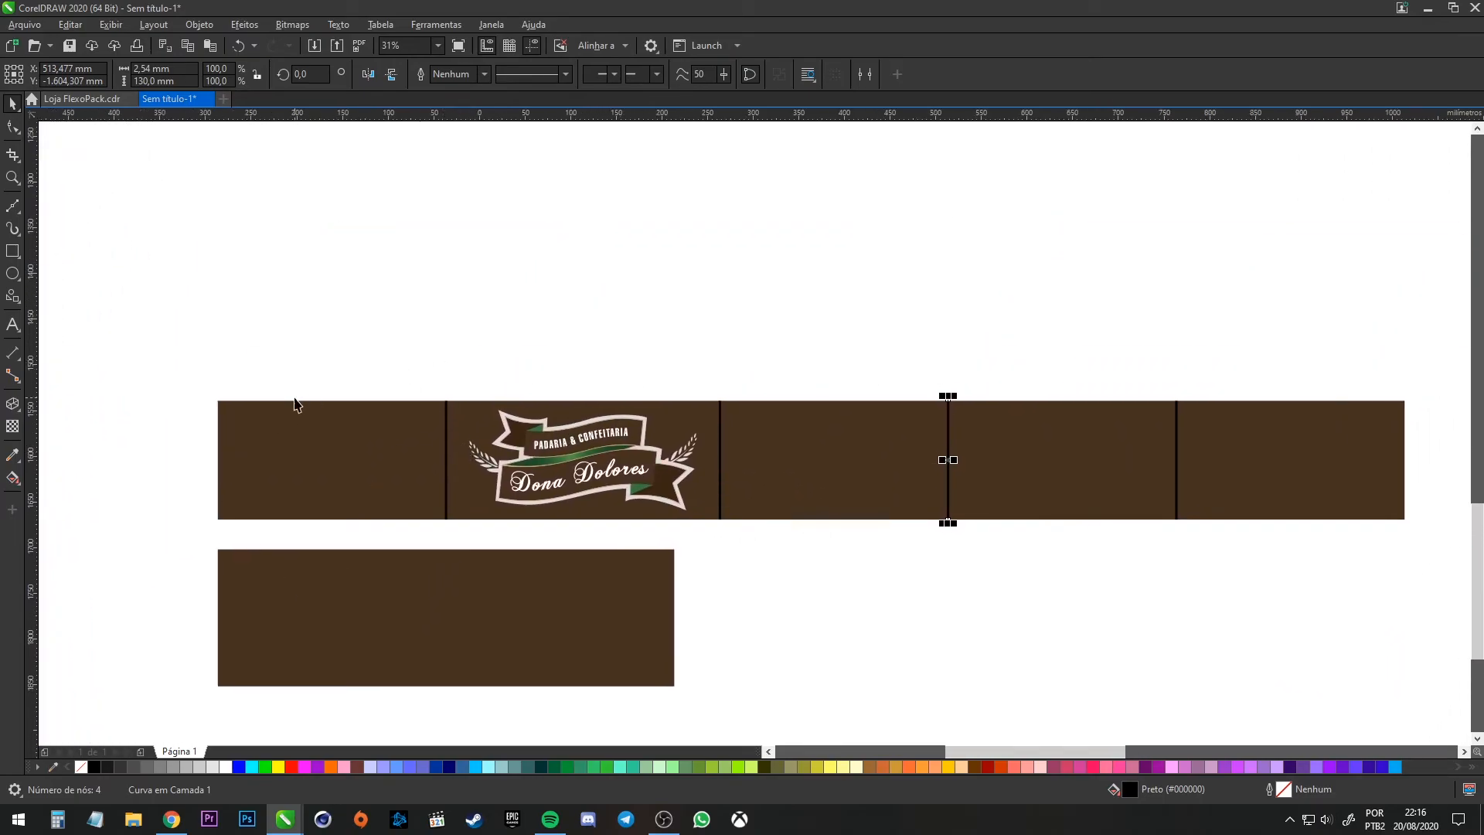
left_click_drag(931, 380, 828, 393)
left_click(249, 461)
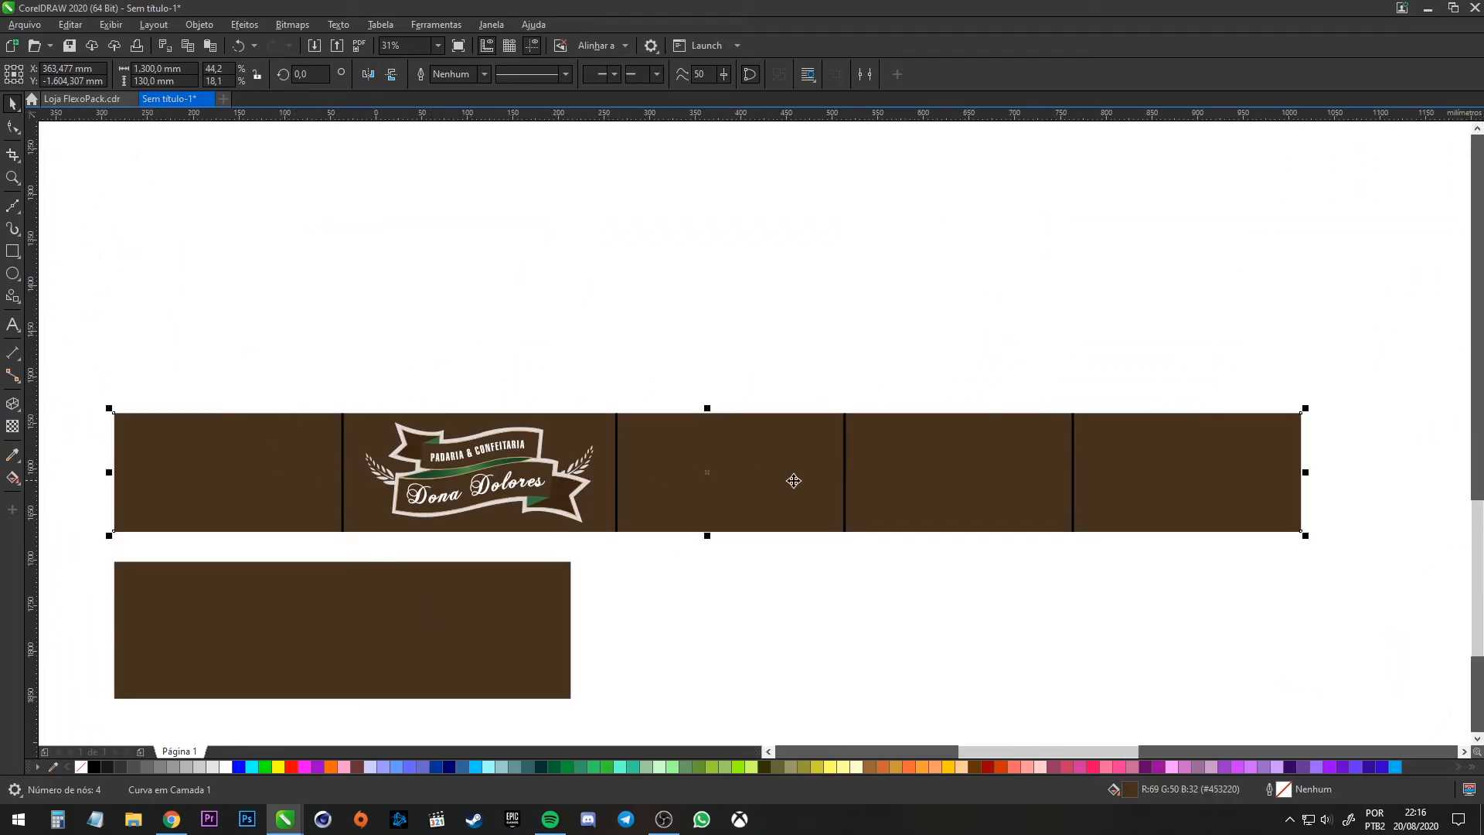
left_click_drag(1307, 473, 341, 421)
scroll(341, 419, "up", 3)
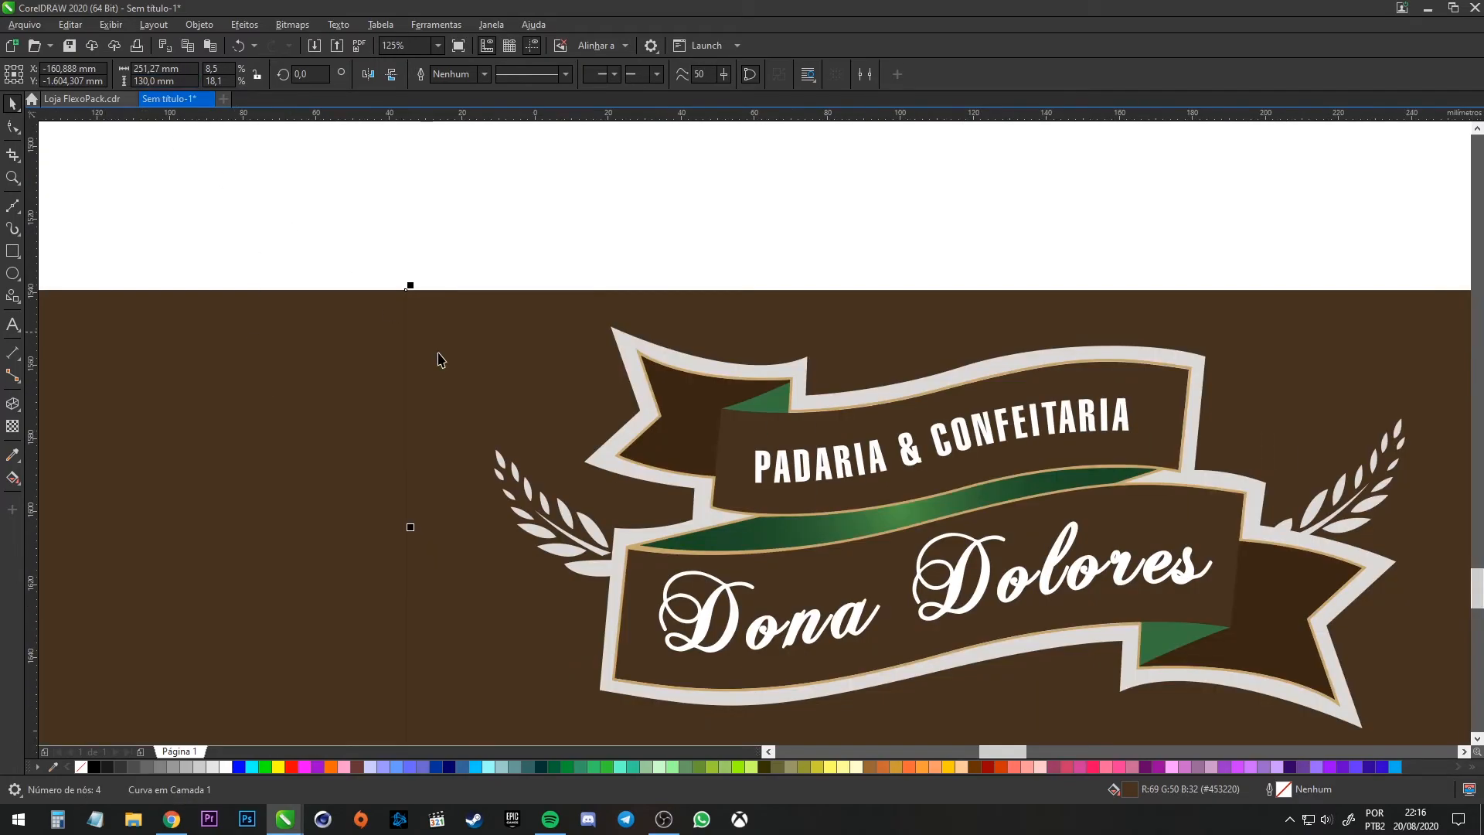
scroll(410, 527, "up", 3)
left_click_drag(406, 511, 393, 510)
scroll(392, 510, "down", 3)
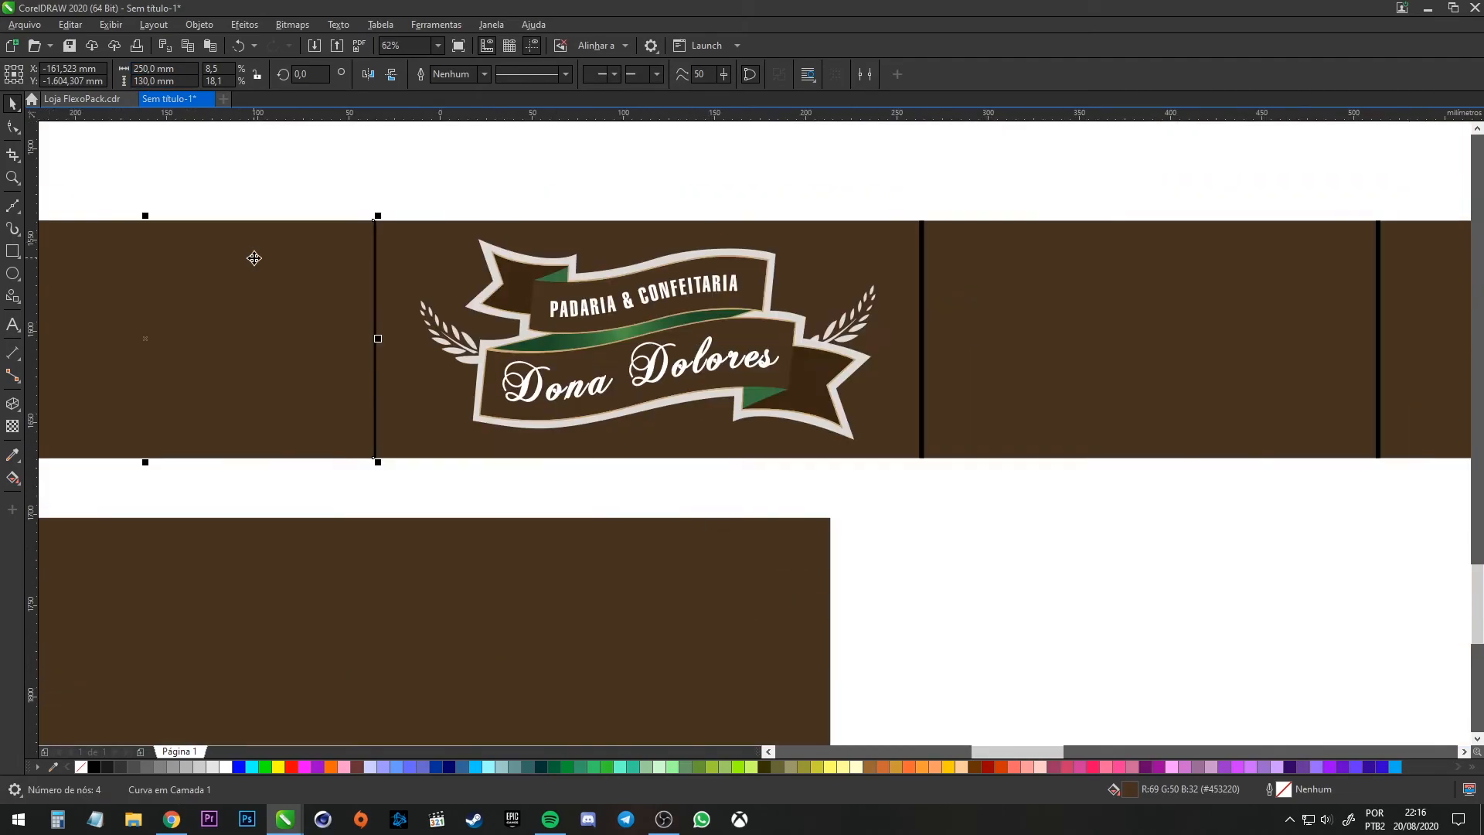
Copy the 250 × 130 mm brown panel over the last two sections of the sign strip
left_click_drag(254, 258, 287, 342)
left_click_drag(84, 387, 330, 381)
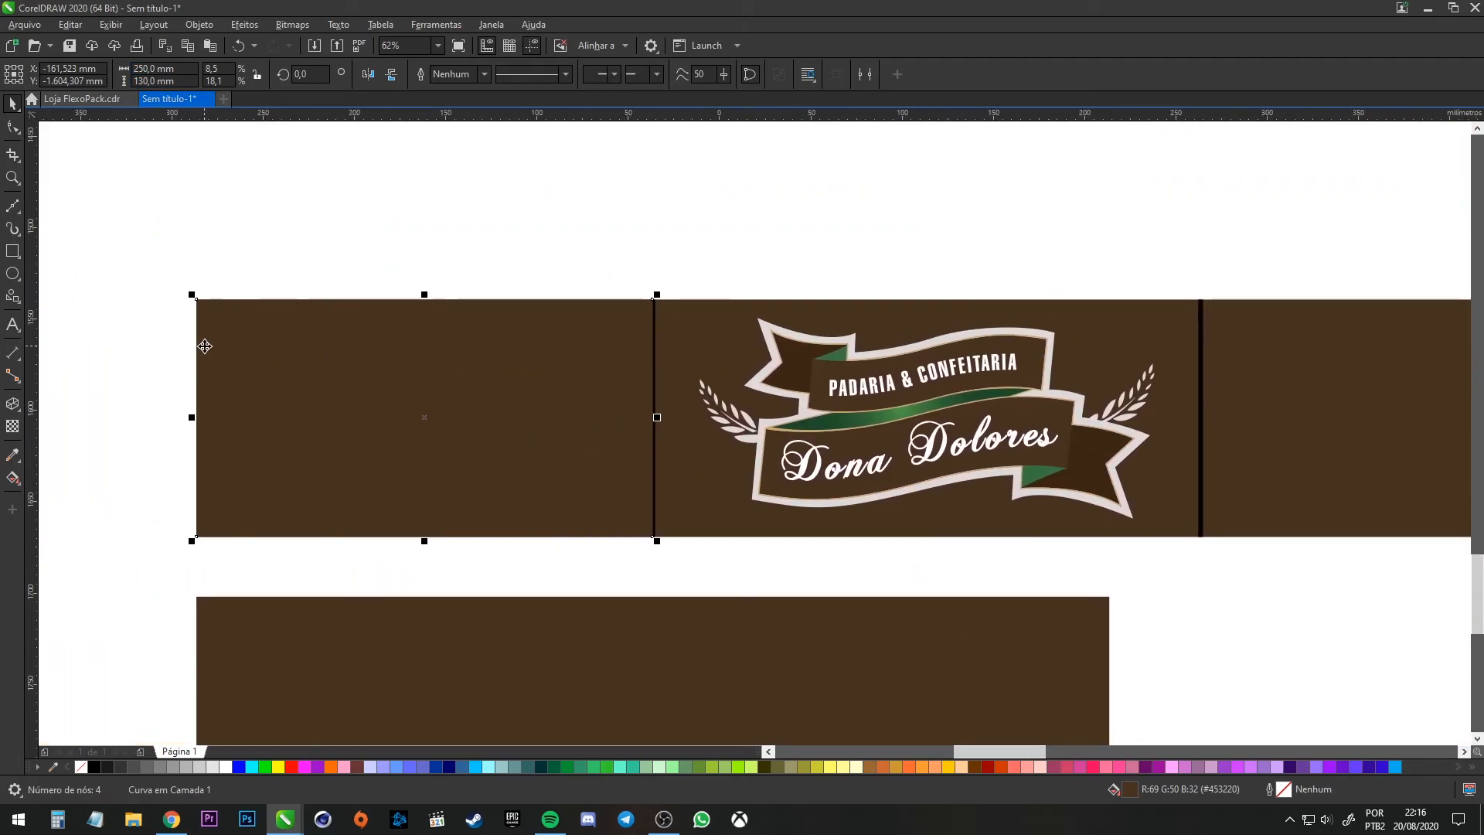
scroll(204, 346, "down", 1)
left_click_drag(433, 357, 1146, 355)
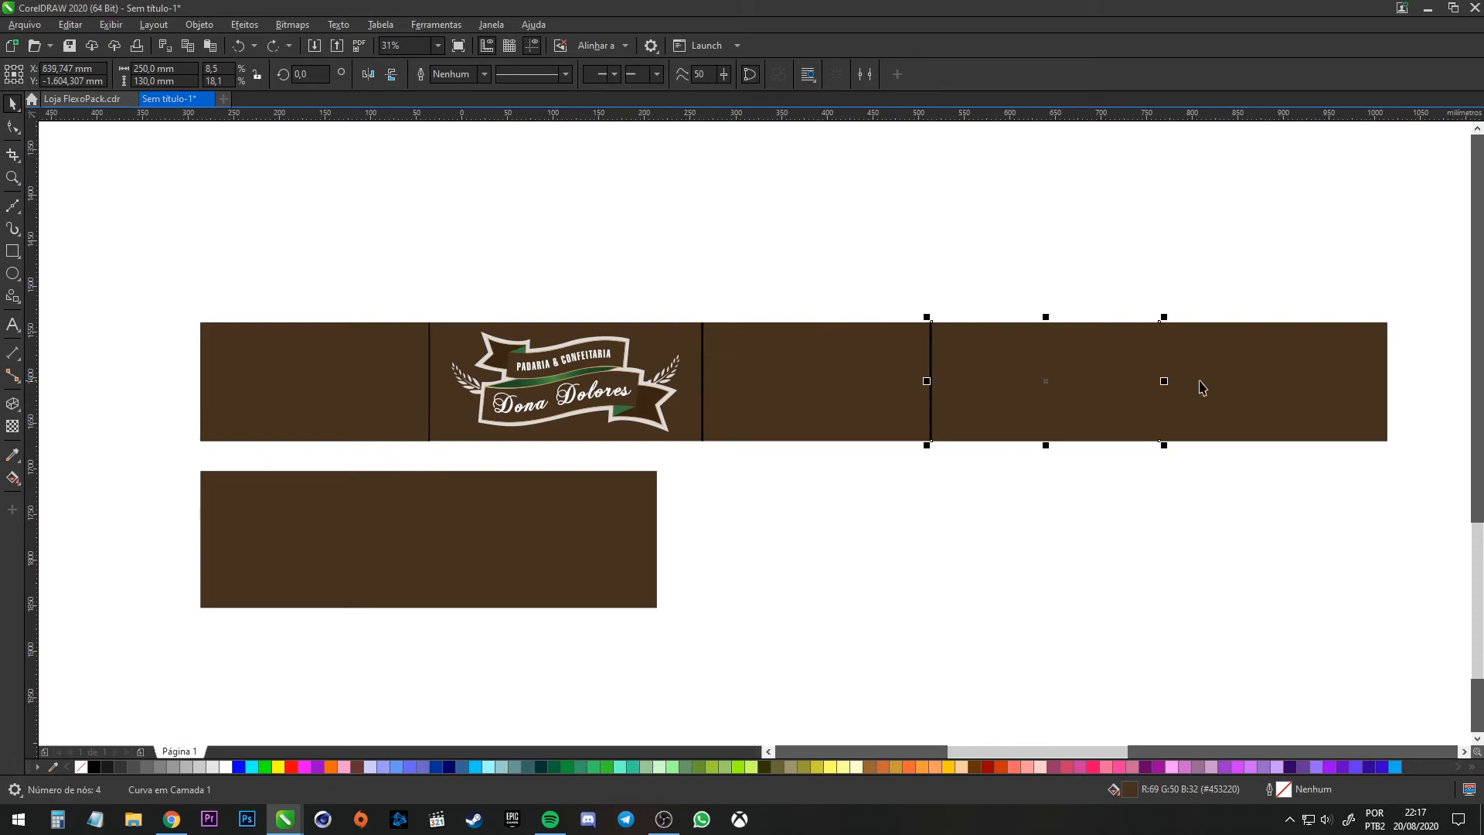
left_click(1301, 364, "shift")
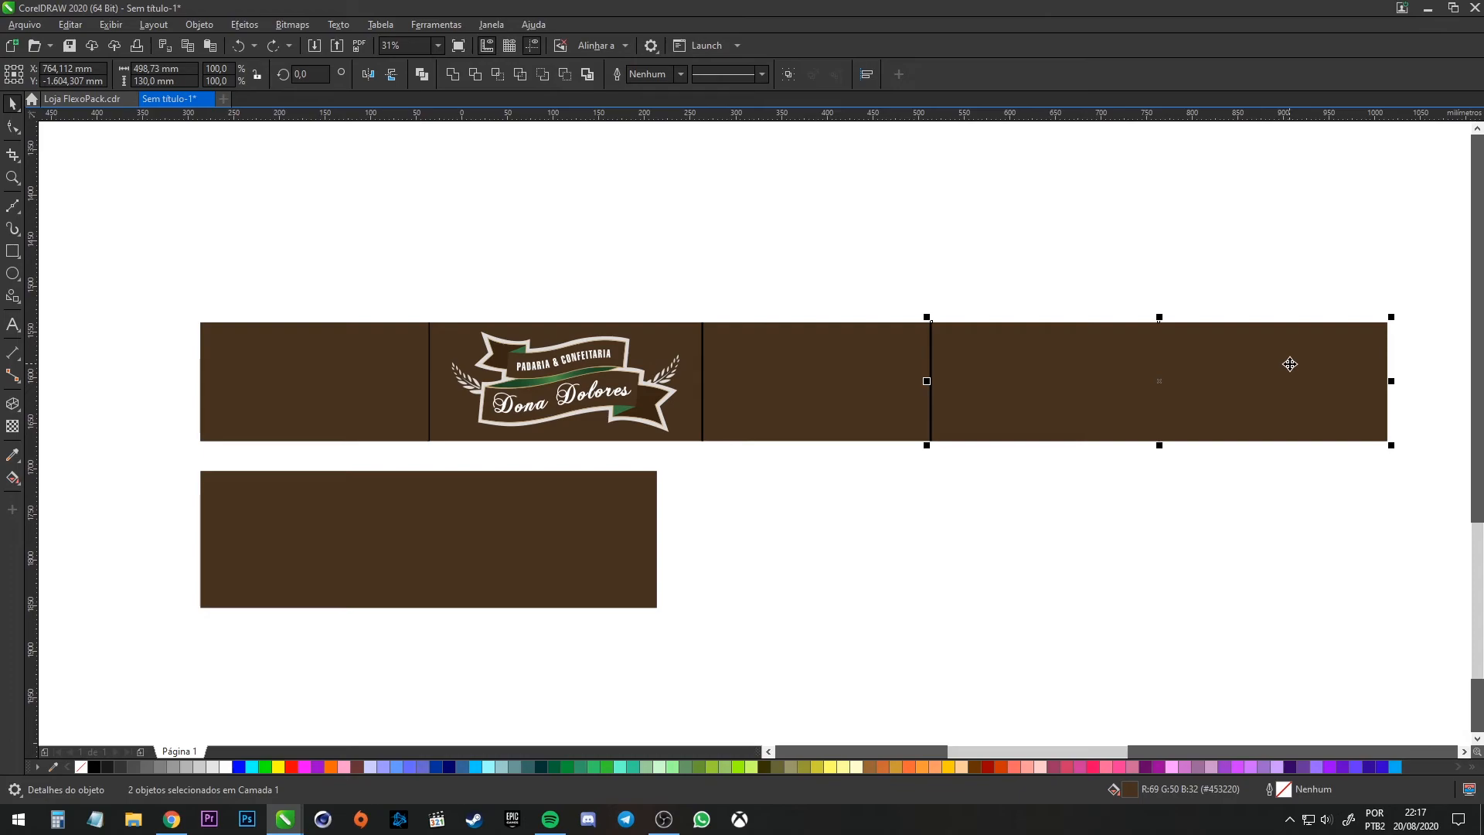
left_click(1149, 260)
left_click(1086, 378)
left_click(1069, 375, "shift")
Remove the panel copies covering the last two sections and their divider
left_click(313, 367)
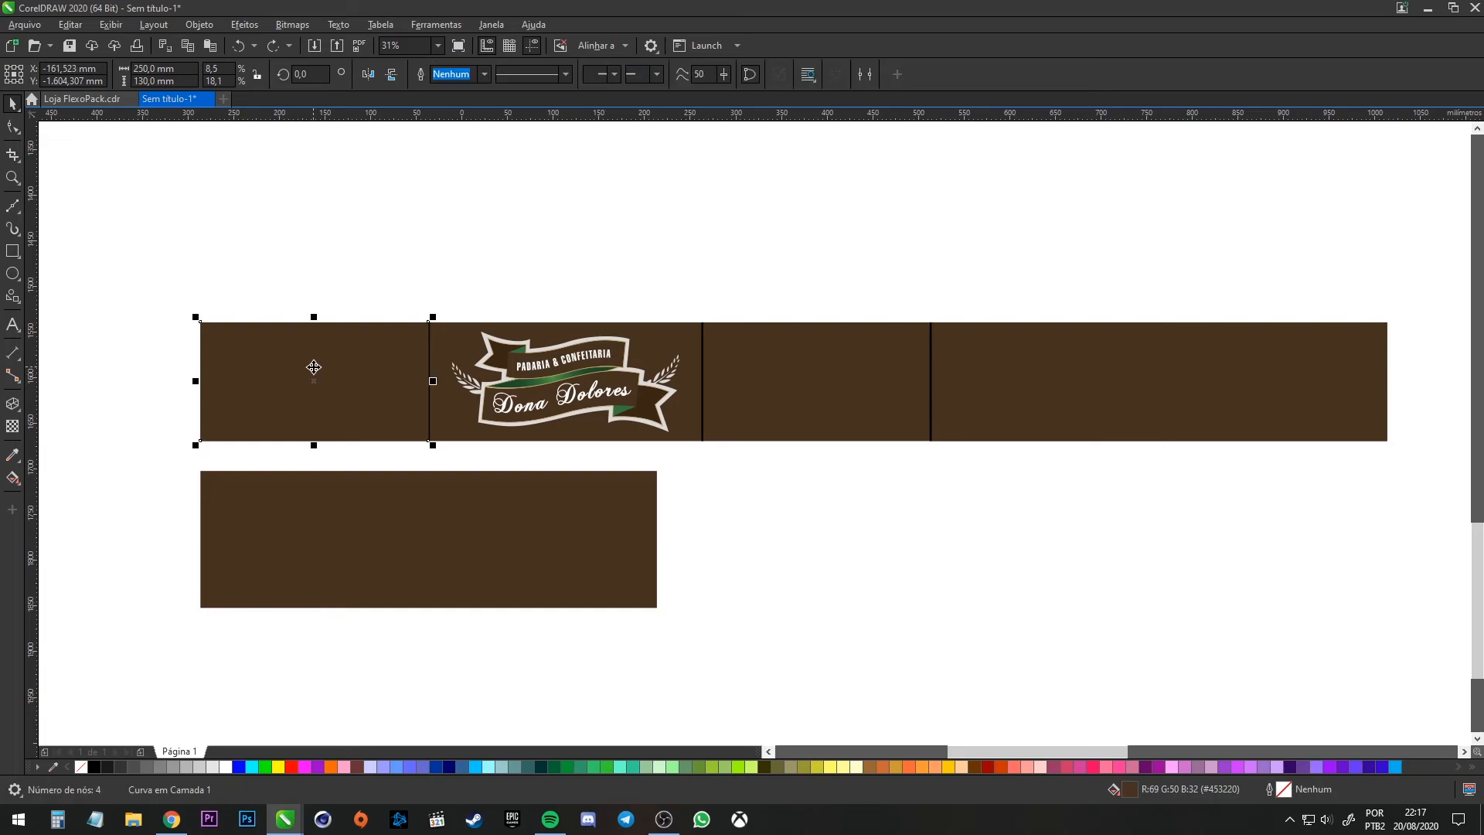
left_click(786, 371)
left_click(337, 373)
left_click_drag(398, 347, 1308, 341)
left_click_drag(398, 354, 868, 344)
left_click(892, 298)
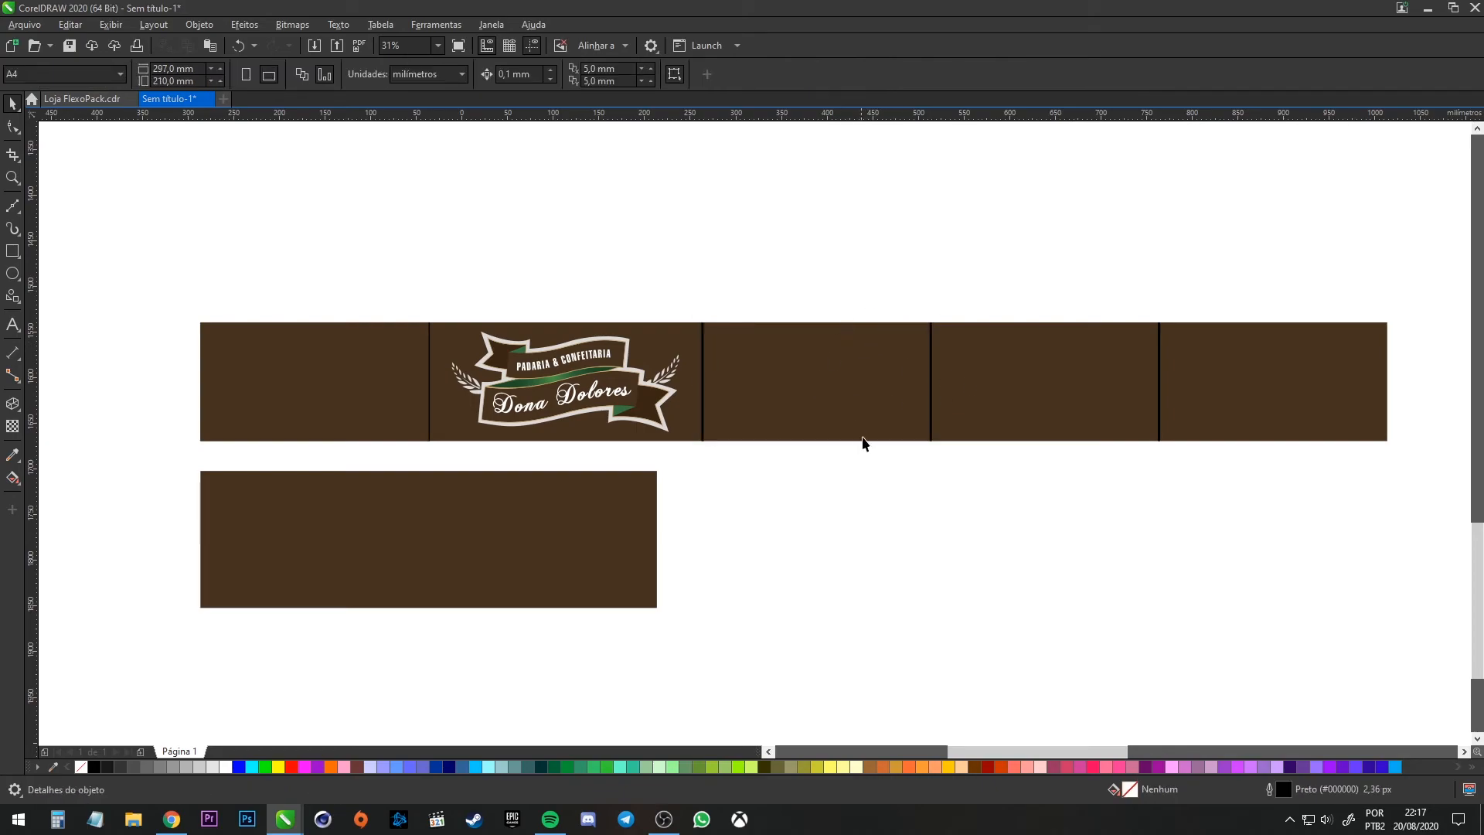
Delete the 250 mm panel overlapping the divider beside the logo section
scroll(485, 375, "up", 3)
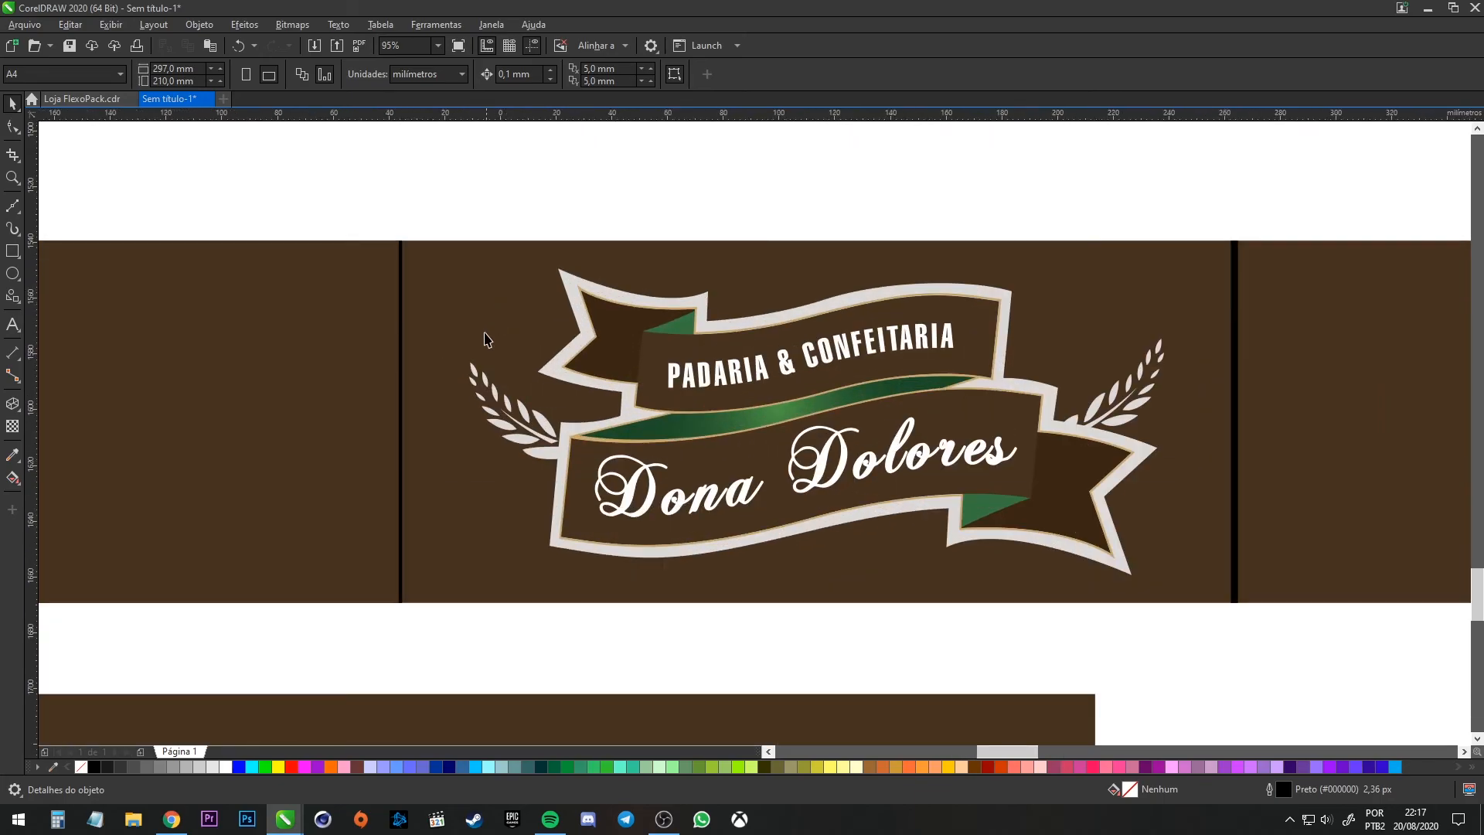
scroll(464, 302, "up", 3)
scroll(431, 278, "down", 3)
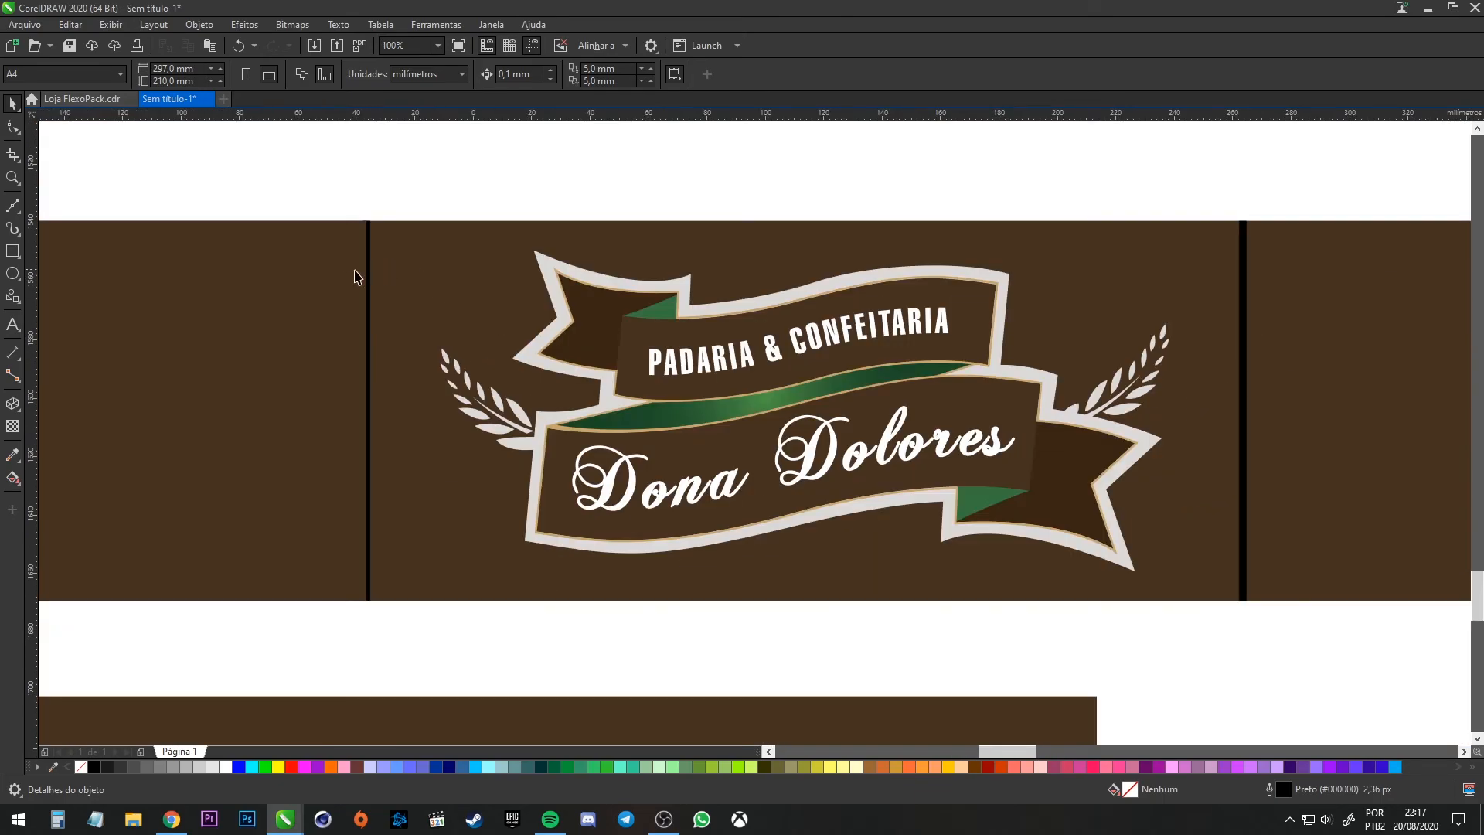
left_click(159, 241)
left_click(536, 263)
Trace the logo section with a rectangle about 300 × 130 mm and convert it to curves
scroll(618, 263, "up", 3)
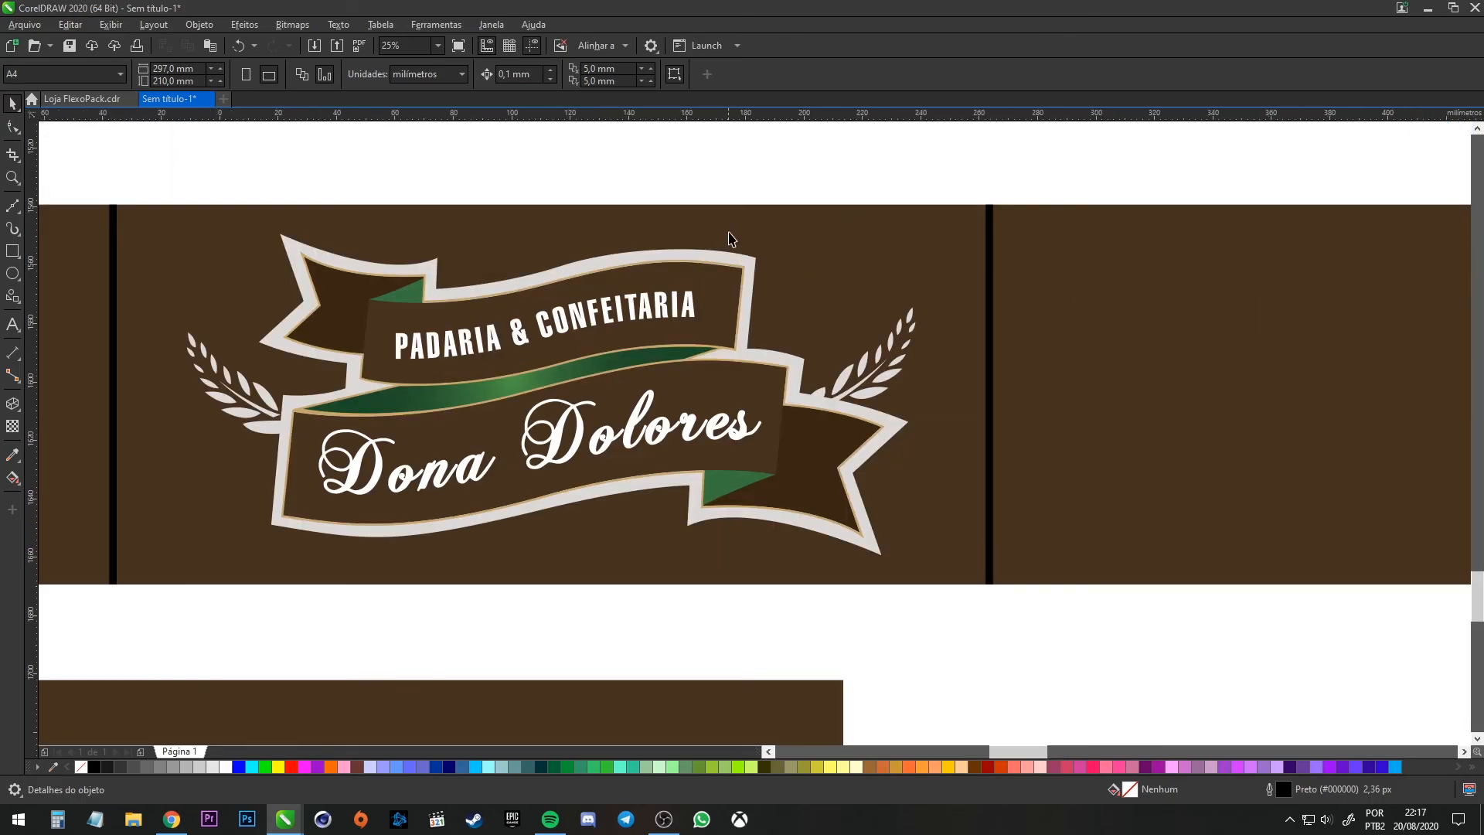
key("F6")
mouse_move(985, 205)
left_mouse_down()
mouse_move(469, 395)
mouse_move(109, 584)
left_mouse_up()
key("ctrl+q")
key("space")
scroll(396, 308, "down", 2)
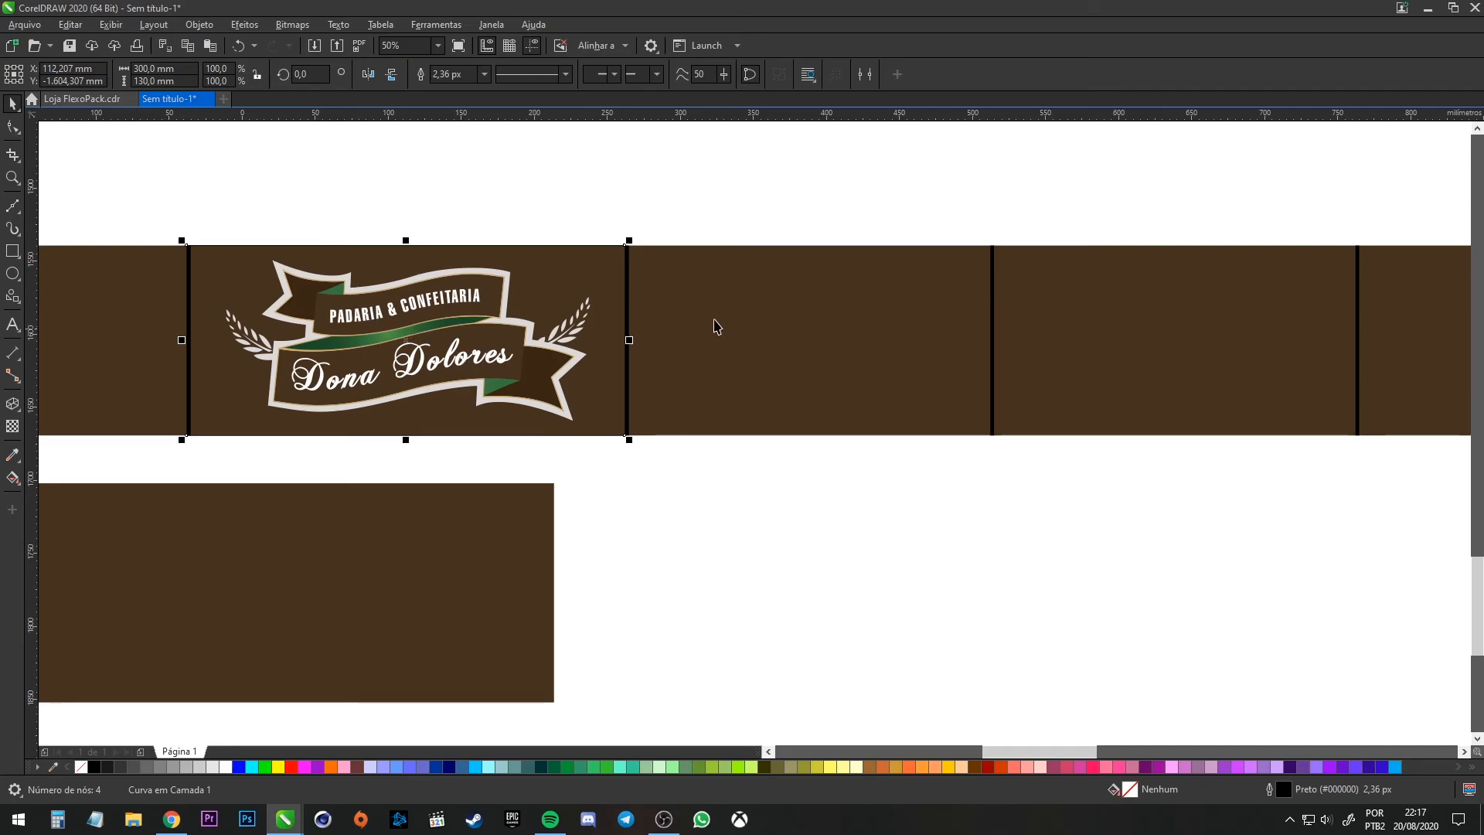
key("Escape")
Examine the bakery storefront mockup, especially the brown fascia's divided sections and its end corner above the awning
scroll(732, 317, "down", 2)
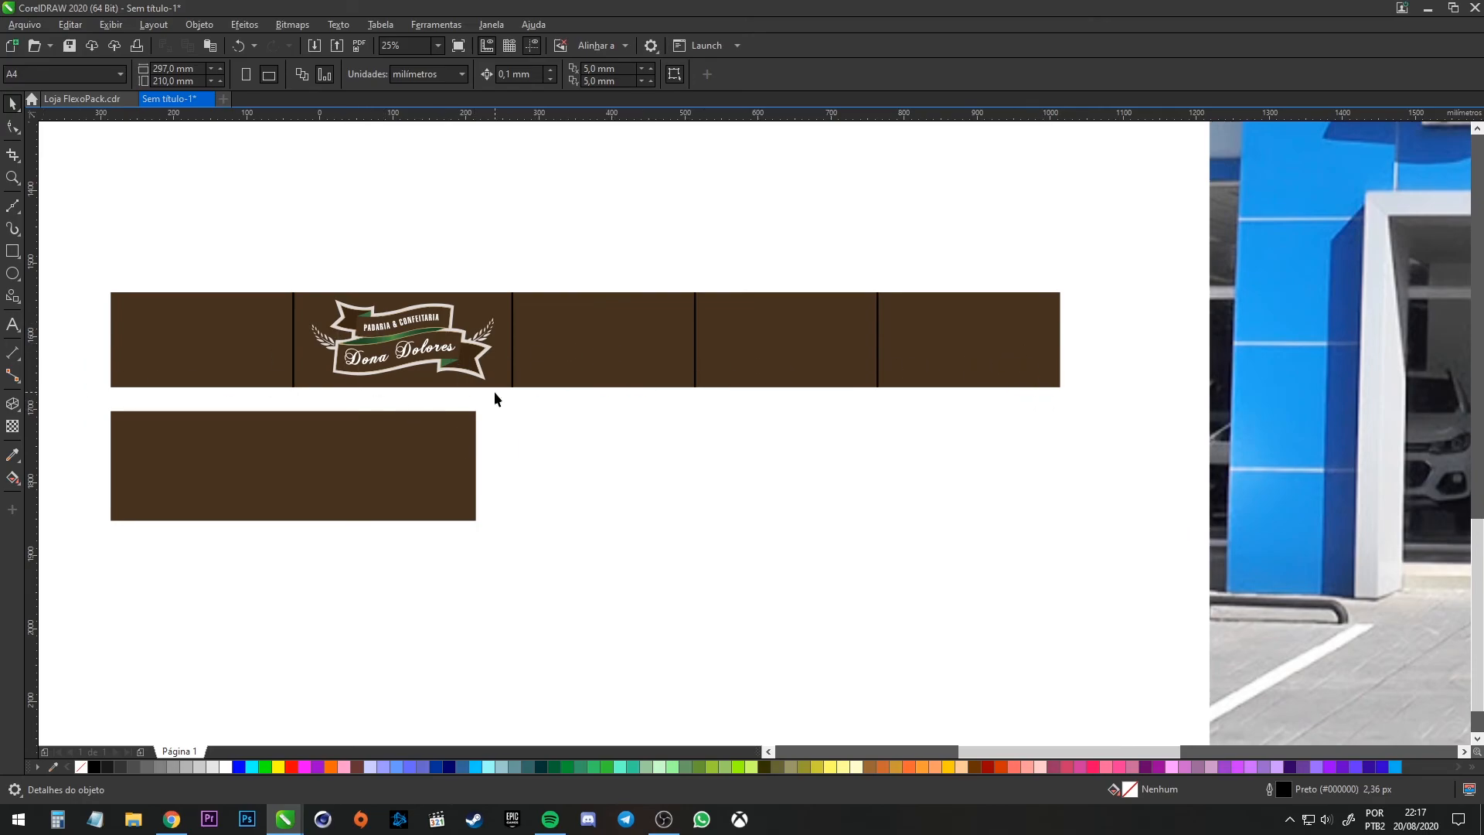
scroll(499, 391, "down", 1)
left_click_drag(599, 386, 1056, 357)
scroll(604, 351, "up", 1)
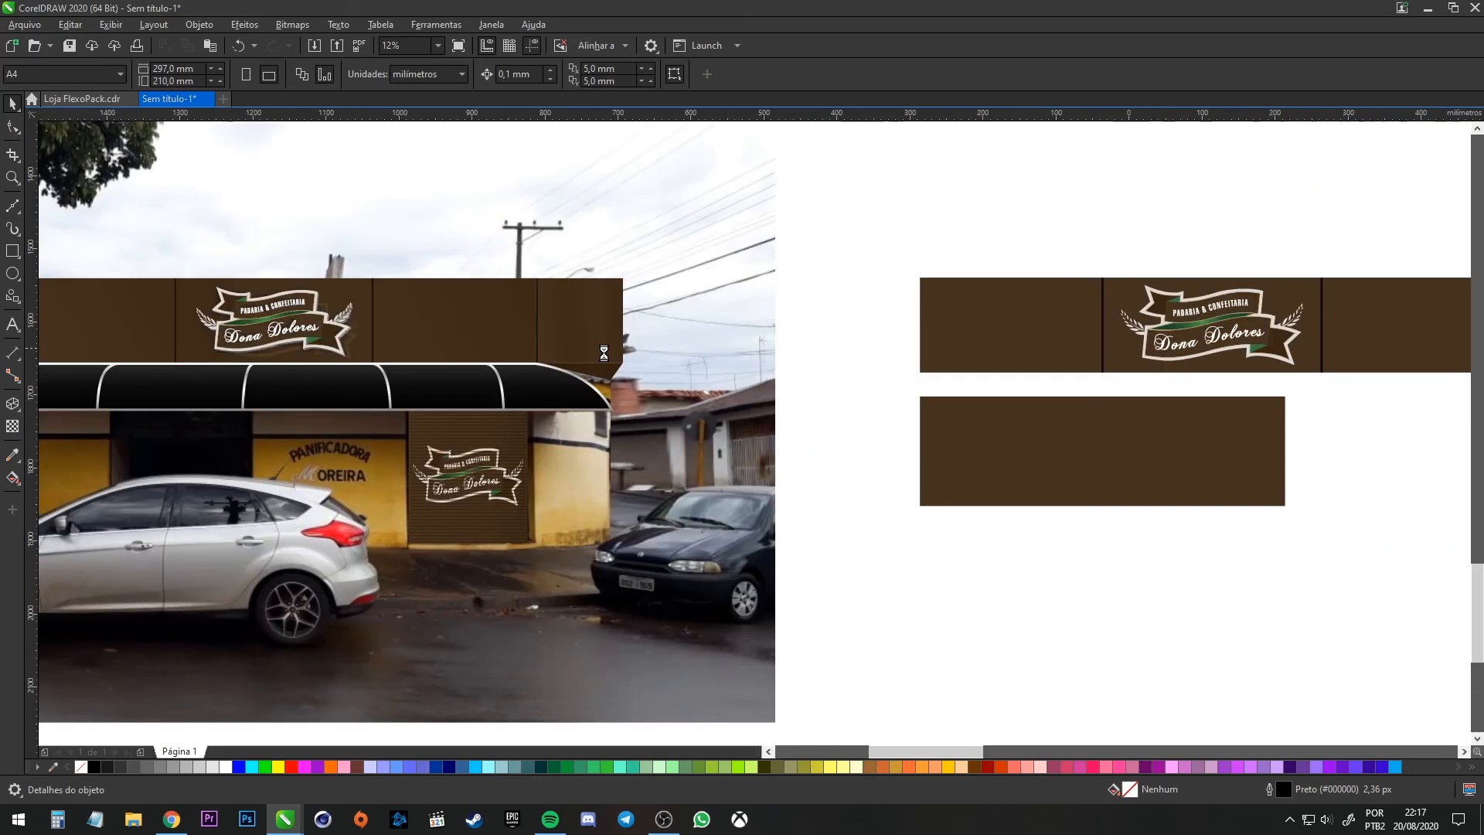
scroll(603, 354, "up", 1)
left_click_drag(479, 379, 1102, 381)
left_click_drag(808, 293, 129, 266)
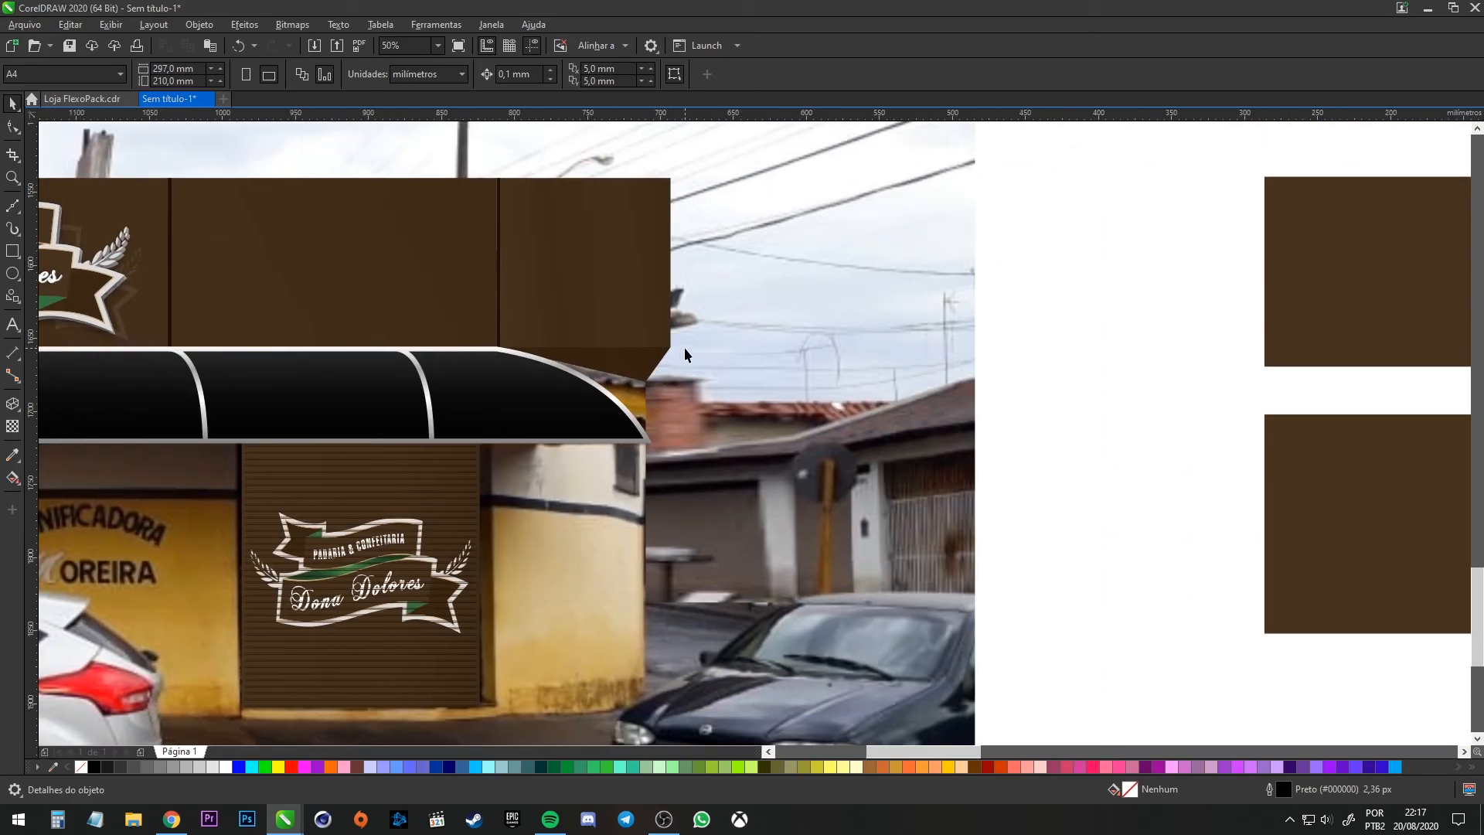
scroll(668, 387, "down", 2)
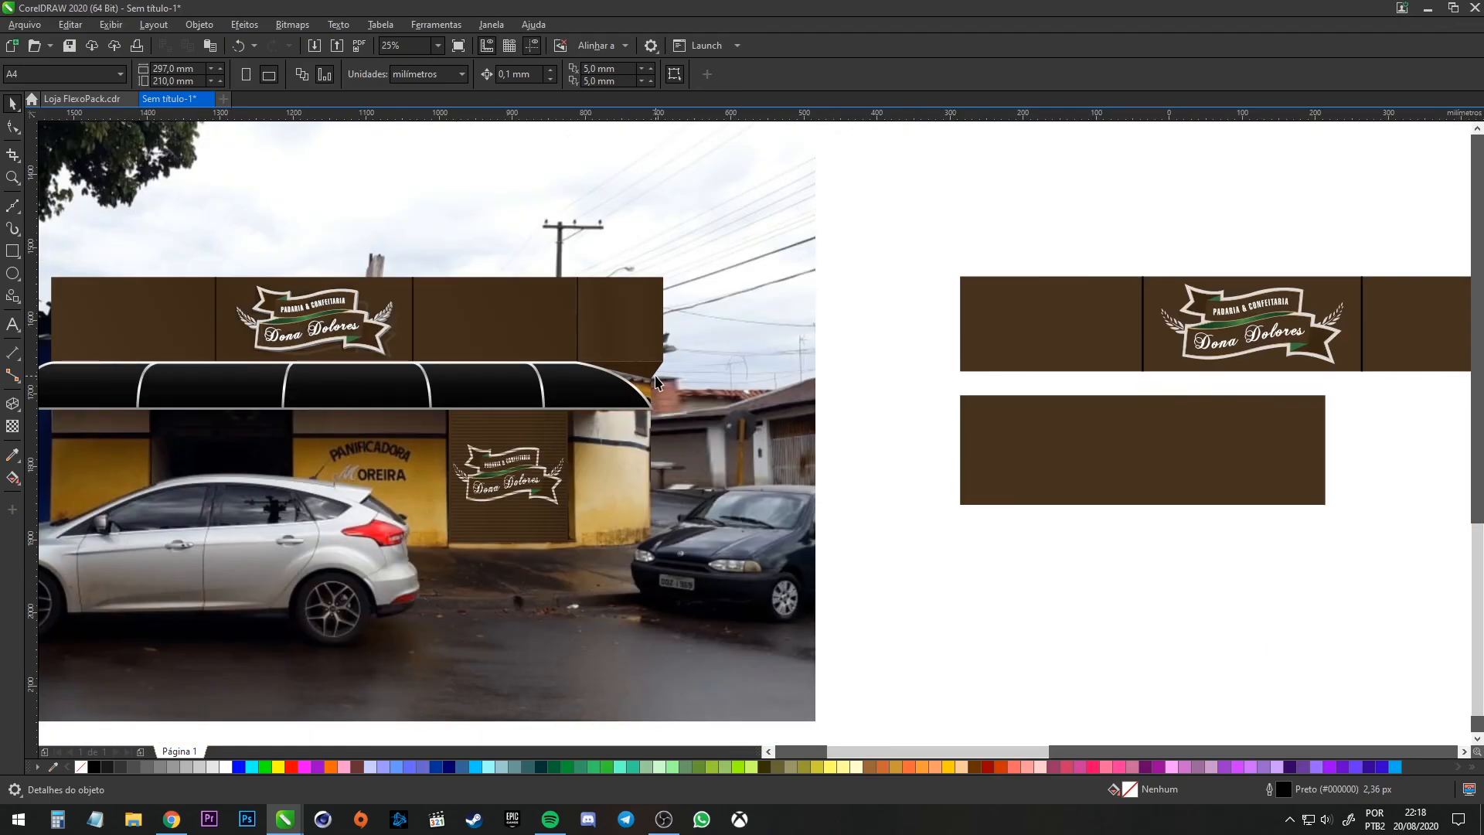
Compare the storefront mockup's fascia with the flat brown strip and its section divisions
left_click_drag(795, 388, 639, 374)
scroll(533, 371, "up", 1)
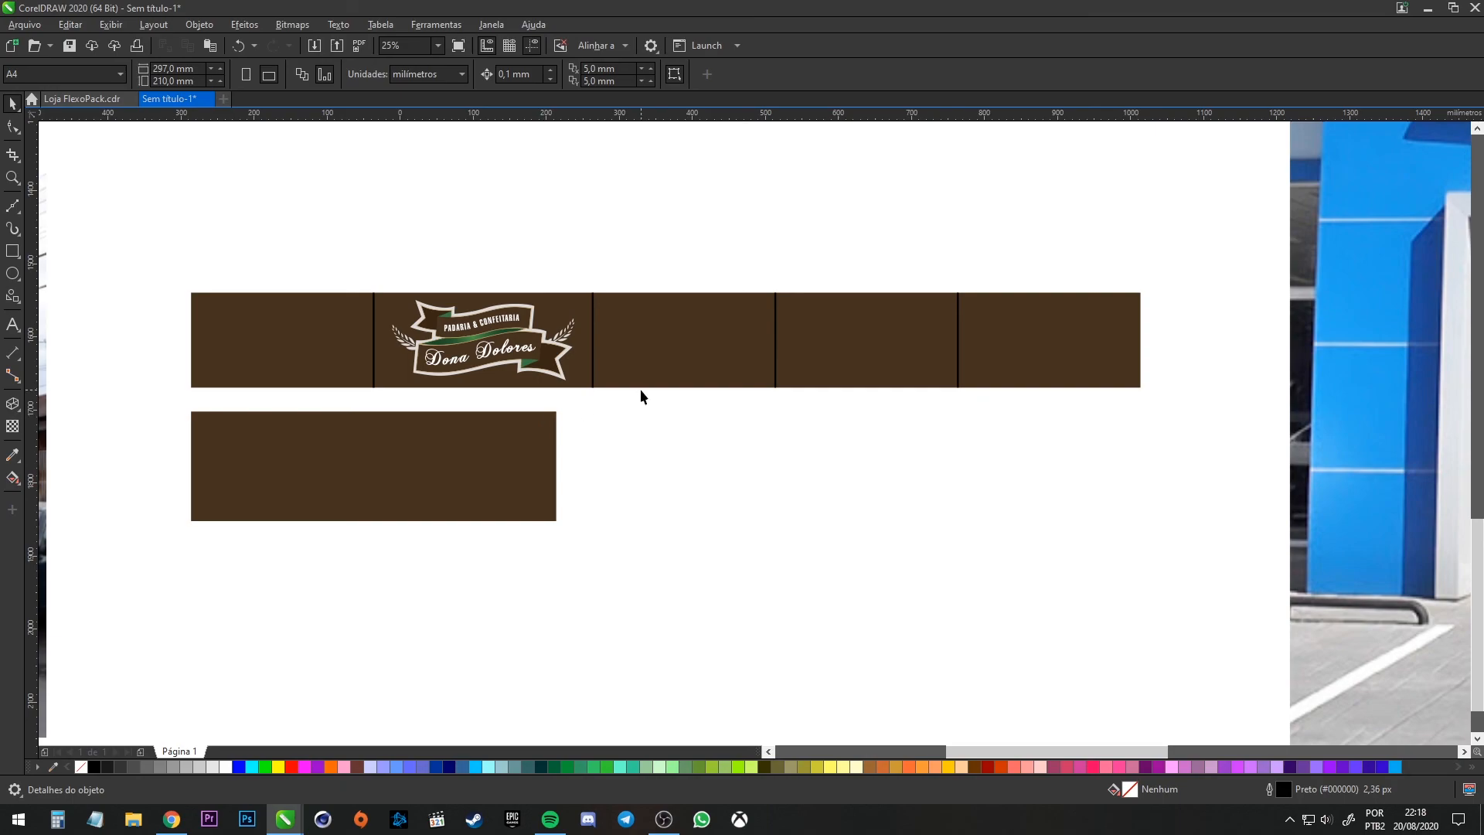
scroll(456, 349, "up", 2)
scroll(494, 350, "down", 2)
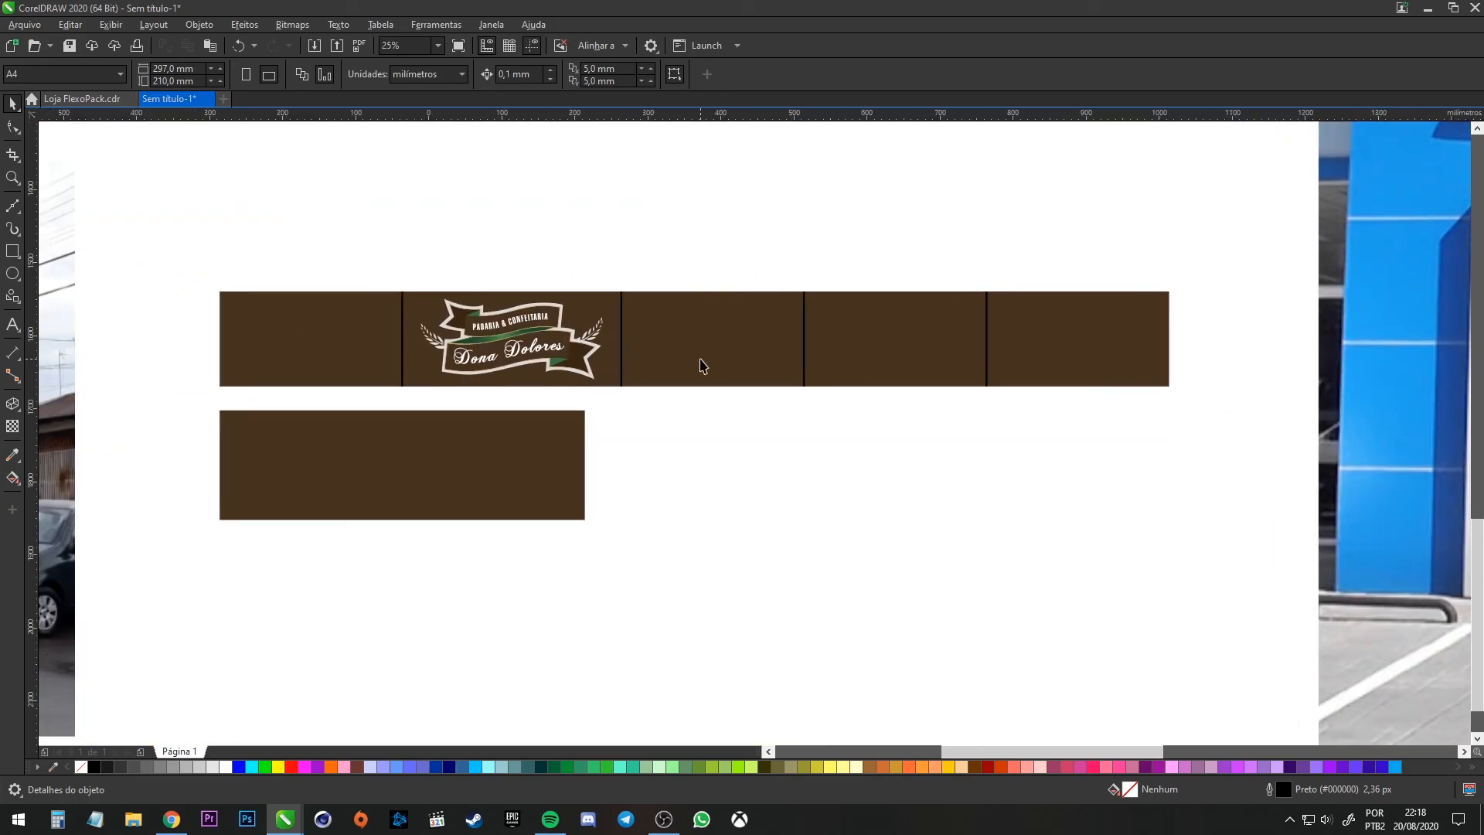
left_click_drag(699, 359, 721, 365)
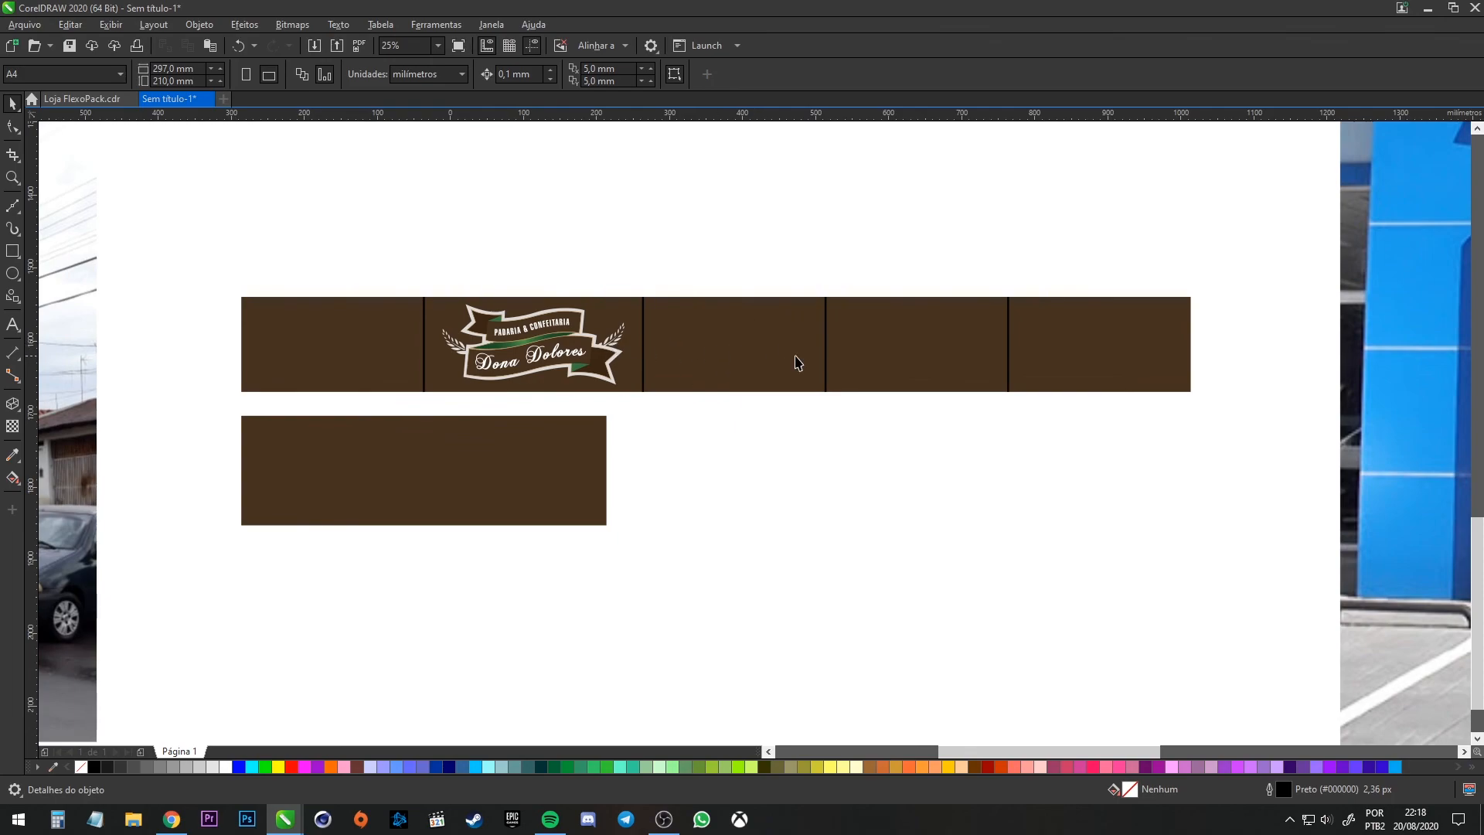